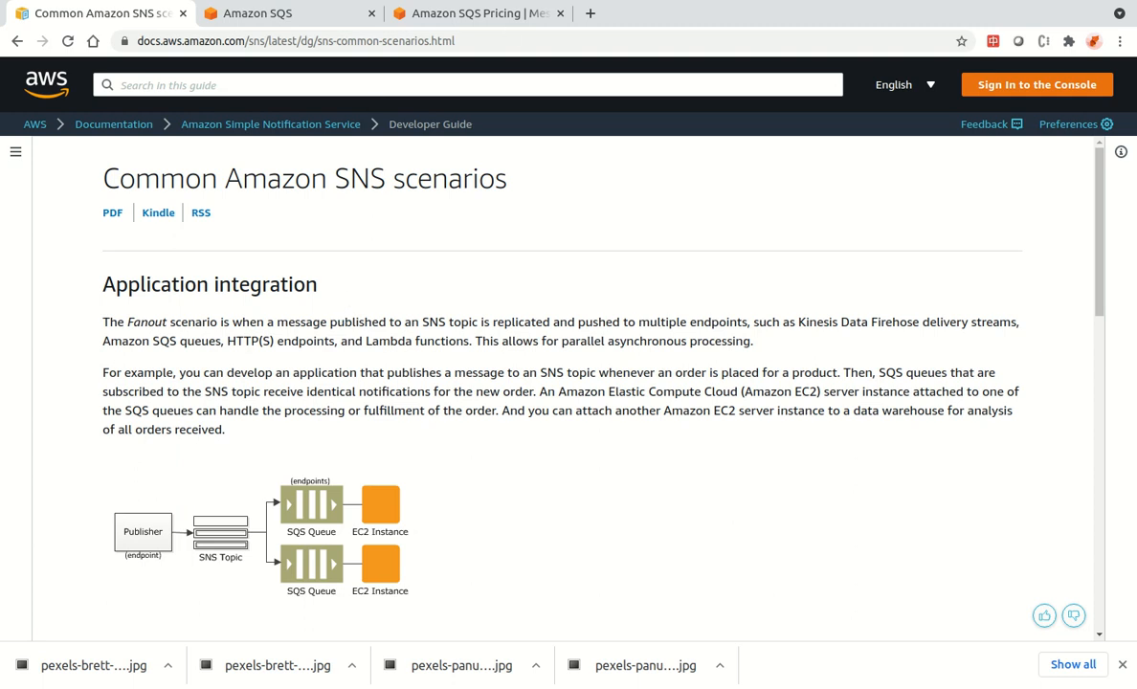
Start creating a new Standard queue in Amazon SQS and name it BillingQueue.
{"action": "left_click", "coordinate": [245, 24]}
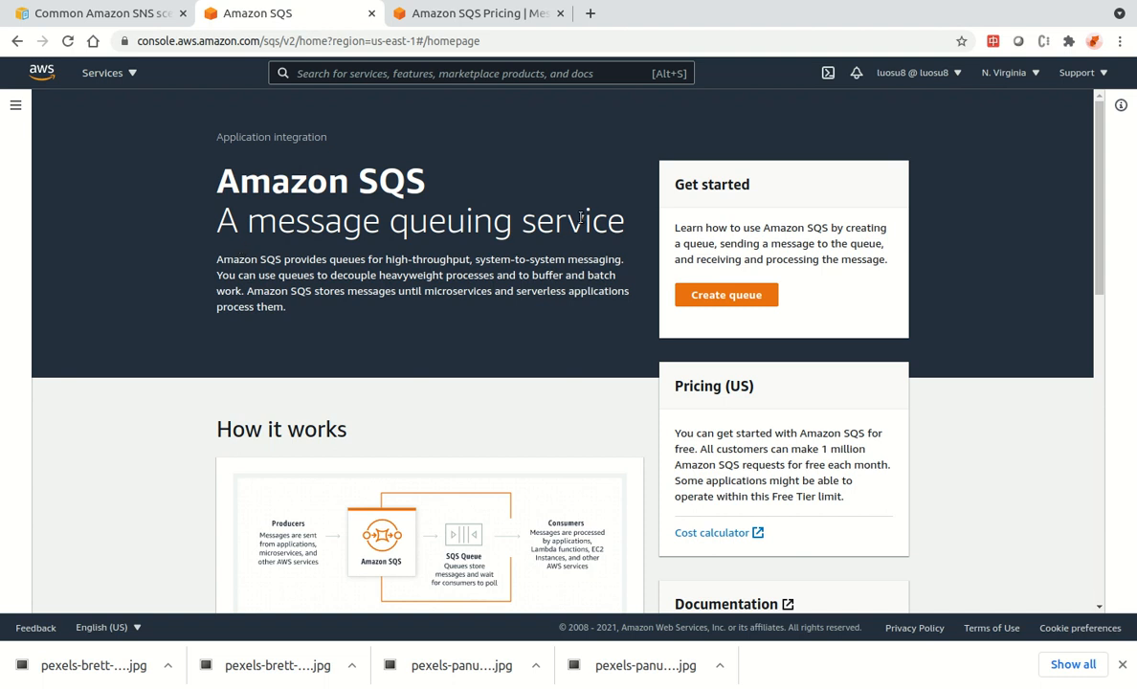
{"action": "left_click", "coordinate": [728, 296]}
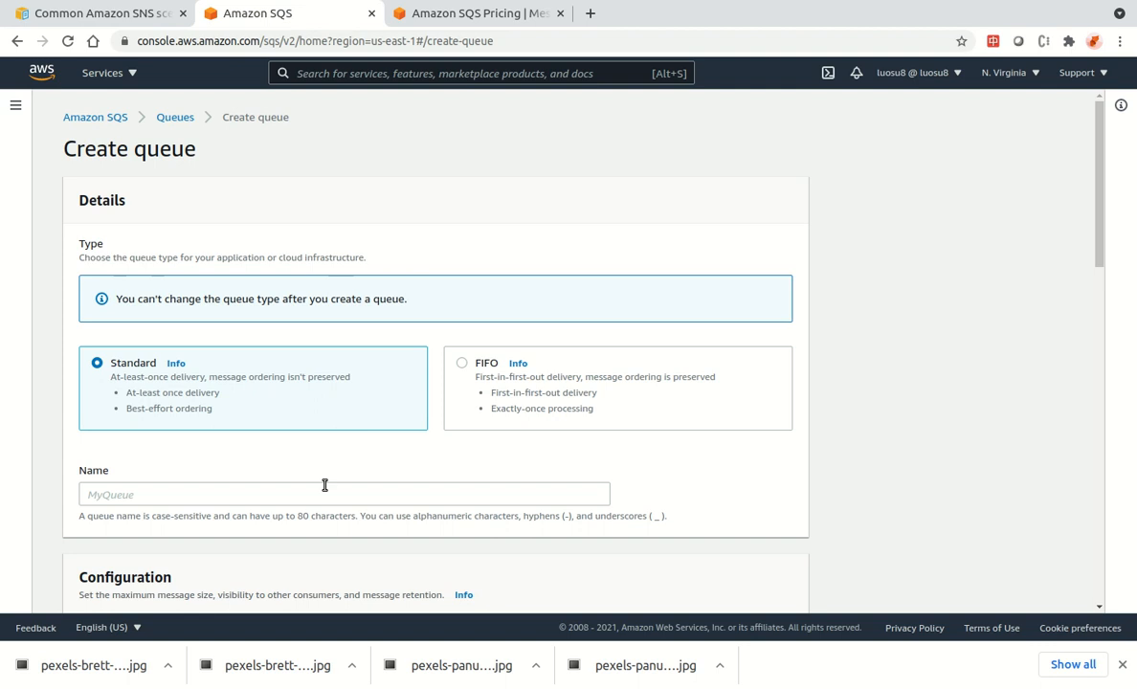
{"action": "scroll", "coordinate": [401, 433], "scroll_direction": "down", "scroll_amount": 2}
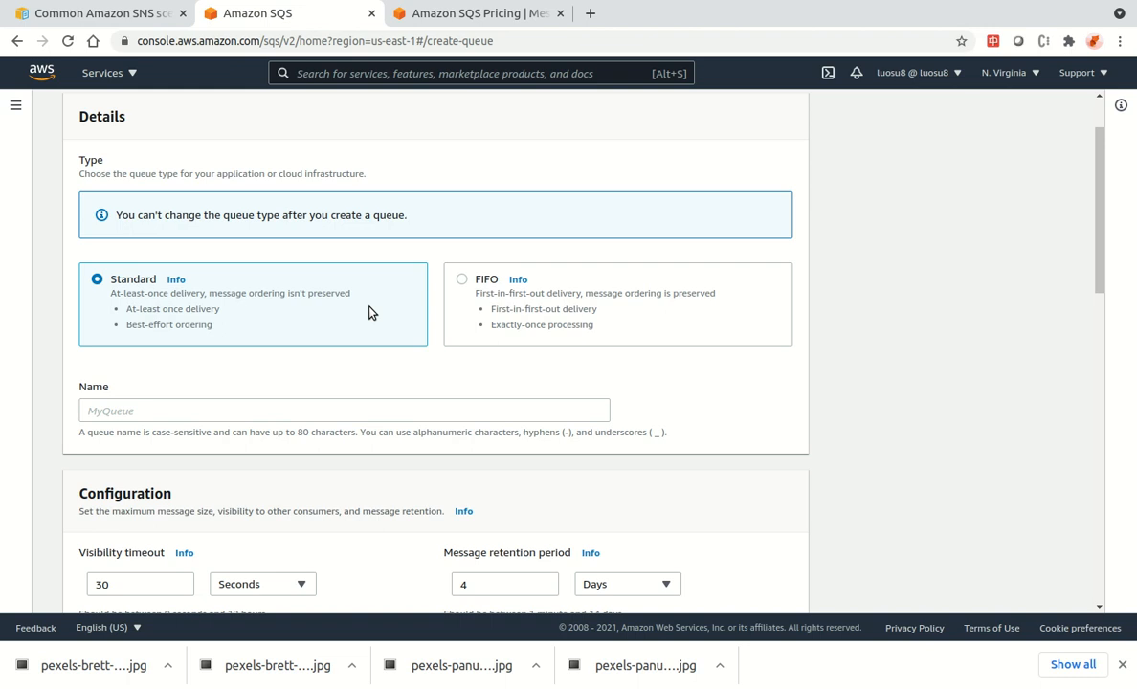
{"action": "left_click", "coordinate": [298, 404]}
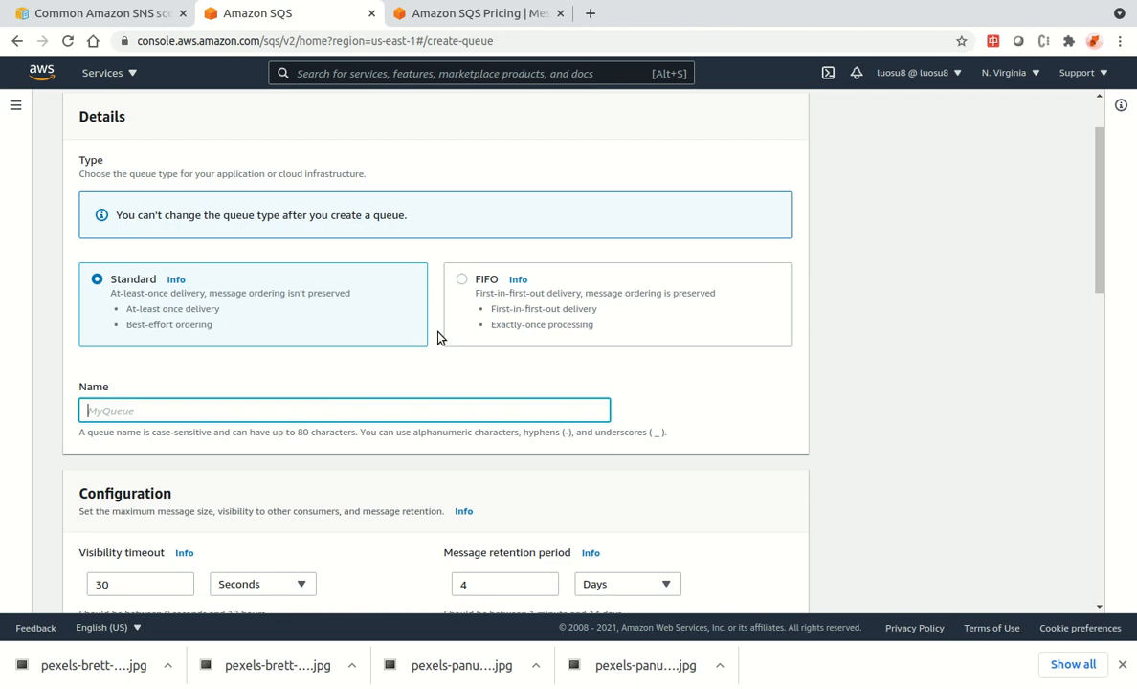
{"action": "type", "text": "BillingQueue"}
Review the new queue's configuration settings, from visibility timeout to receive message wait time, and the access policy options.
{"action": "scroll", "coordinate": [821, 334], "scroll_direction": "down", "scroll_amount": 4}
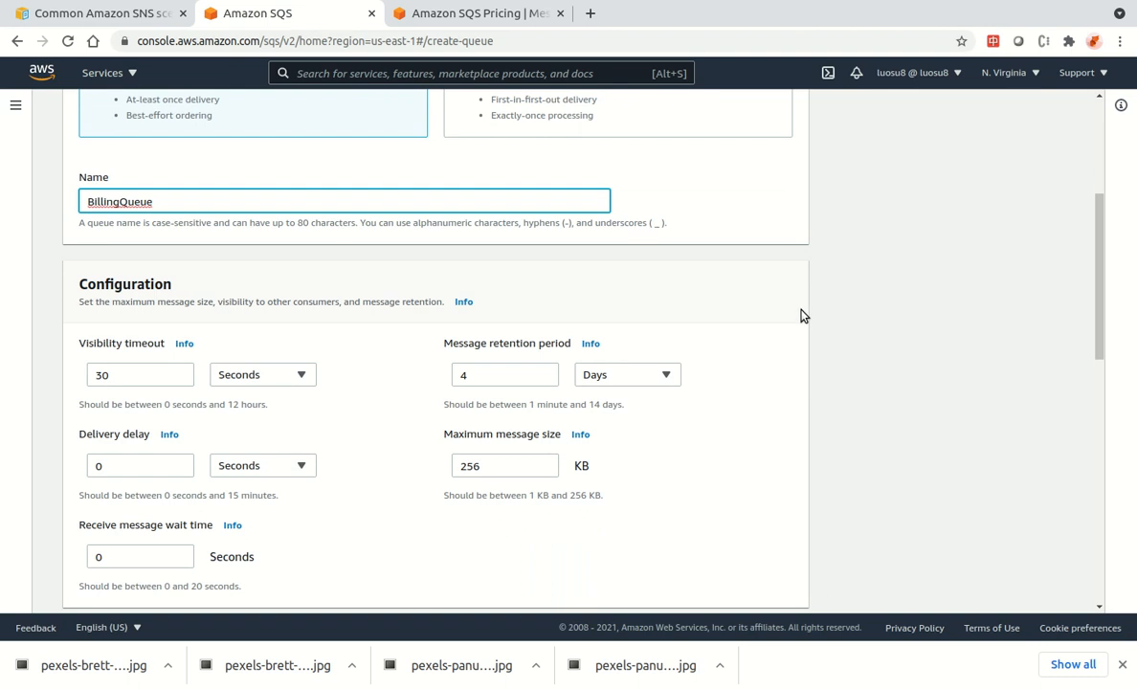
{"action": "scroll", "coordinate": [801, 316], "scroll_direction": "down", "scroll_amount": 1}
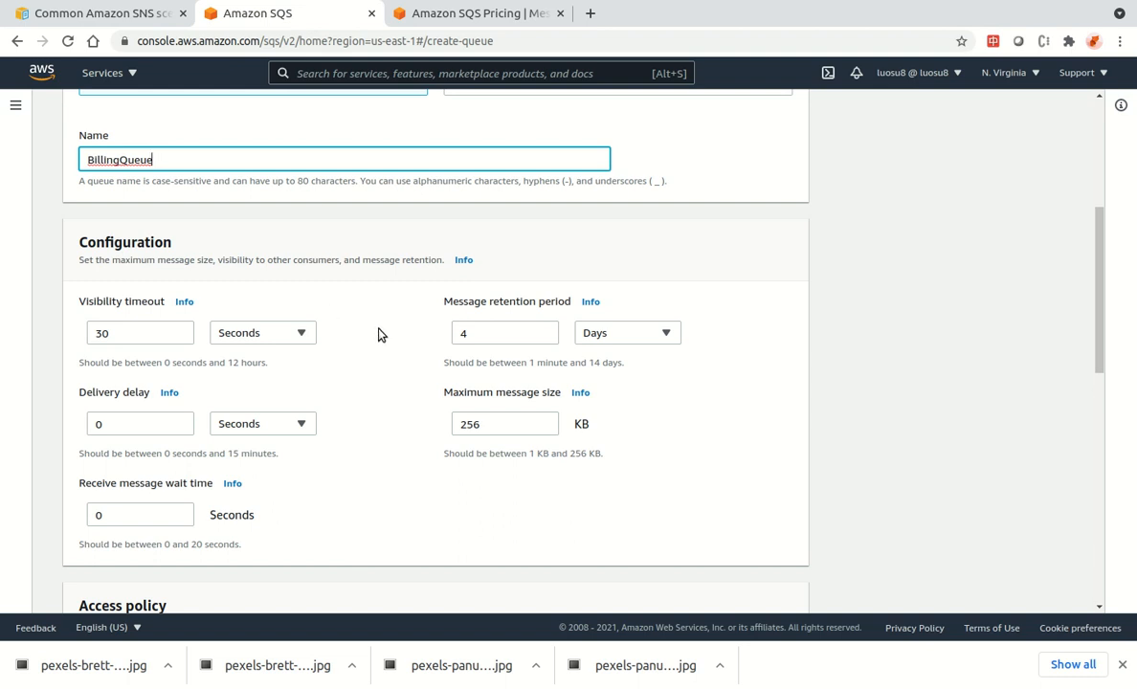
{"action": "scroll", "coordinate": [378, 333], "scroll_direction": "down", "scroll_amount": 2}
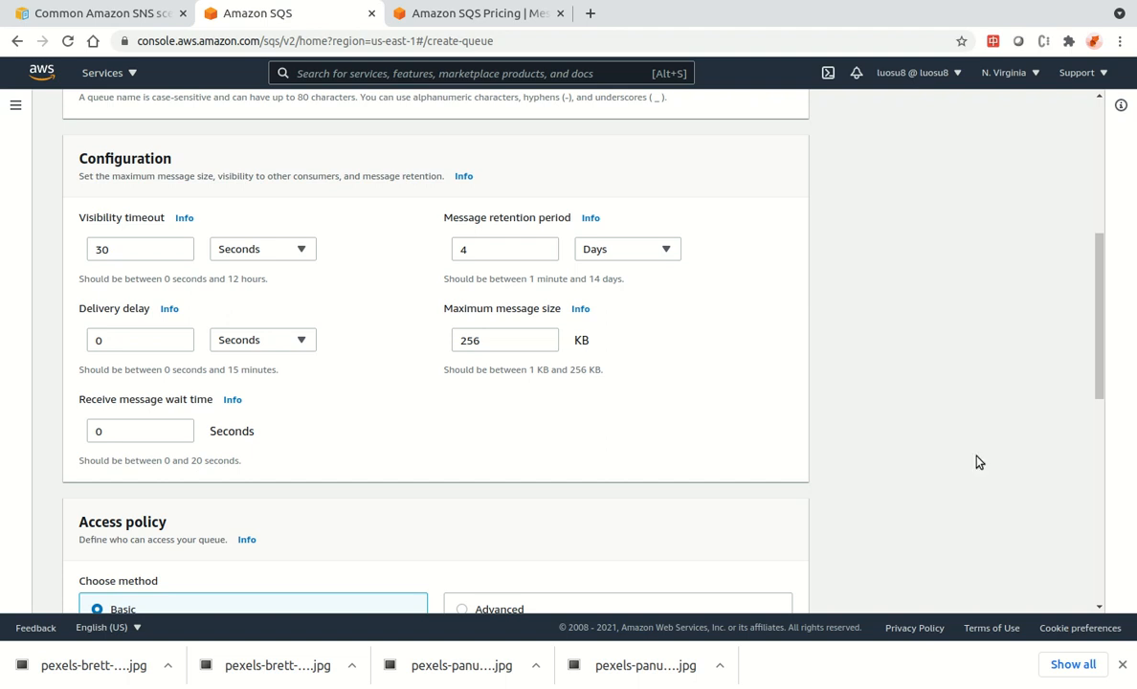
{"action": "scroll", "coordinate": [733, 404], "scroll_direction": "down", "scroll_amount": 1}
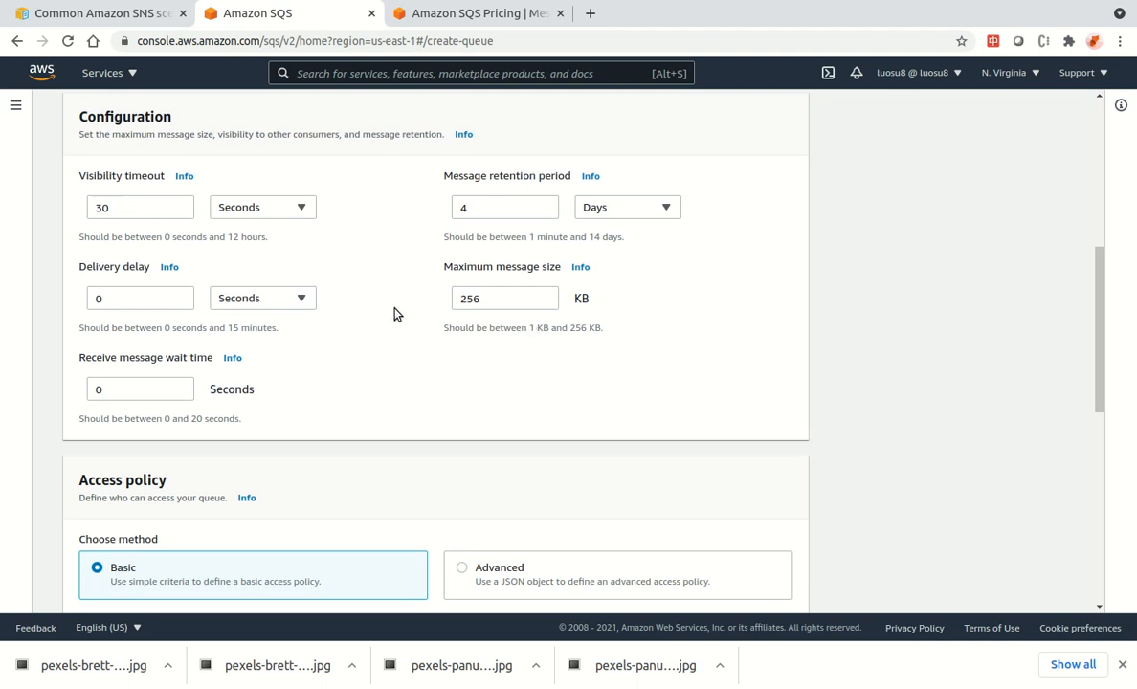
{"action": "scroll", "coordinate": [421, 455], "scroll_direction": "down", "scroll_amount": 2}
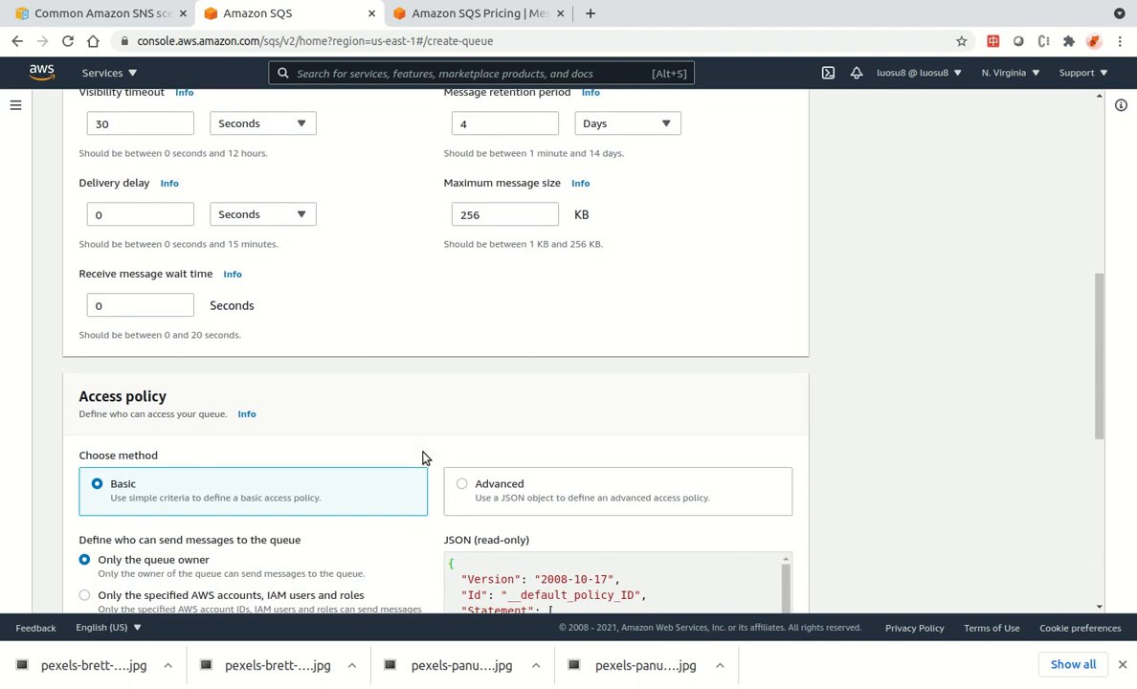
{"action": "scroll", "coordinate": [424, 460], "scroll_direction": "down", "scroll_amount": 3}
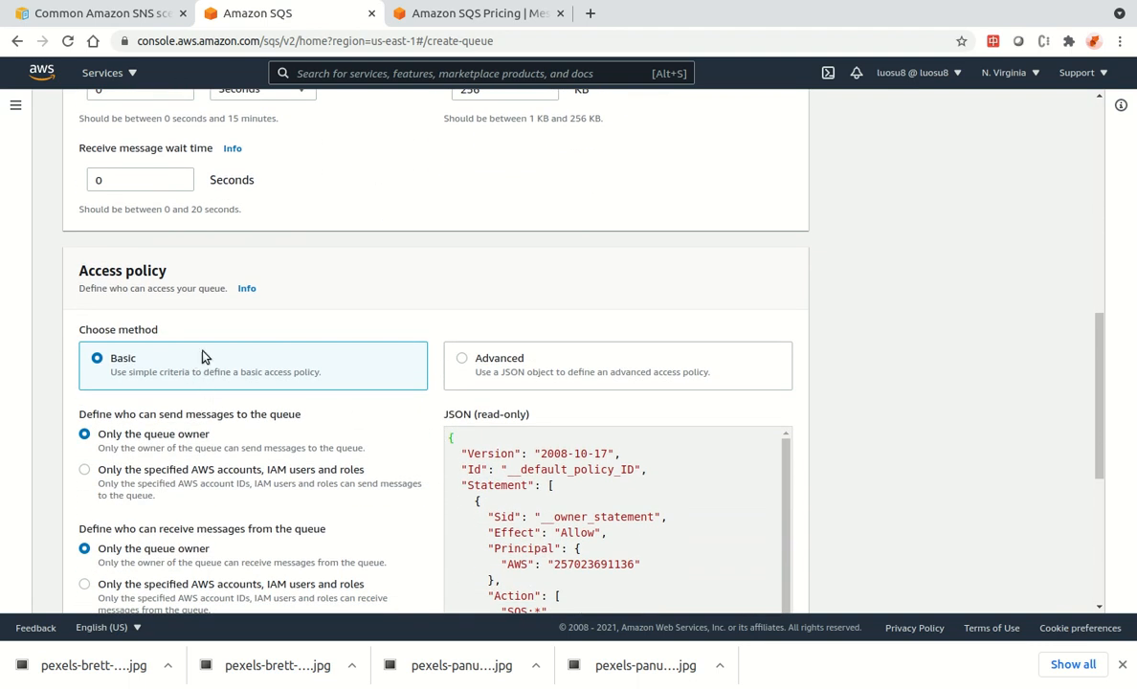
{"action": "scroll", "coordinate": [171, 374], "scroll_direction": "down", "scroll_amount": 2}
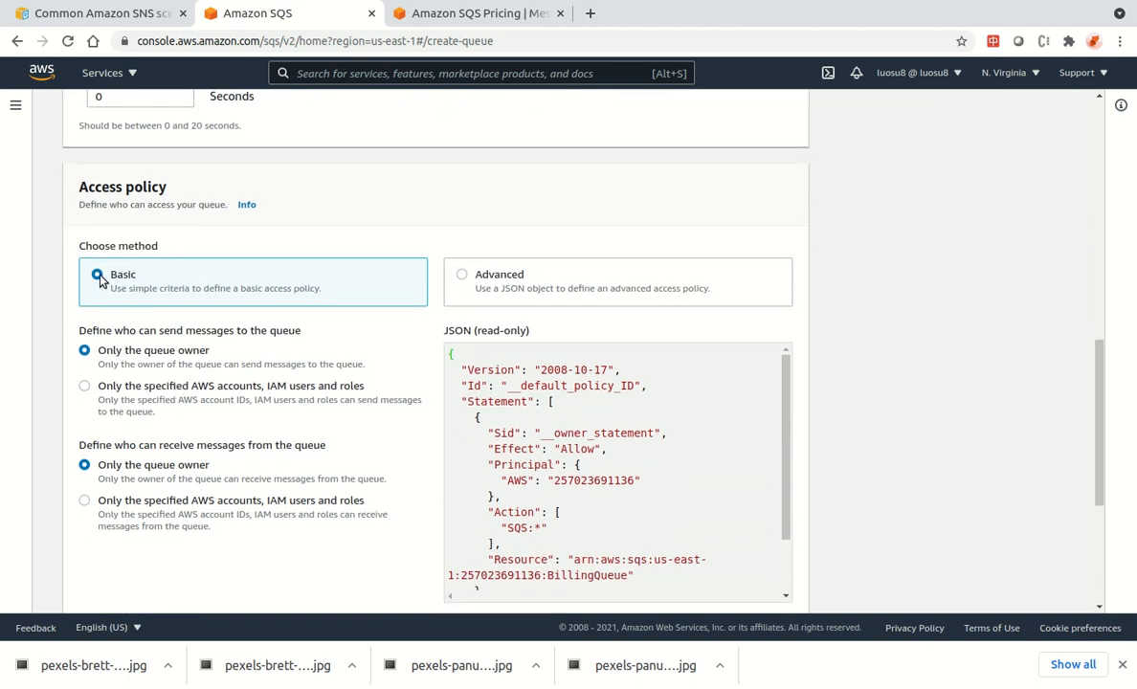
Compare the Advanced access policy method with Basic, and examine the principal, action and resource entries in the read-only policy JSON.
{"action": "left_click", "coordinate": [461, 276]}
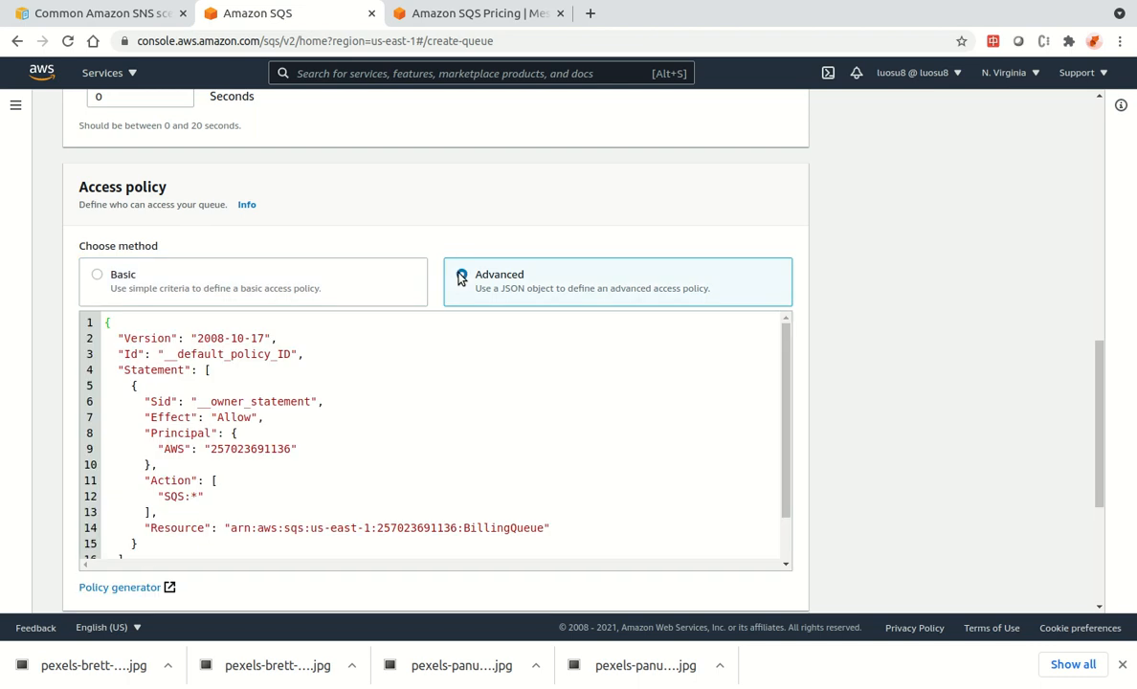
{"action": "left_click", "coordinate": [100, 276]}
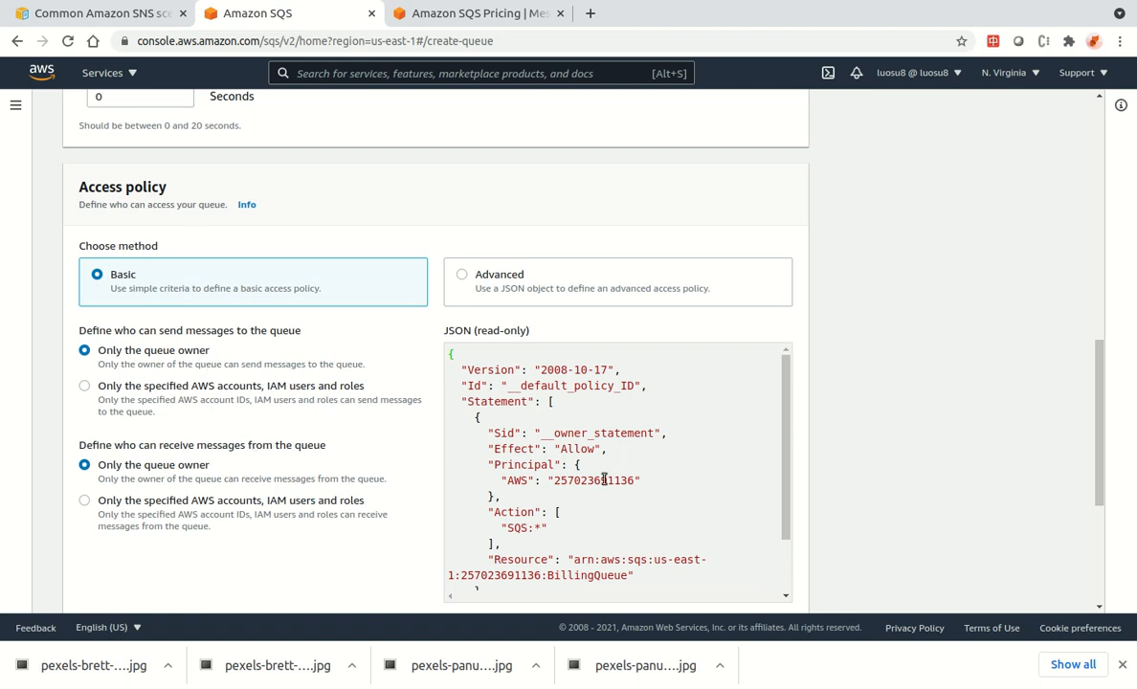
{"action": "left_click_drag", "start_coordinate": [784, 444], "coordinate": [784, 488]}
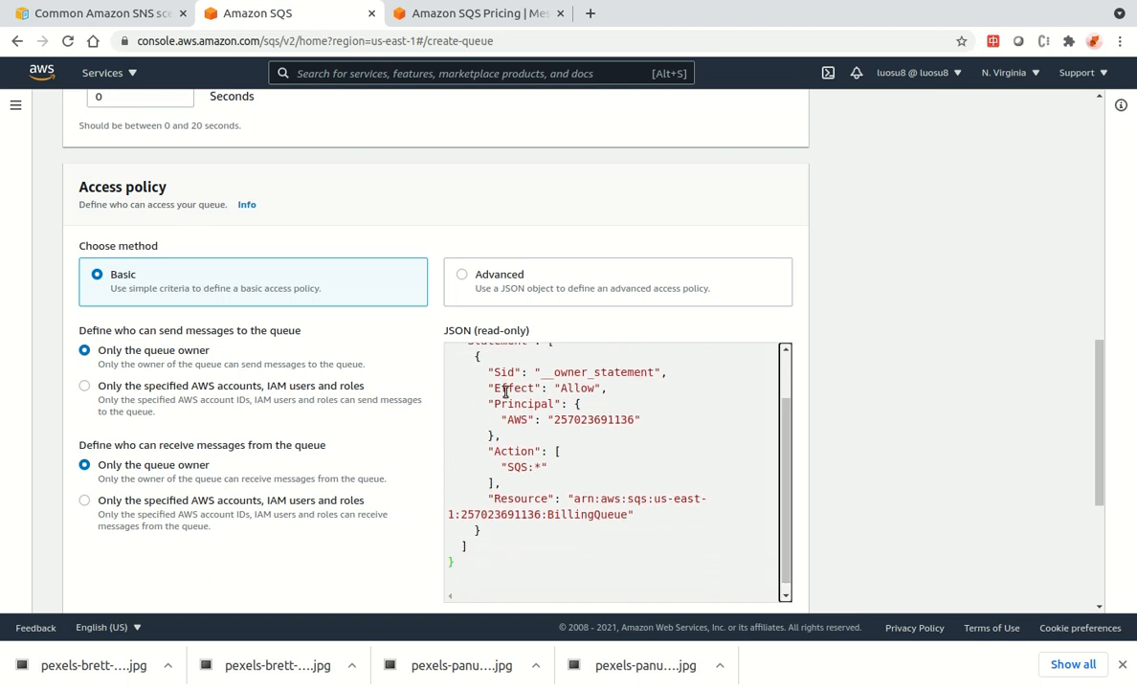
{"action": "left_click_drag", "start_coordinate": [507, 403], "coordinate": [618, 418]}
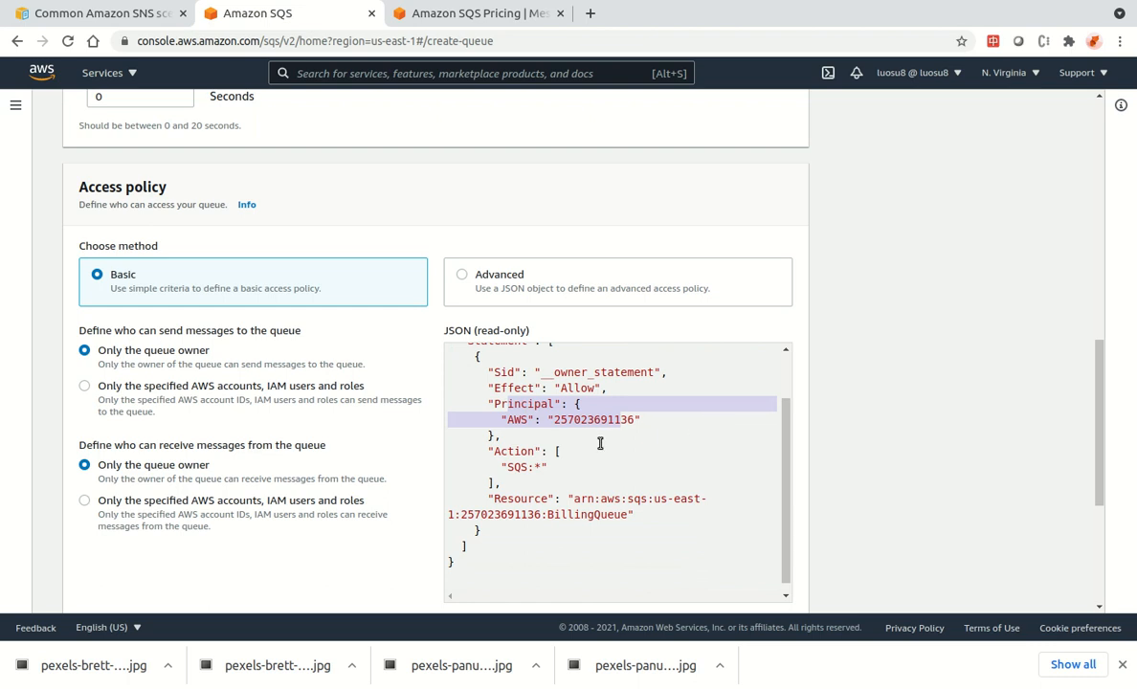
{"action": "left_click_drag", "start_coordinate": [521, 451], "coordinate": [548, 467]}
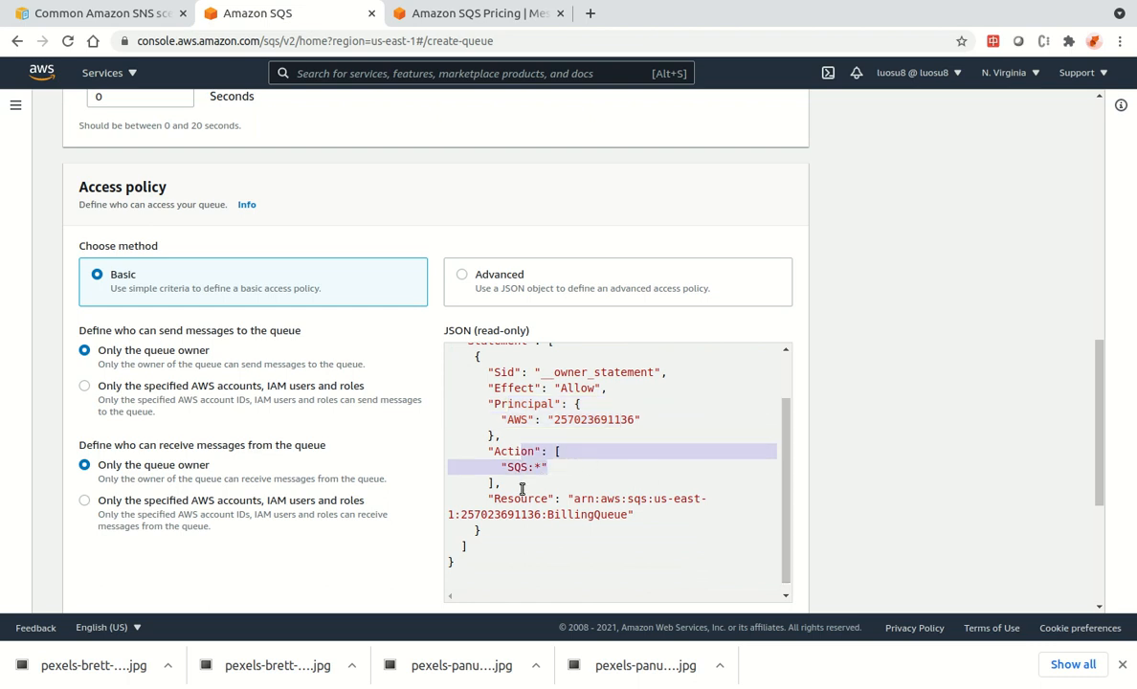
{"action": "left_click_drag", "start_coordinate": [500, 484], "coordinate": [635, 517]}
{"action": "left_click", "coordinate": [637, 517]}
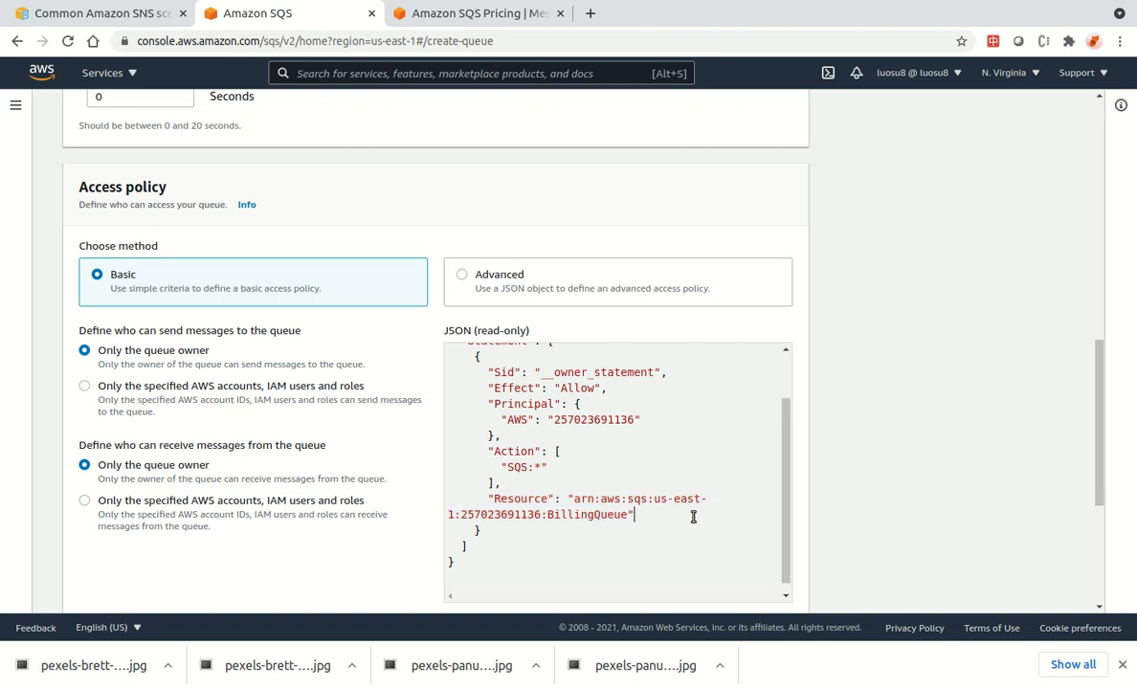
{"action": "left_click_drag", "start_coordinate": [787, 519], "coordinate": [787, 545]}
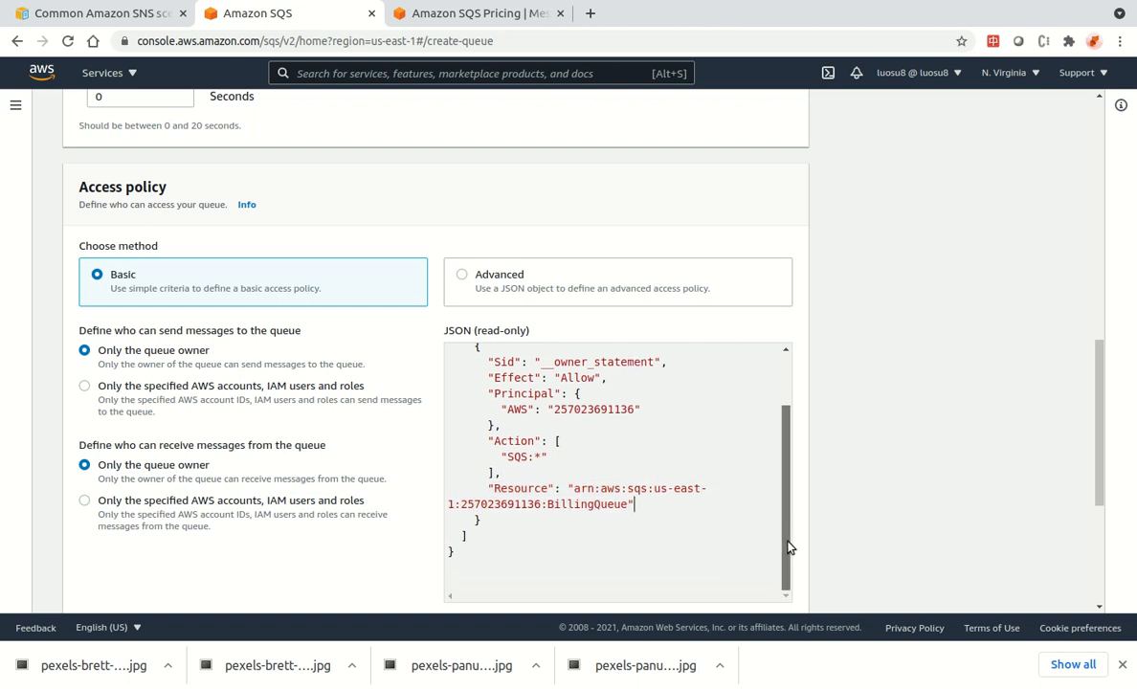
Create the queue, leaving the optional encryption, dead-letter queue and tags sections unconfigured.
{"action": "scroll", "coordinate": [854, 493], "scroll_direction": "down", "scroll_amount": 3}
{"action": "scroll", "coordinate": [856, 477], "scroll_direction": "down", "scroll_amount": 4}
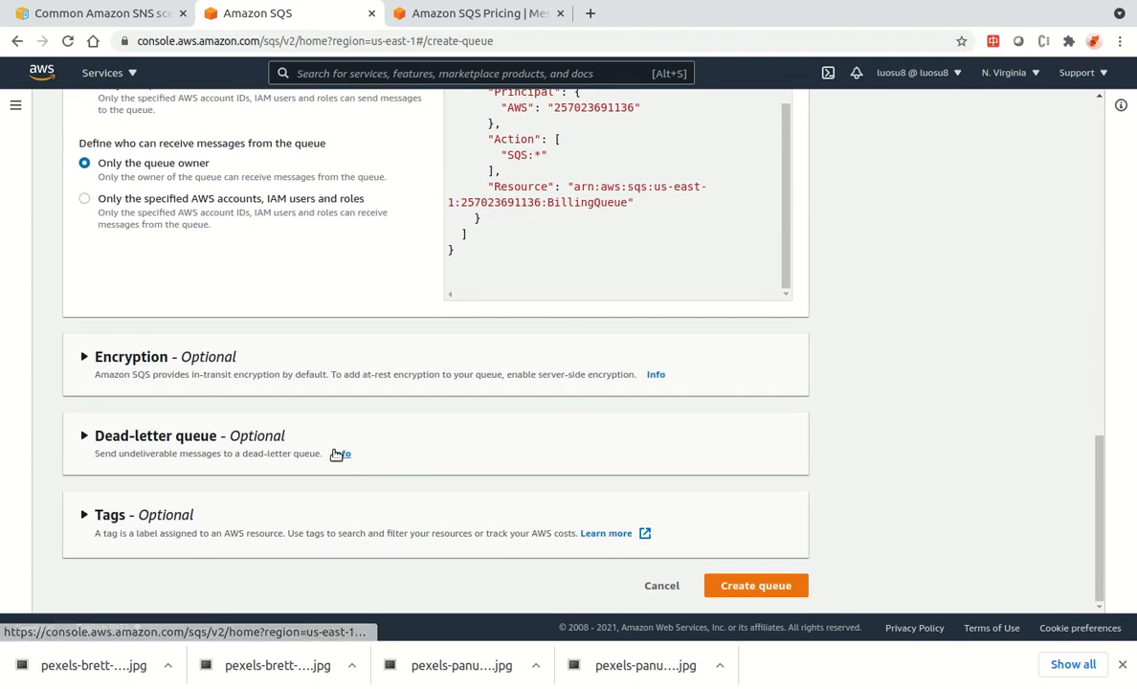
{"action": "left_click", "coordinate": [746, 590]}
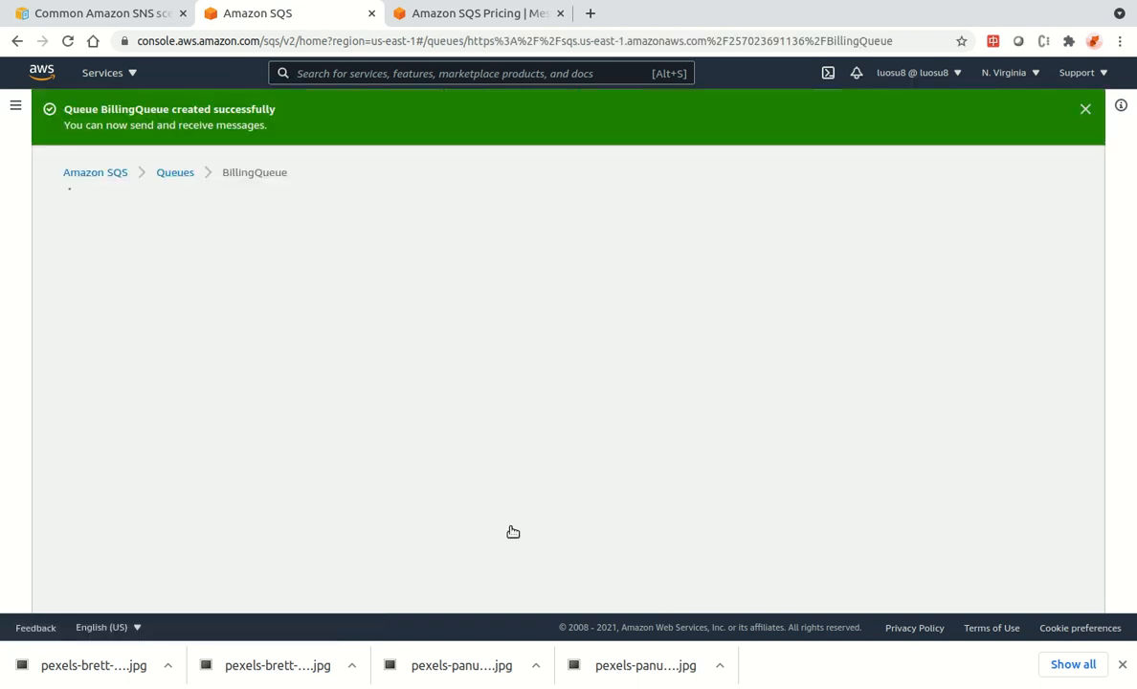
Send a message with the body "Bill Number 1" to BillingQueue.
{"action": "scroll", "coordinate": [686, 325], "scroll_direction": "down", "scroll_amount": 2}
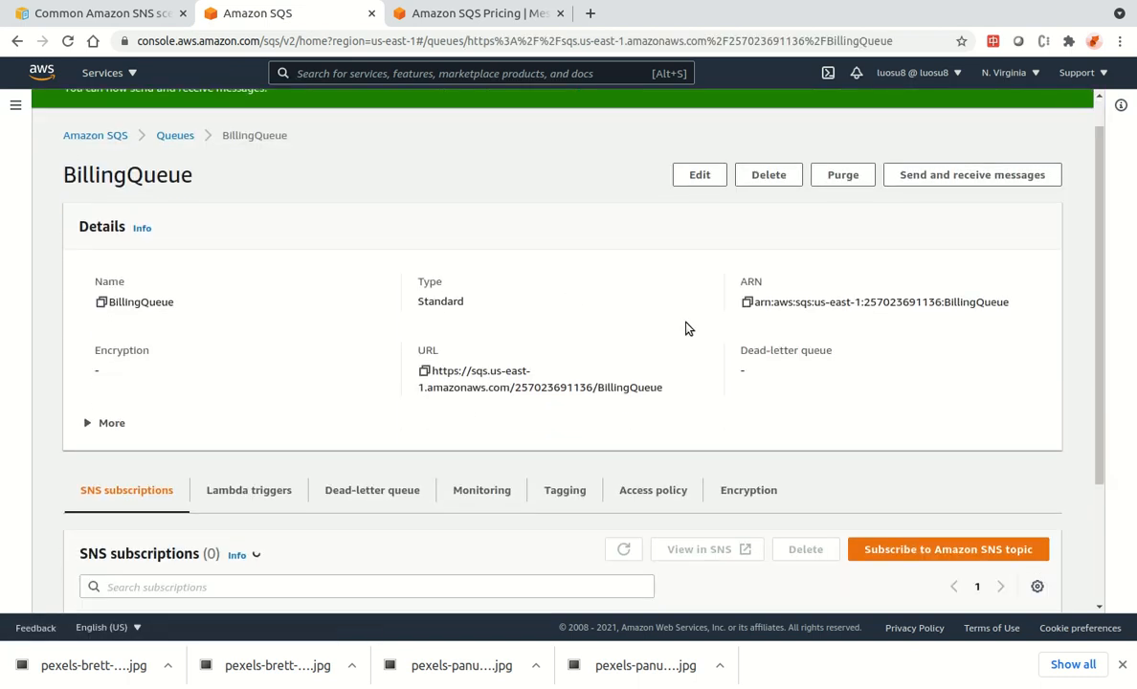
{"action": "scroll", "coordinate": [670, 240], "scroll_direction": "up", "scroll_amount": 2}
{"action": "left_click", "coordinate": [925, 213]}
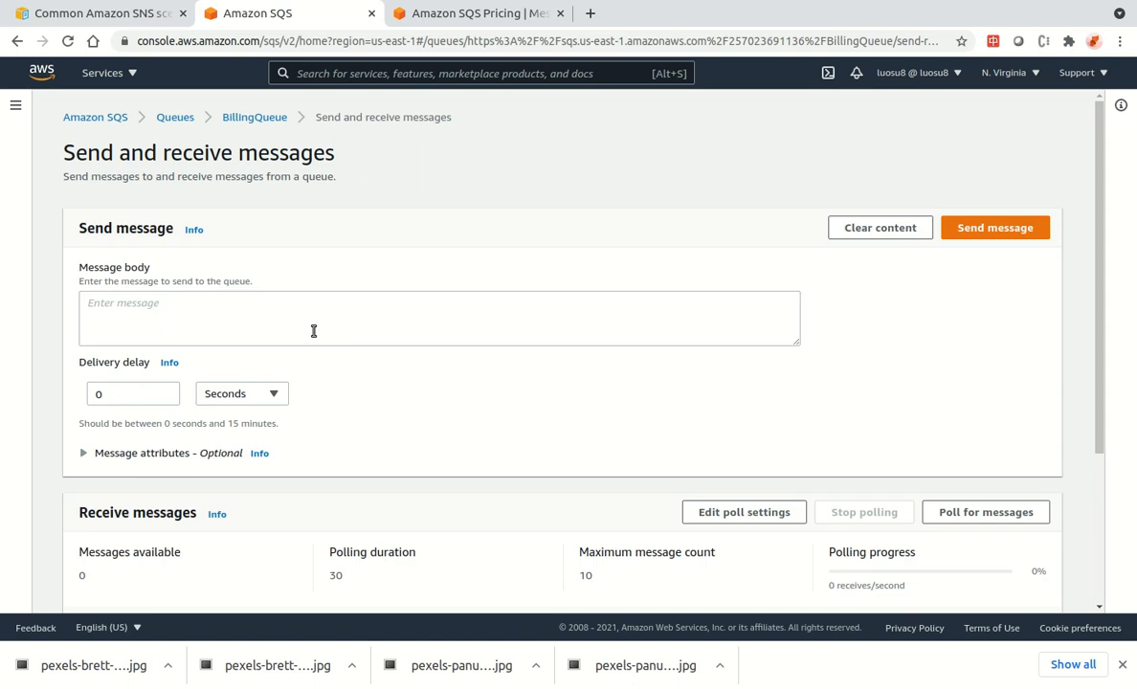
{"action": "left_click", "coordinate": [266, 309]}
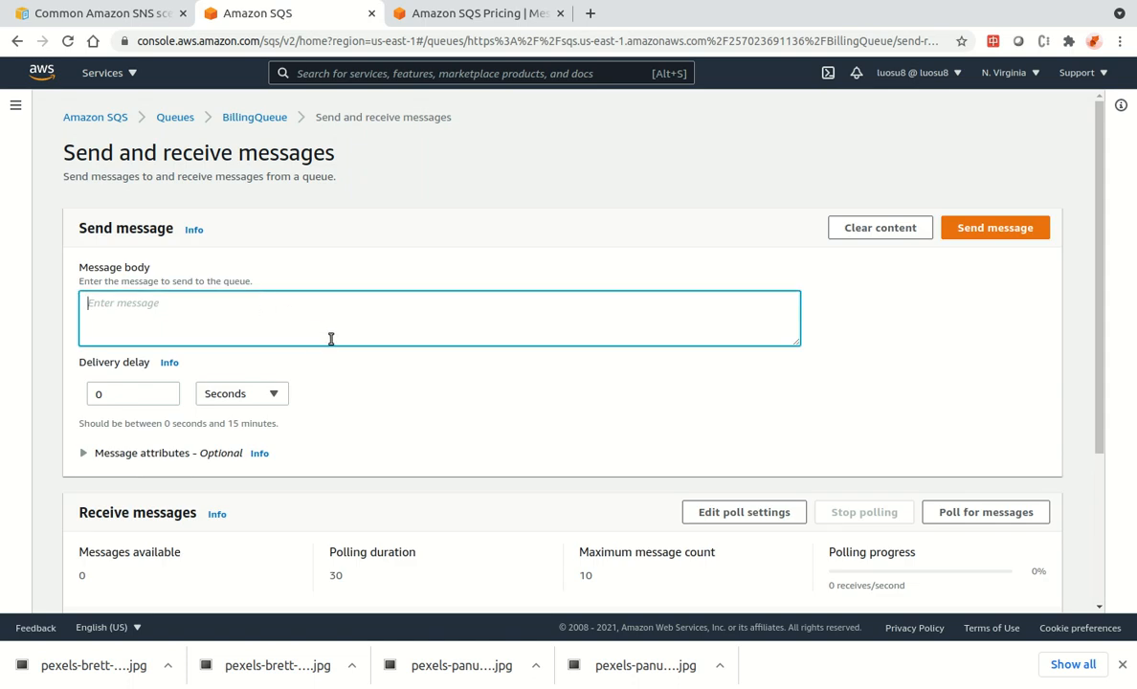
{"action": "type", "text": "Bill Number 1"}
{"action": "left_click", "coordinate": [983, 232]}
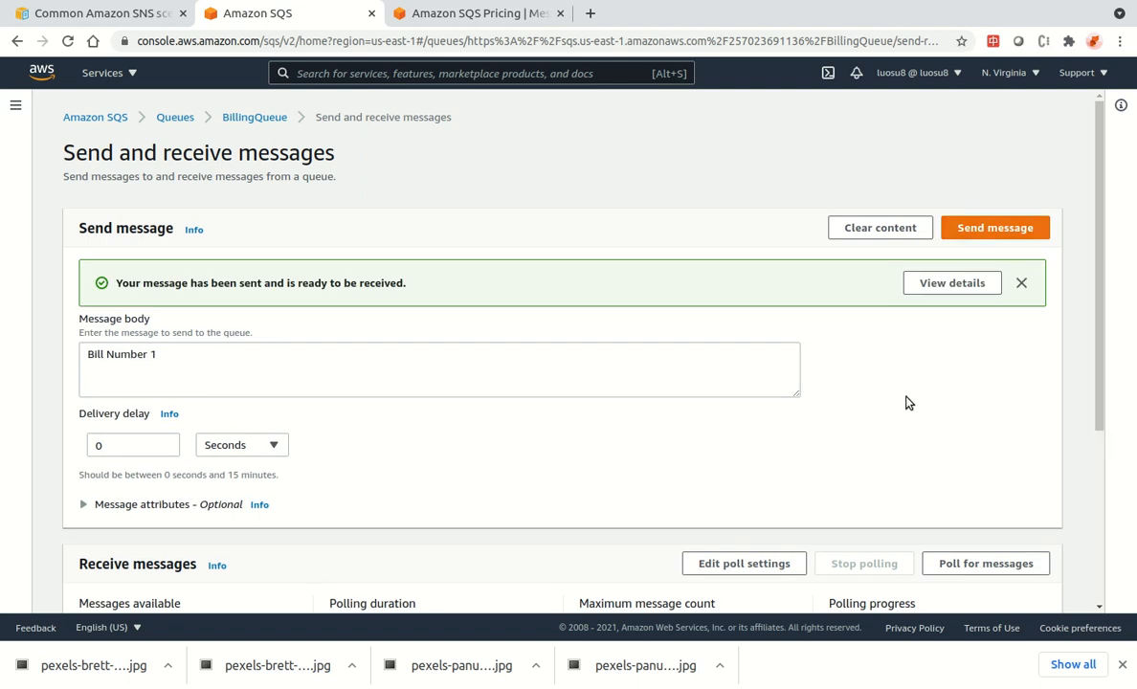
Poll BillingQueue for its available messages.
{"action": "scroll", "coordinate": [965, 398], "scroll_direction": "down", "scroll_amount": 2}
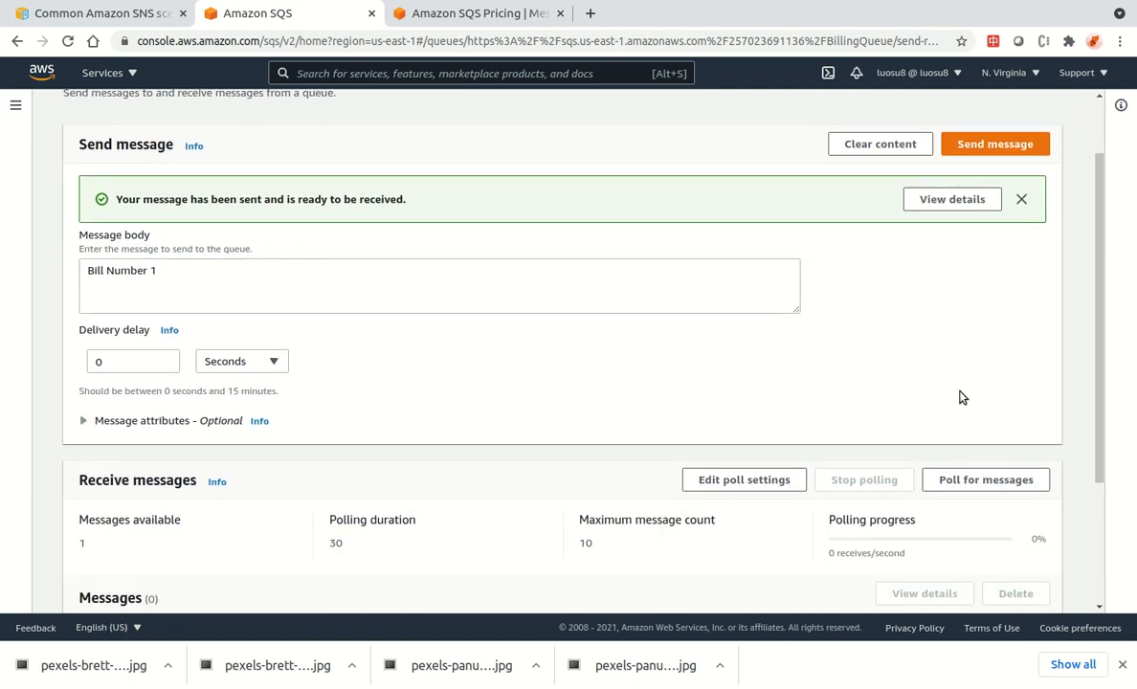
{"action": "scroll", "coordinate": [896, 353], "scroll_direction": "down", "scroll_amount": 4}
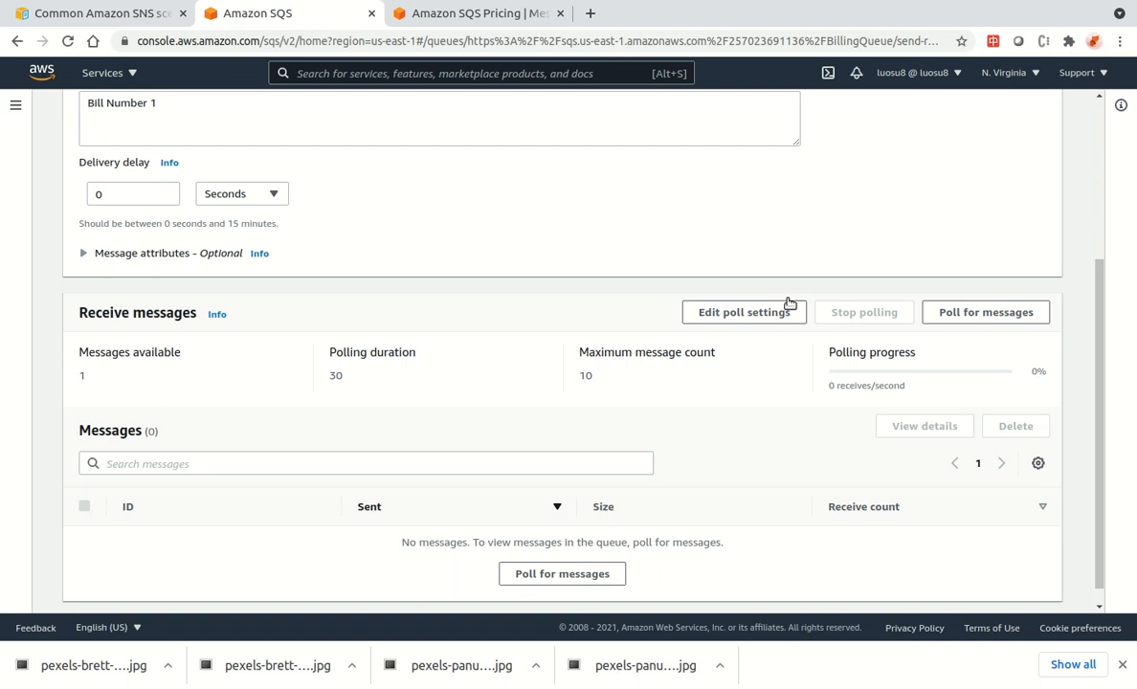
{"action": "left_click", "coordinate": [952, 311]}
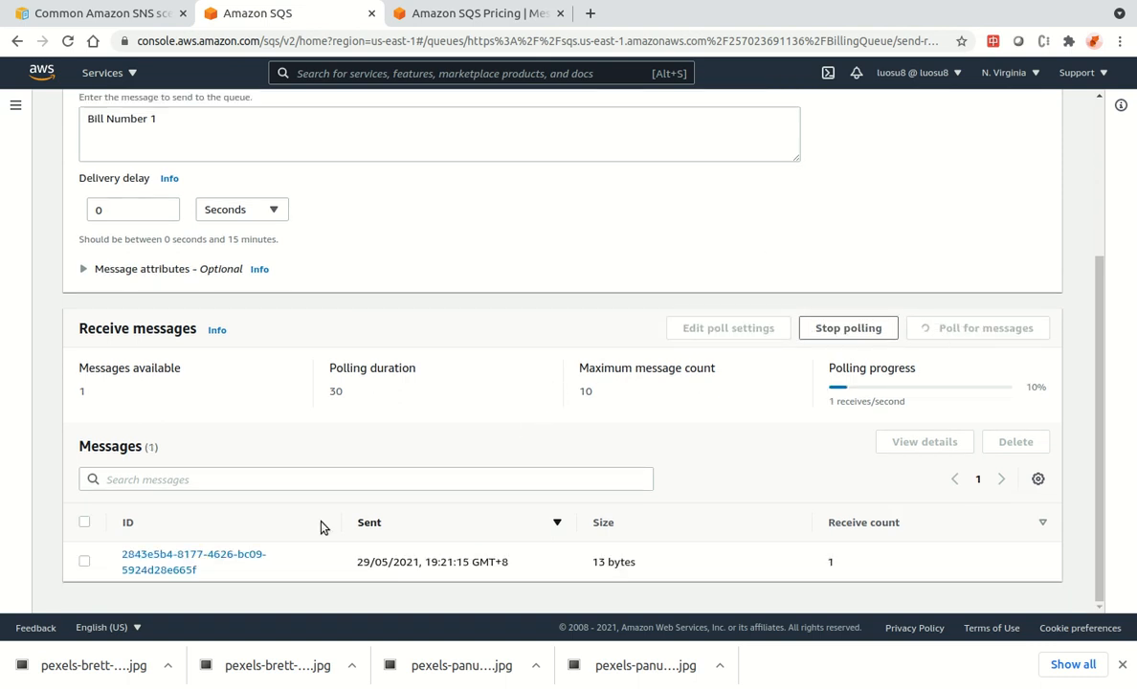
Open the received message, check its details and body, and close it.
{"action": "left_click", "coordinate": [195, 562]}
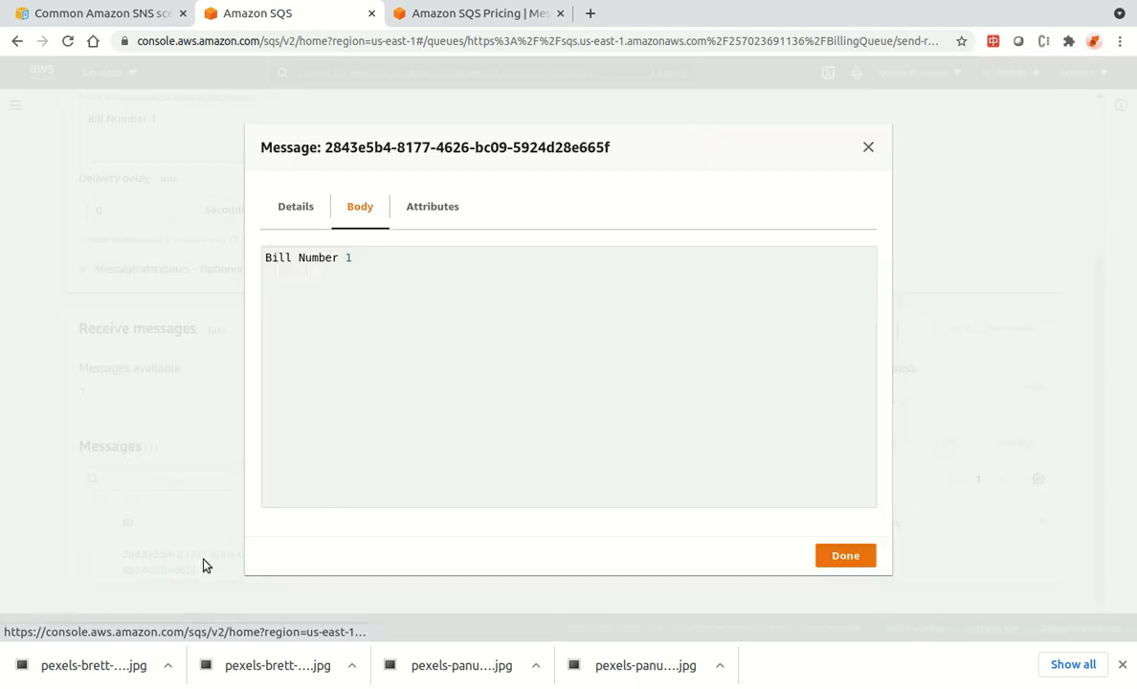
{"action": "left_click", "coordinate": [305, 218]}
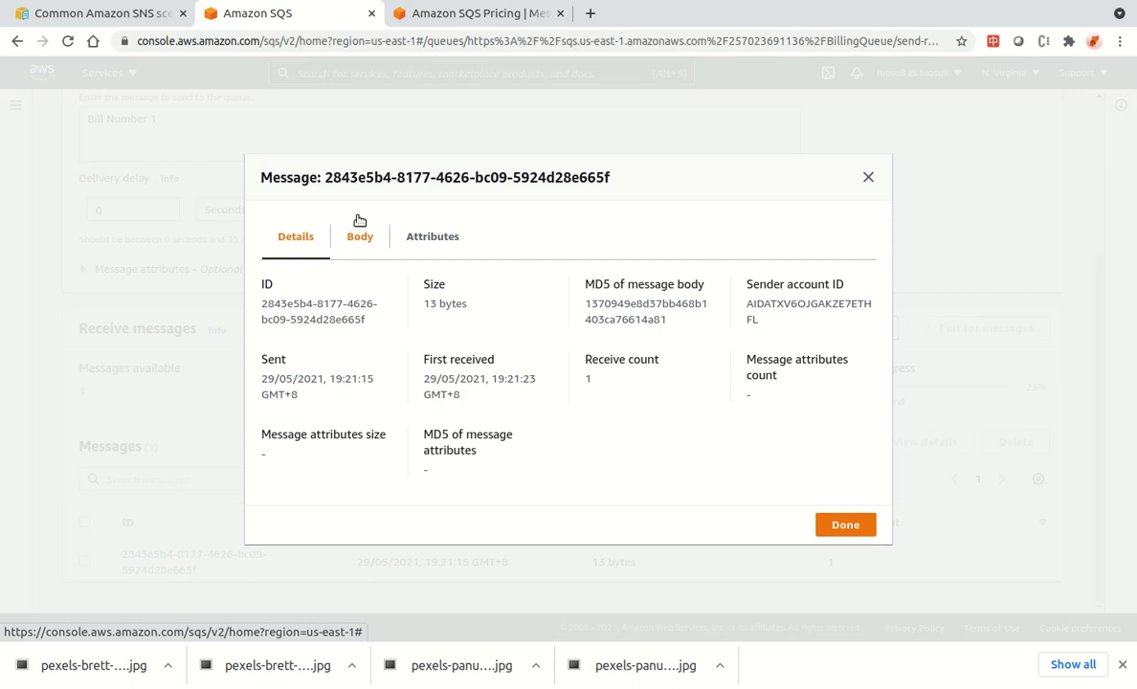
{"action": "left_click", "coordinate": [356, 235]}
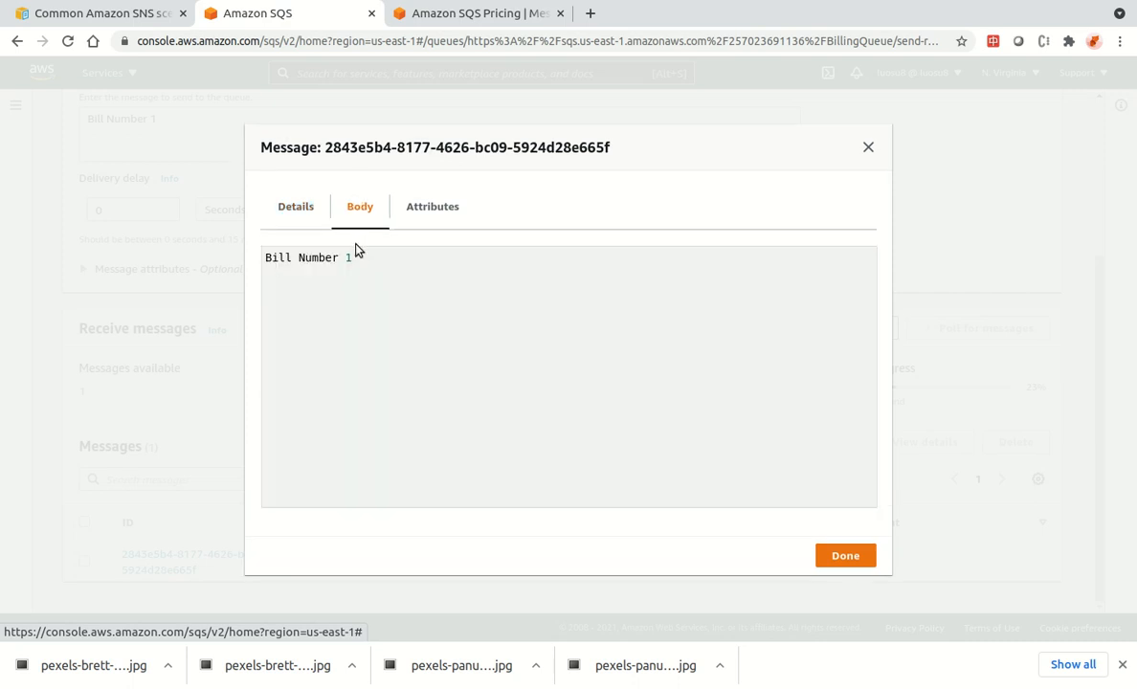
{"action": "left_click", "coordinate": [832, 562]}
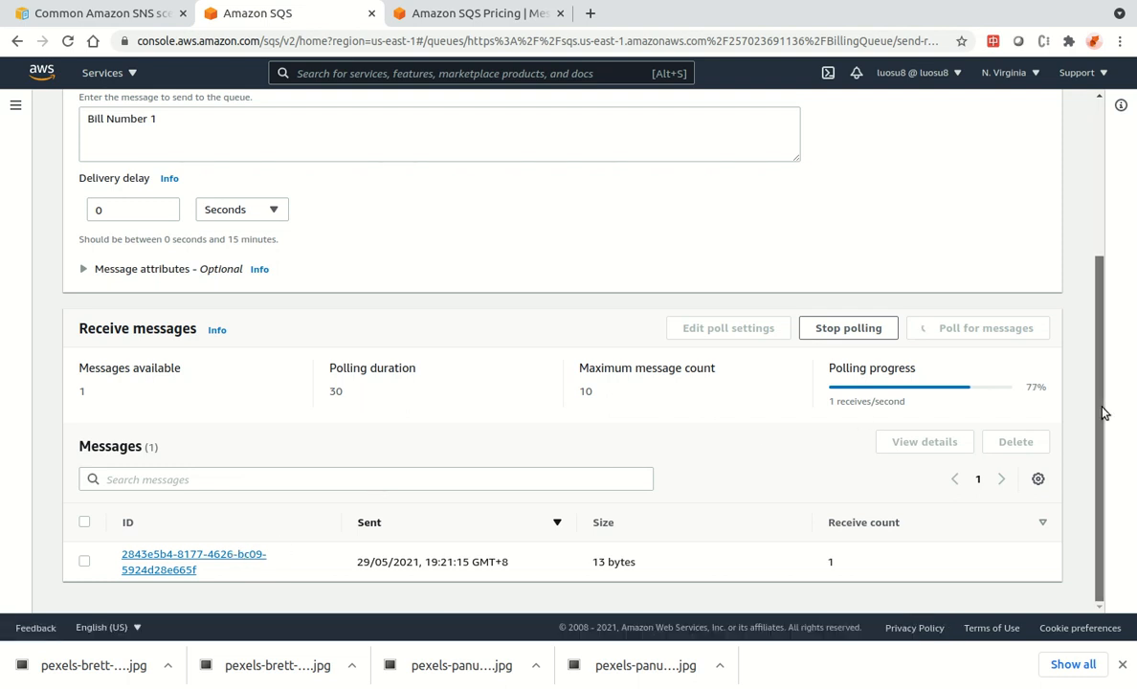
Open Simple Notification Service in a separate browser tab and switch to its dashboard.
{"action": "left_click_drag", "start_coordinate": [1103, 412], "coordinate": [1104, 204]}
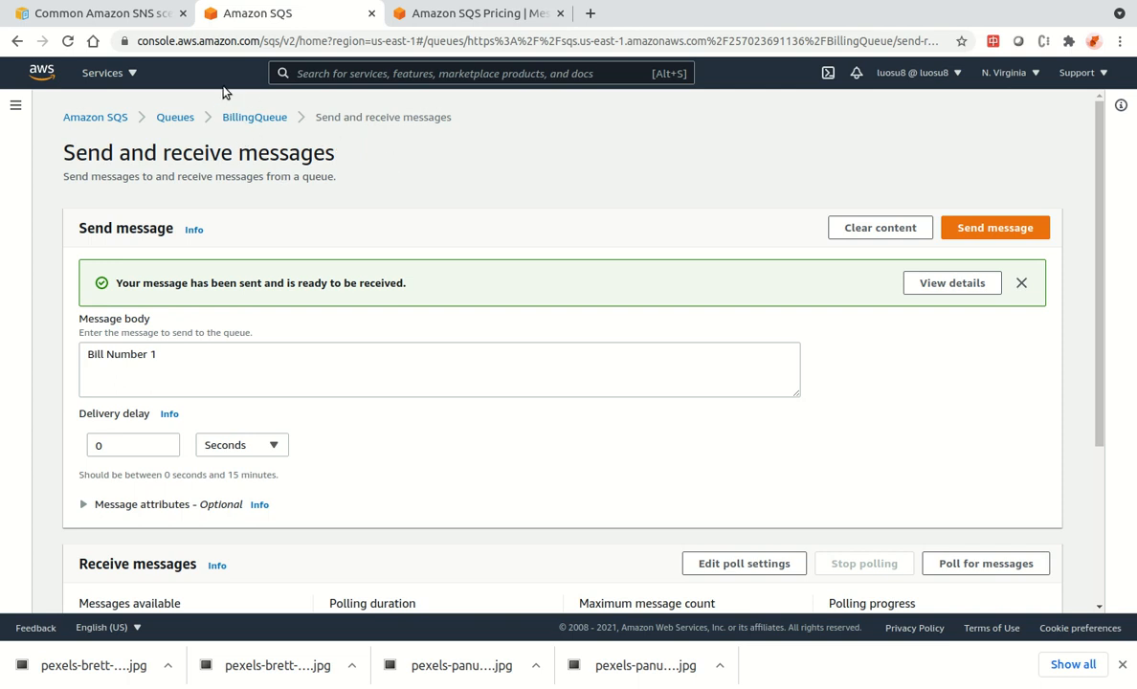
{"action": "left_click", "coordinate": [124, 73]}
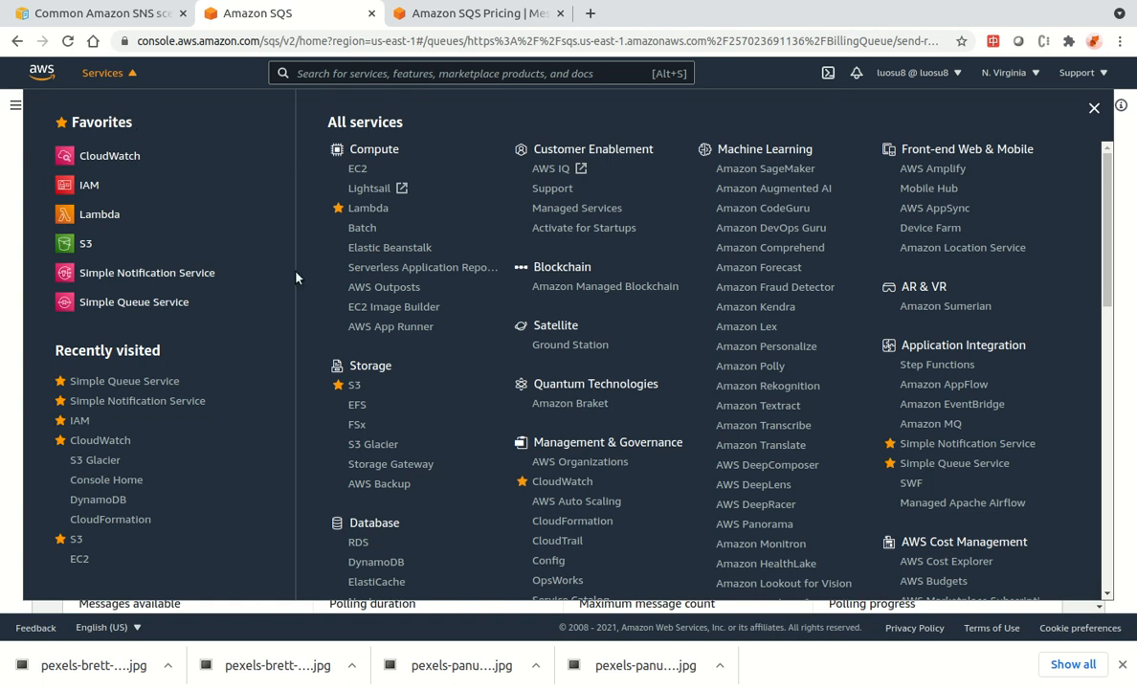
{"action": "middle_click", "coordinate": [175, 403]}
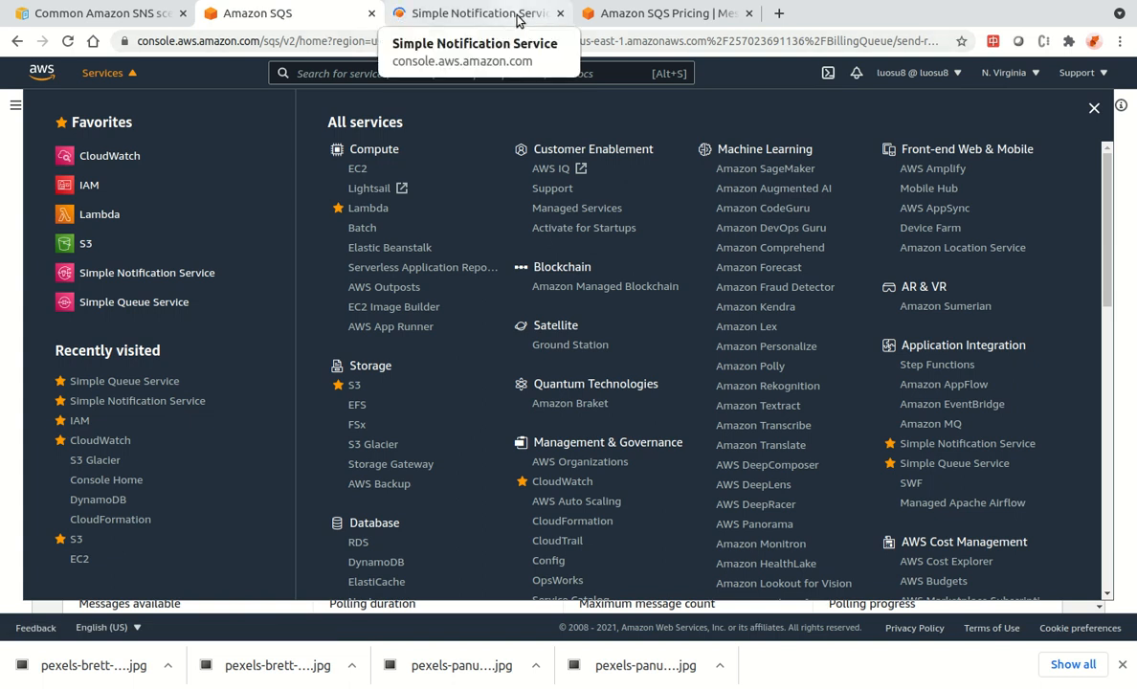
{"action": "left_click", "coordinate": [518, 19]}
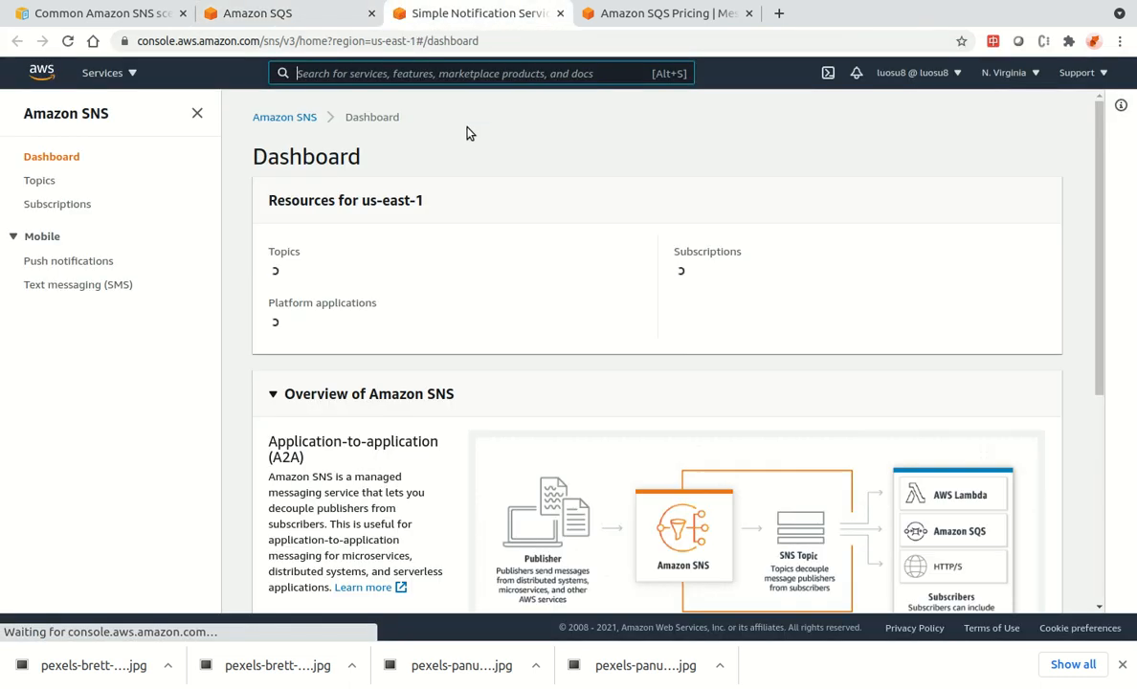
Open the Amazon SNS home page and start creating a topic named OrderTopic.
{"action": "left_click", "coordinate": [307, 117]}
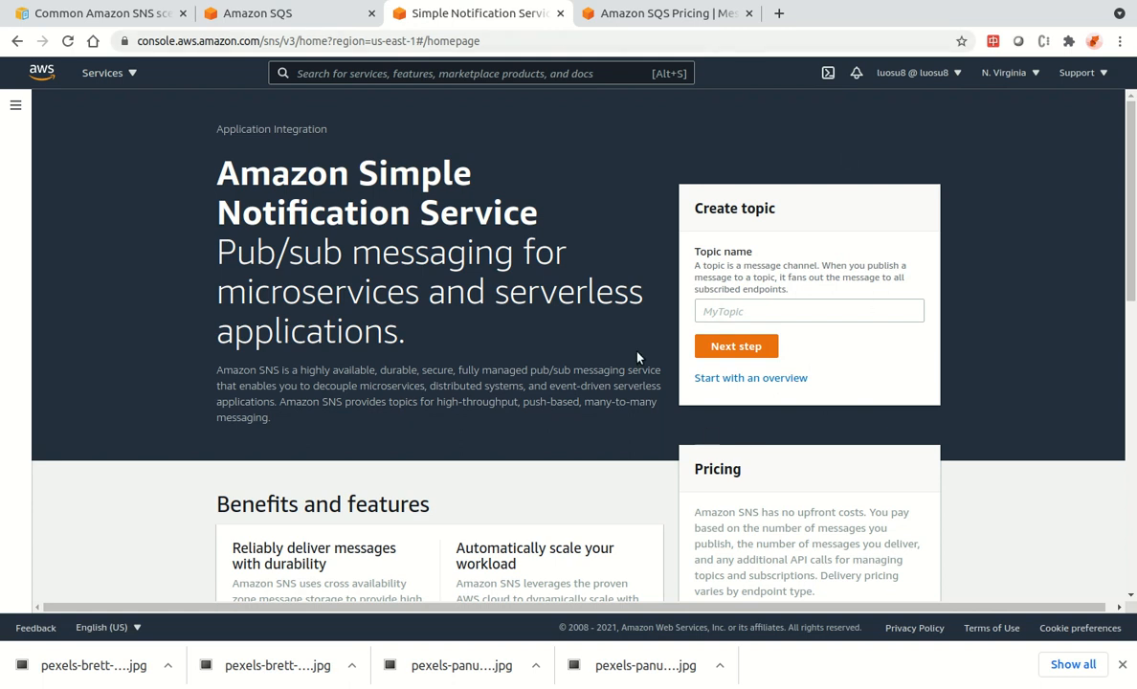
{"action": "left_click", "coordinate": [734, 305]}
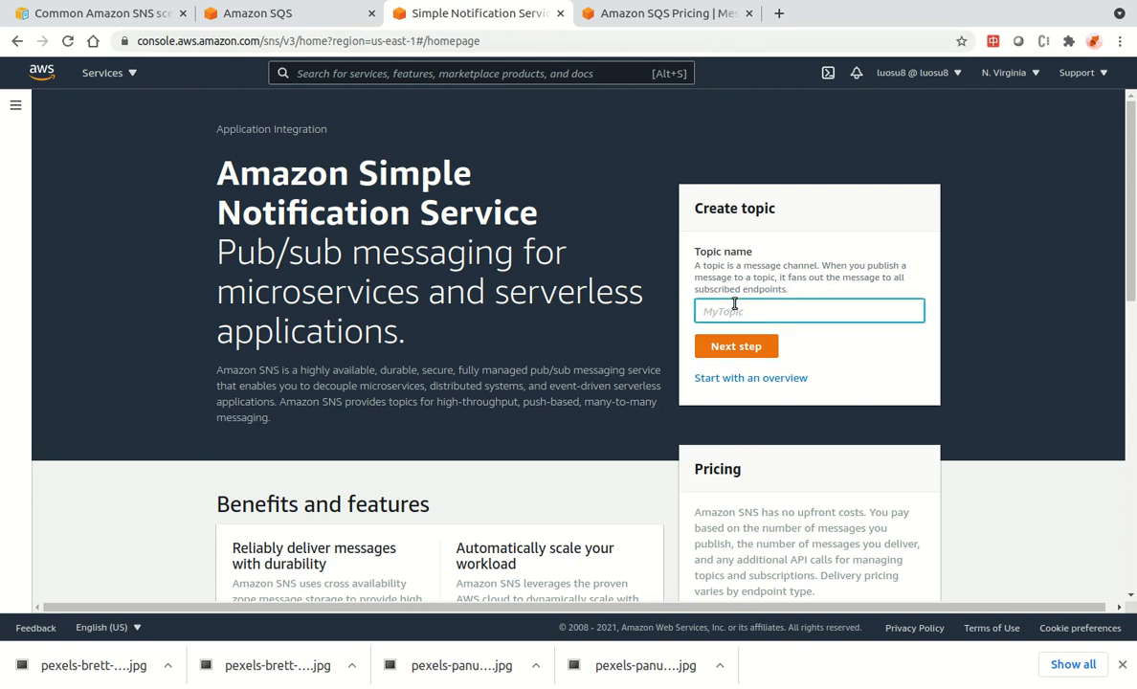
{"action": "type", "text": "OrderTopic"}
{"action": "left_click", "coordinate": [752, 346]}
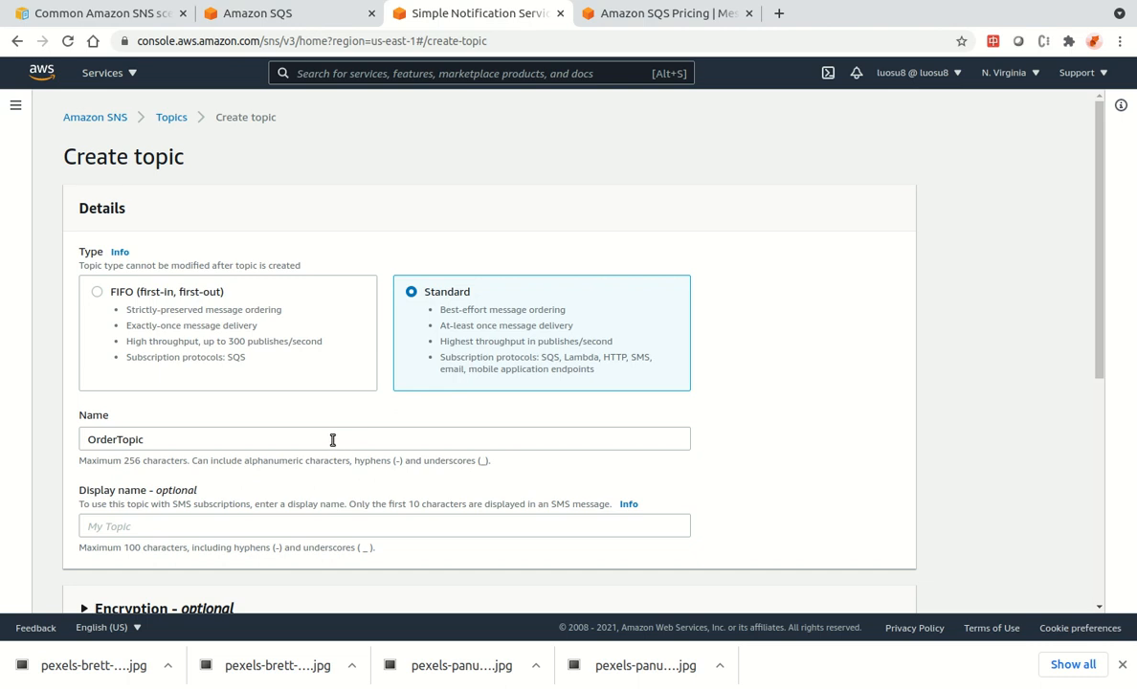
Review the topic type, name, display name and optional settings sections of the topic creation form.
{"action": "scroll", "coordinate": [493, 428], "scroll_direction": "down", "scroll_amount": 2}
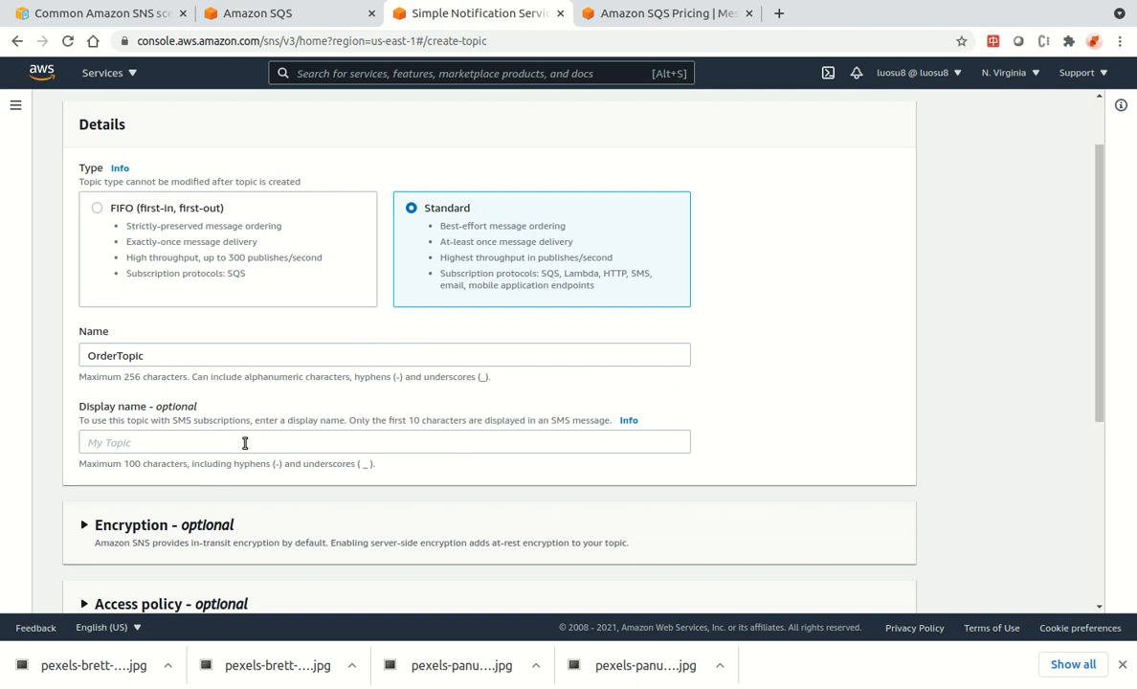
{"action": "scroll", "coordinate": [482, 375], "scroll_direction": "up", "scroll_amount": 2}
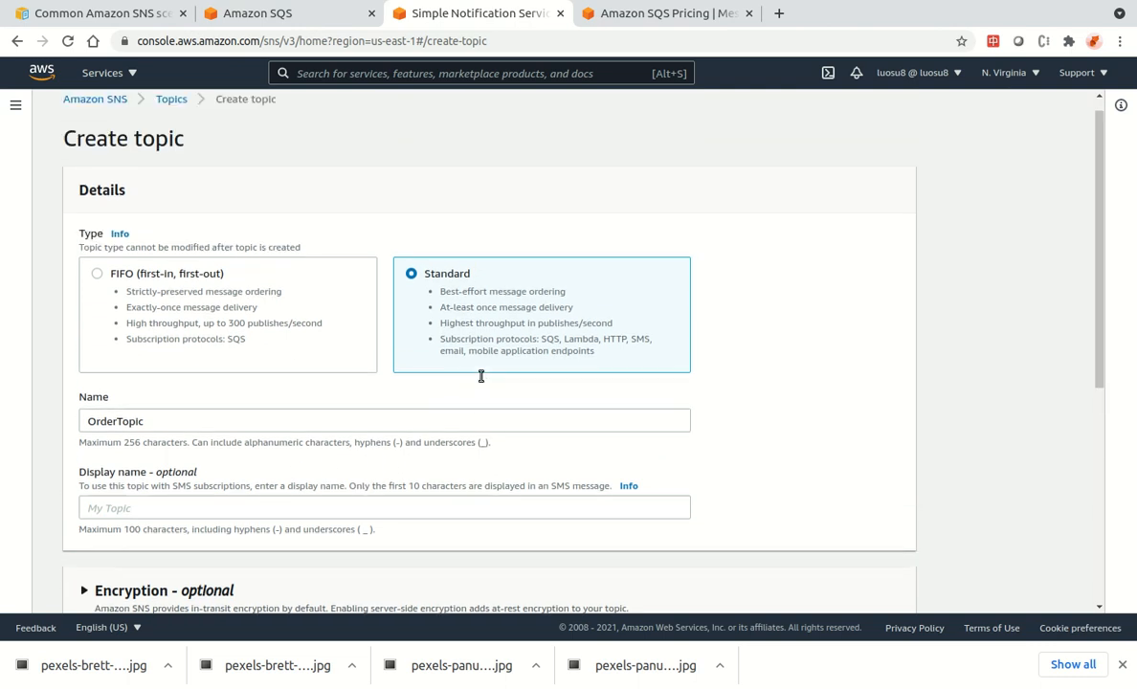
{"action": "scroll", "coordinate": [478, 383], "scroll_direction": "down", "scroll_amount": 4}
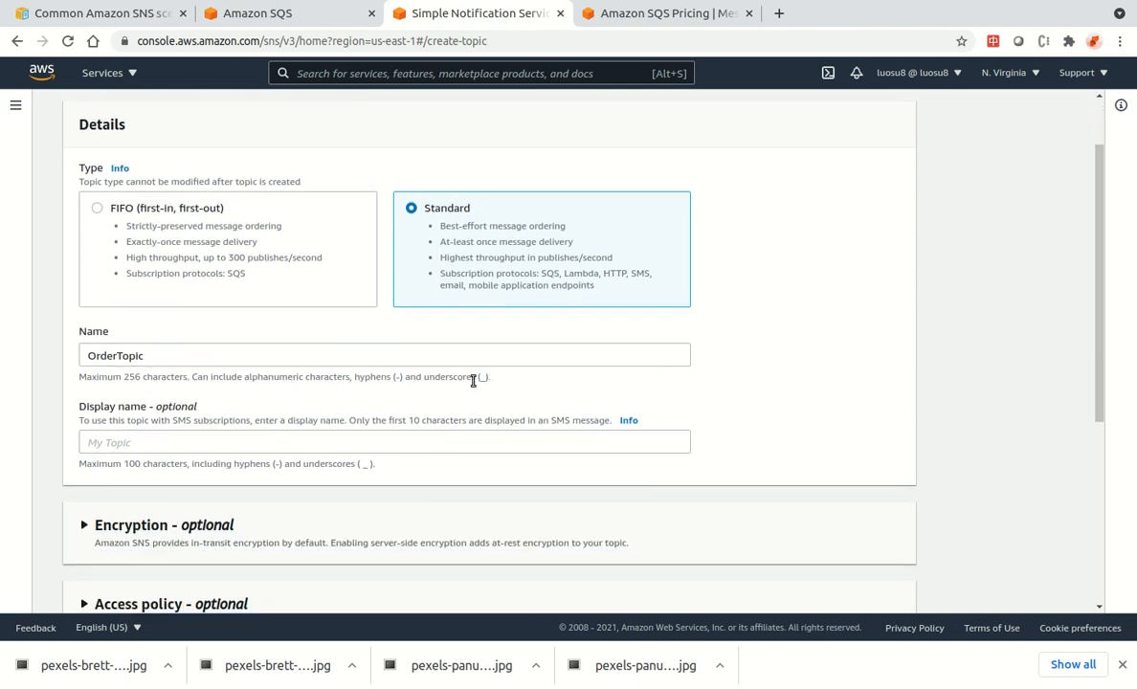
{"action": "scroll", "coordinate": [454, 369], "scroll_direction": "up", "scroll_amount": 4}
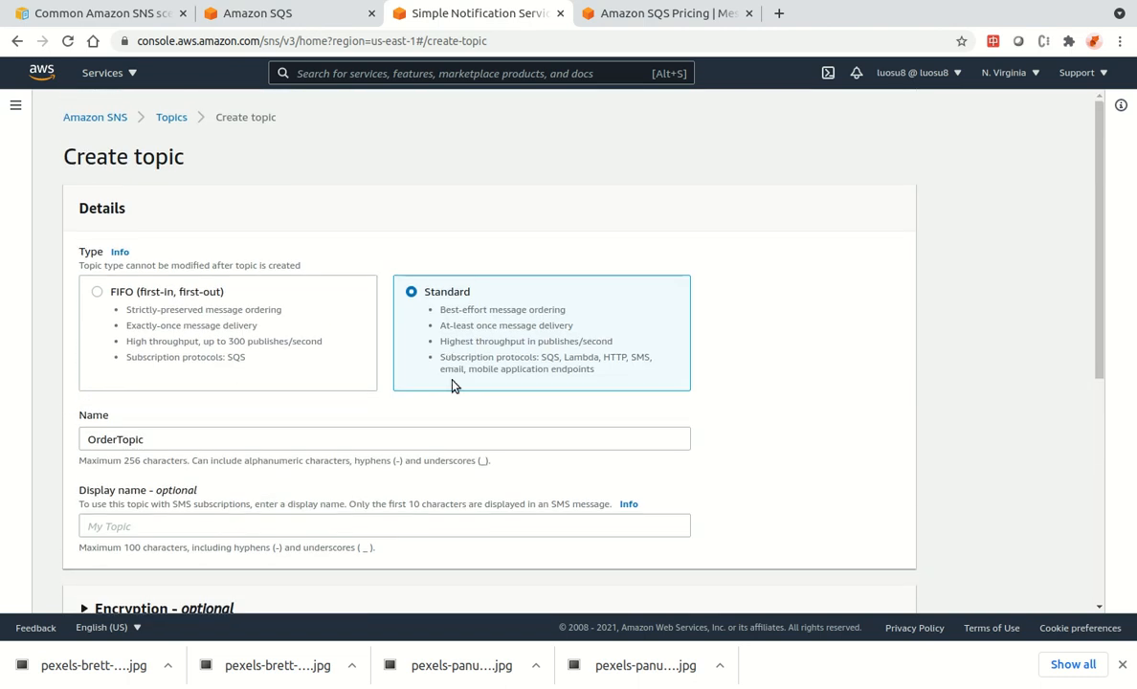
{"action": "scroll", "coordinate": [453, 392], "scroll_direction": "down", "scroll_amount": 1}
{"action": "scroll", "coordinate": [452, 392], "scroll_direction": "down", "scroll_amount": 5}
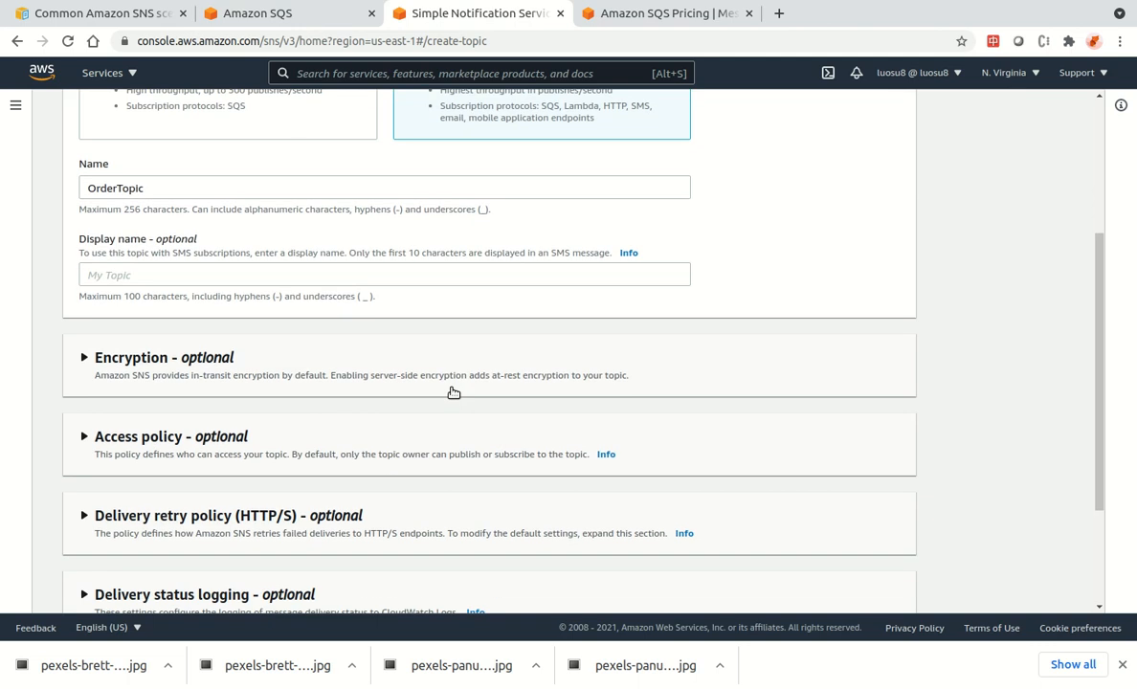
{"action": "scroll", "coordinate": [448, 389], "scroll_direction": "down", "scroll_amount": 1}
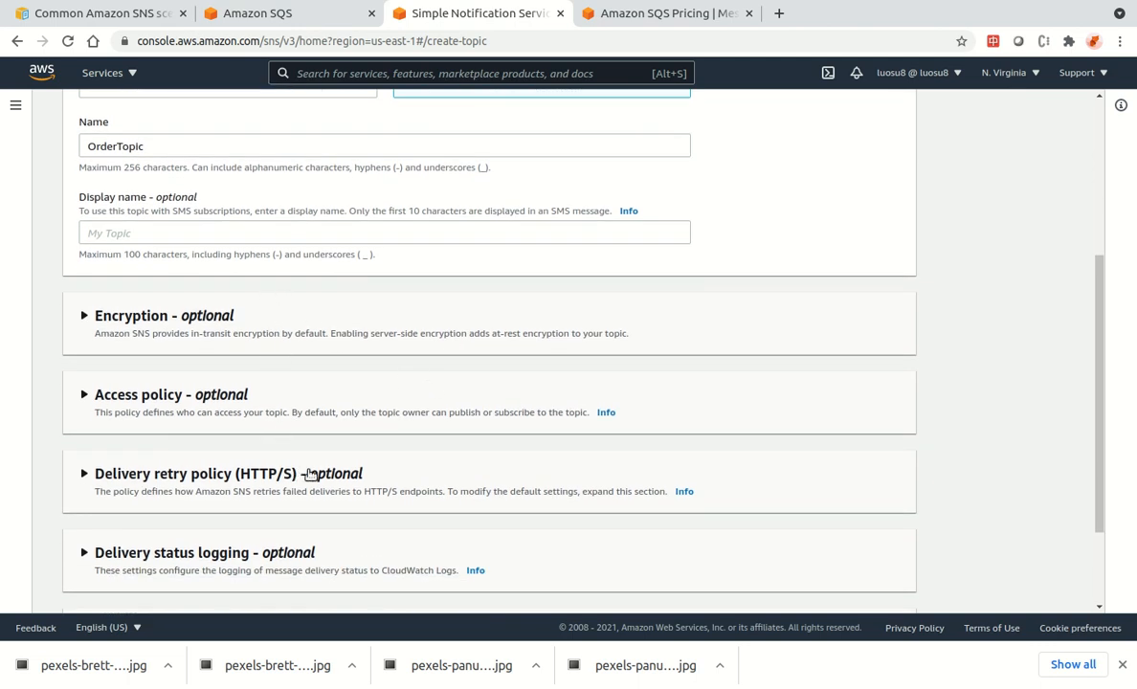
{"action": "scroll", "coordinate": [316, 476], "scroll_direction": "down", "scroll_amount": 1}
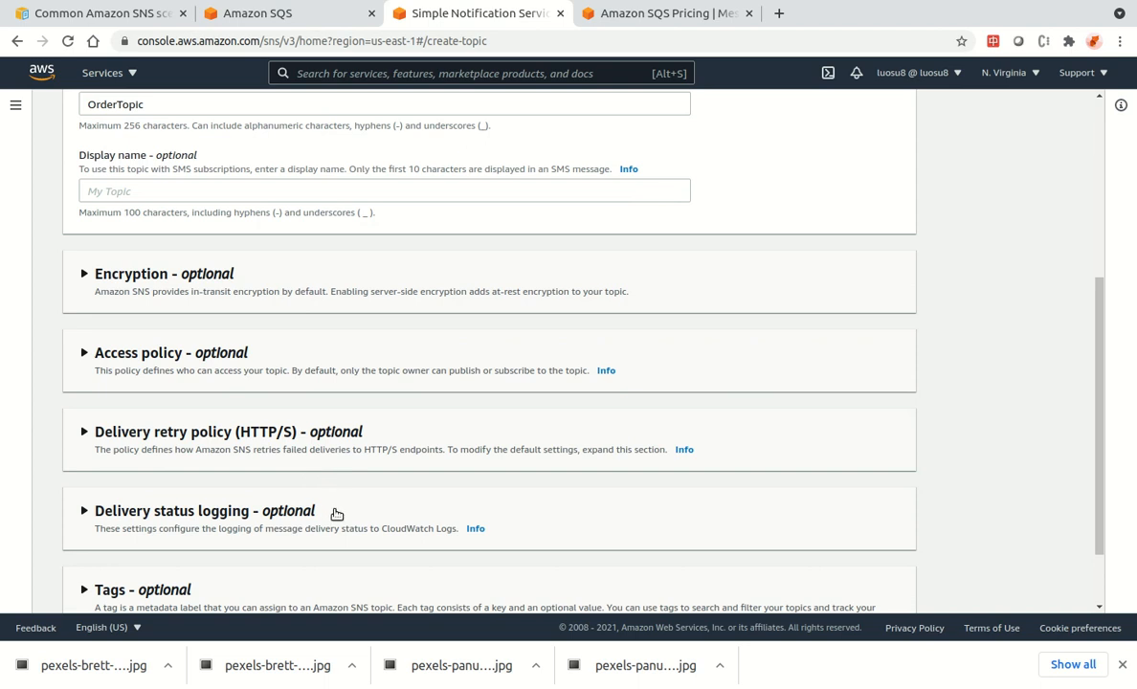
Turn on delivery status logging for the Amazon SQS protocol in OrderTopic's settings.
{"action": "scroll", "coordinate": [354, 483], "scroll_direction": "down", "scroll_amount": 1}
{"action": "left_click", "coordinate": [347, 453]}
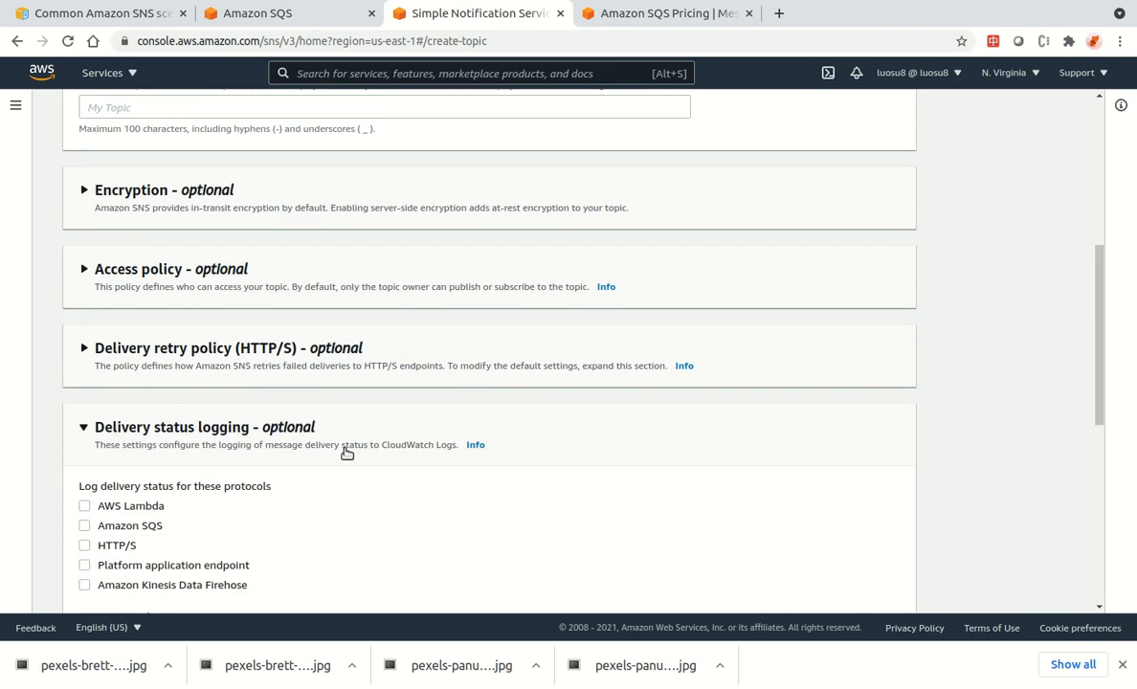
{"action": "scroll", "coordinate": [287, 442], "scroll_direction": "down", "scroll_amount": 1}
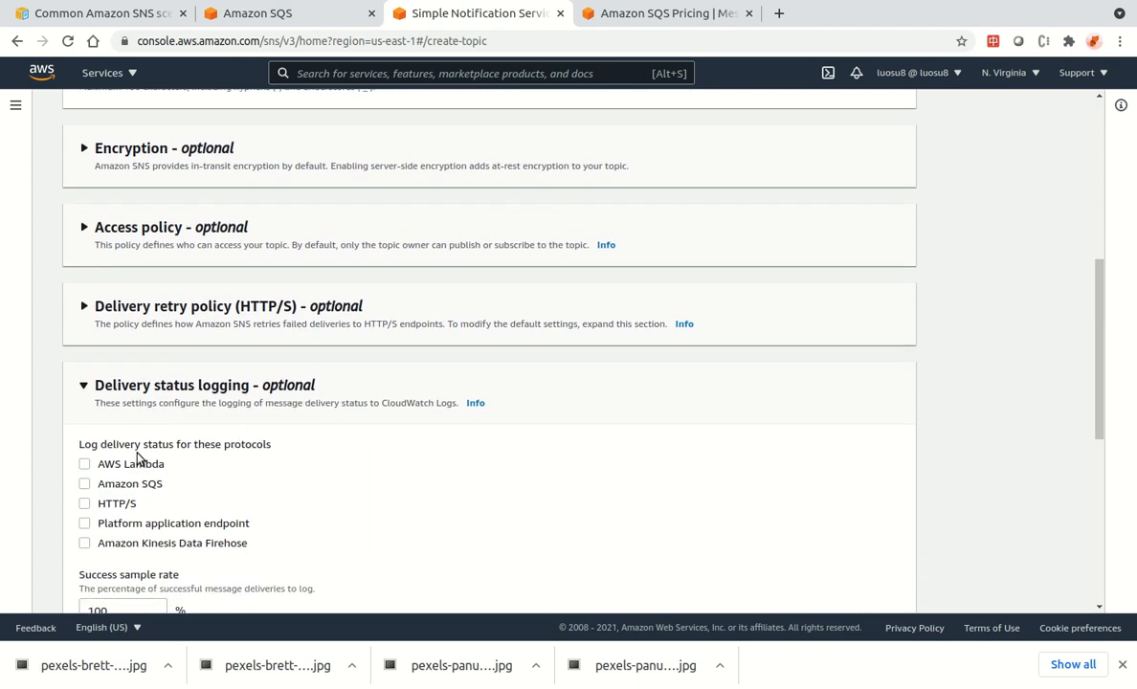
{"action": "scroll", "coordinate": [211, 469], "scroll_direction": "down", "scroll_amount": 2}
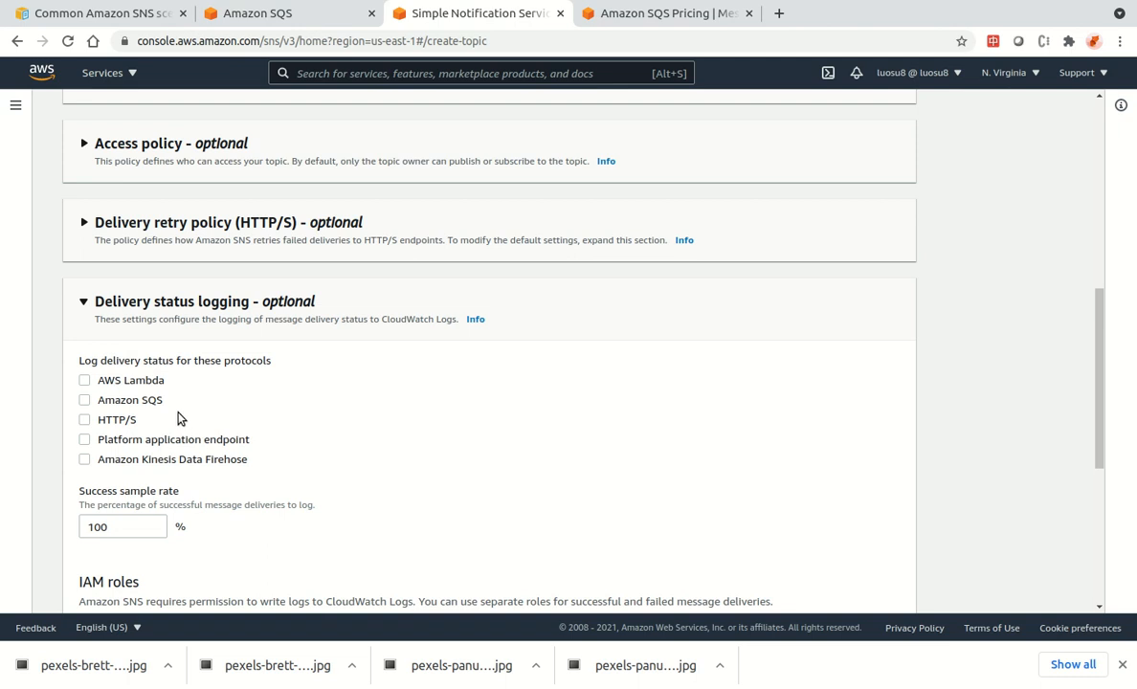
{"action": "left_click", "coordinate": [145, 402]}
{"action": "left_click", "coordinate": [152, 529]}
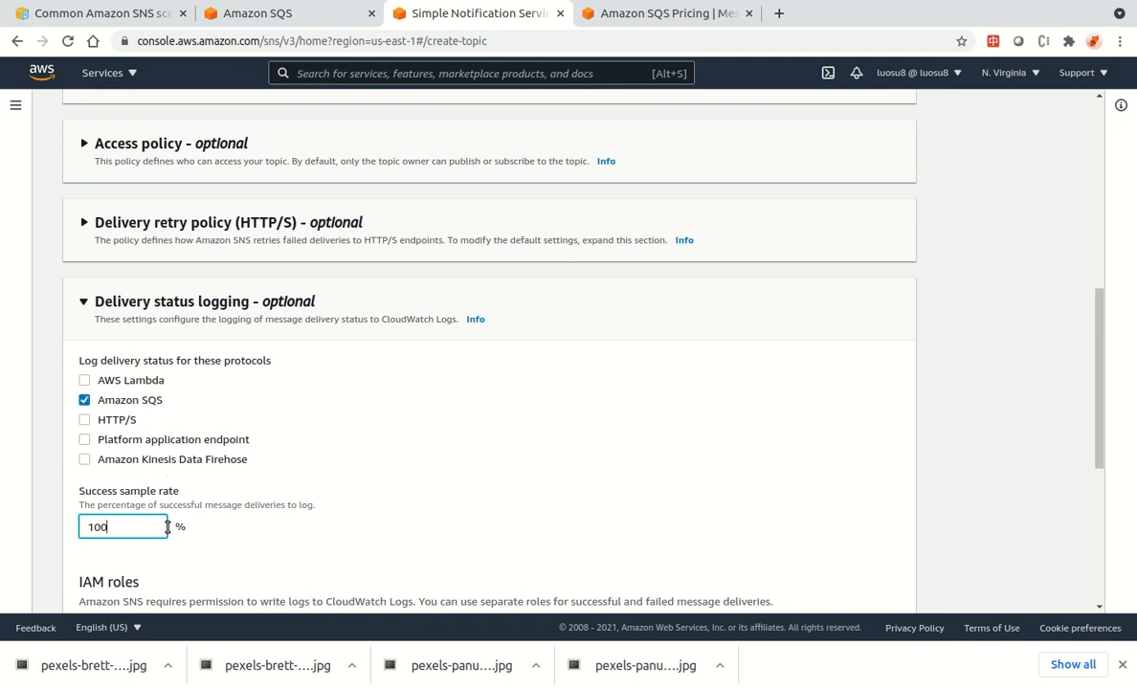
Create new service roles SNSSuccessFeedback and SNSFailureFeedback for delivery logging and allow SNS write access to CloudWatch Logs.
{"action": "scroll", "coordinate": [347, 511], "scroll_direction": "down", "scroll_amount": 1}
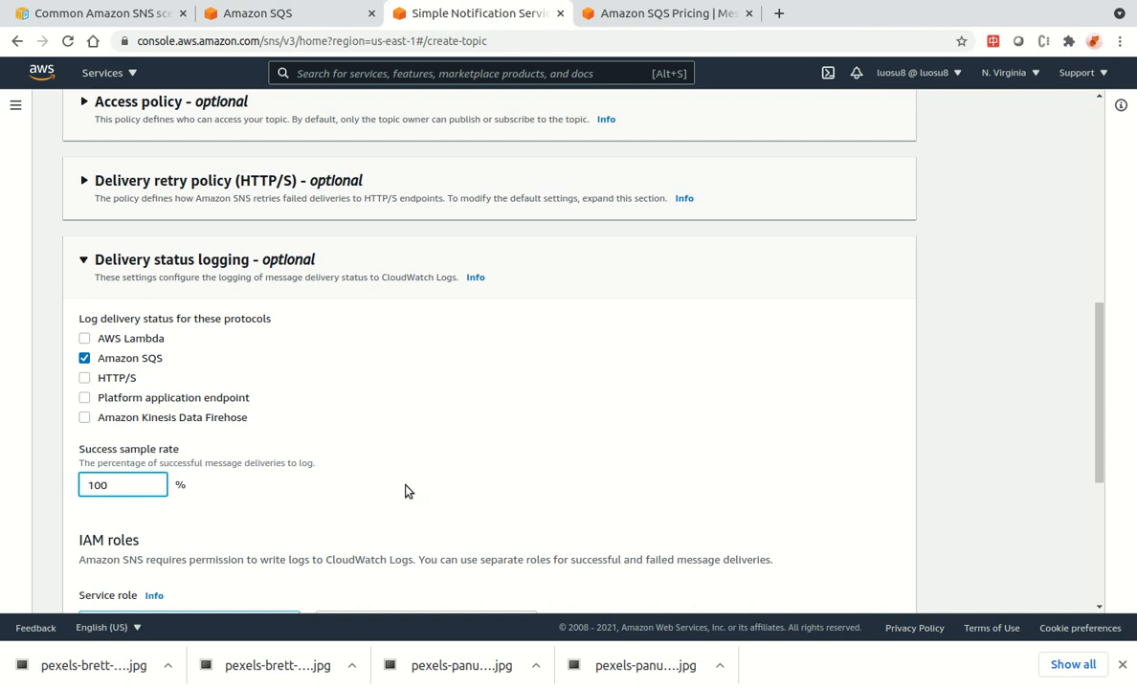
{"action": "scroll", "coordinate": [635, 477], "scroll_direction": "down", "scroll_amount": 2}
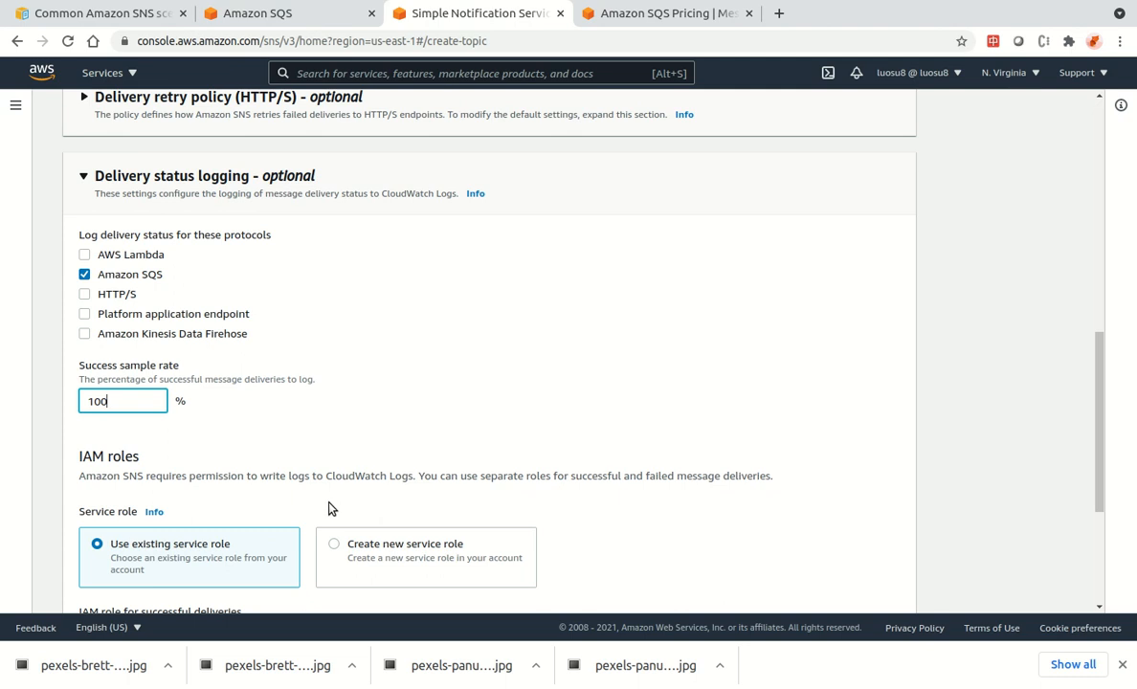
{"action": "scroll", "coordinate": [330, 507], "scroll_direction": "down", "scroll_amount": 3}
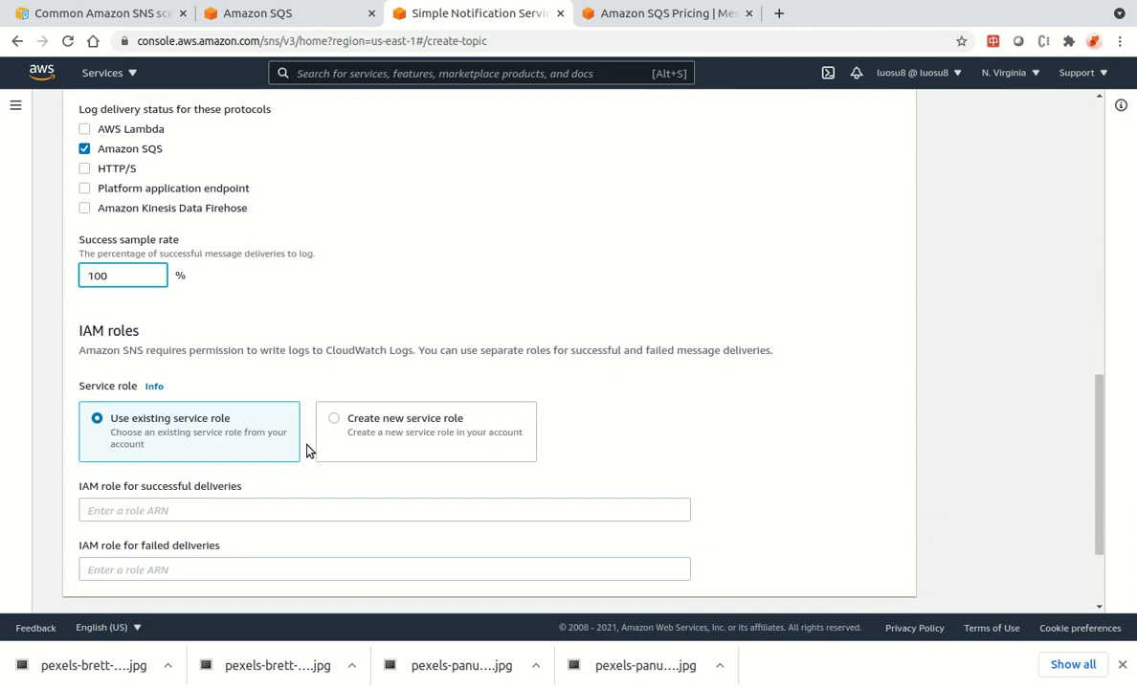
{"action": "scroll", "coordinate": [324, 436], "scroll_direction": "down", "scroll_amount": 1}
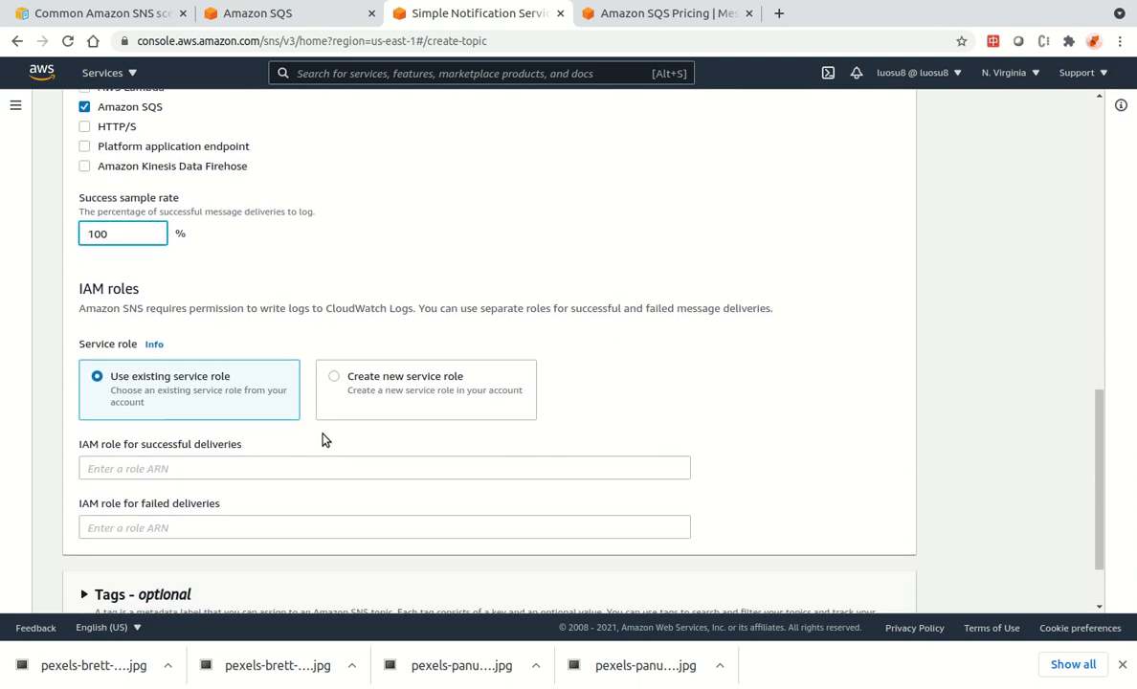
{"action": "left_click", "coordinate": [332, 376]}
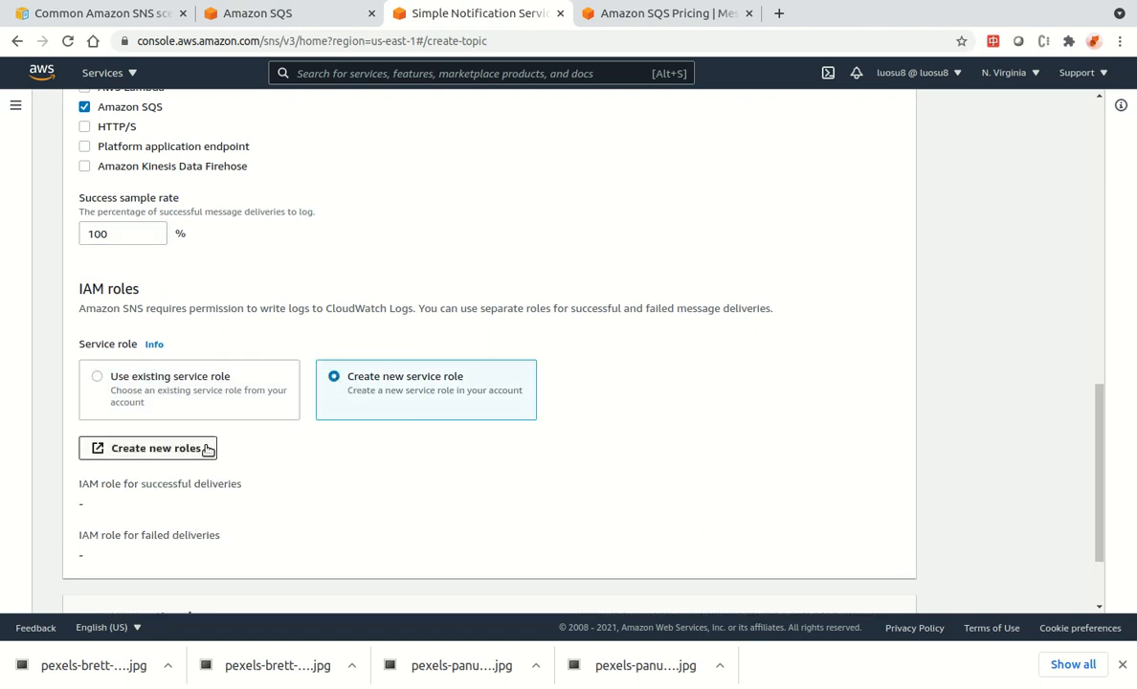
{"action": "left_click", "coordinate": [203, 450]}
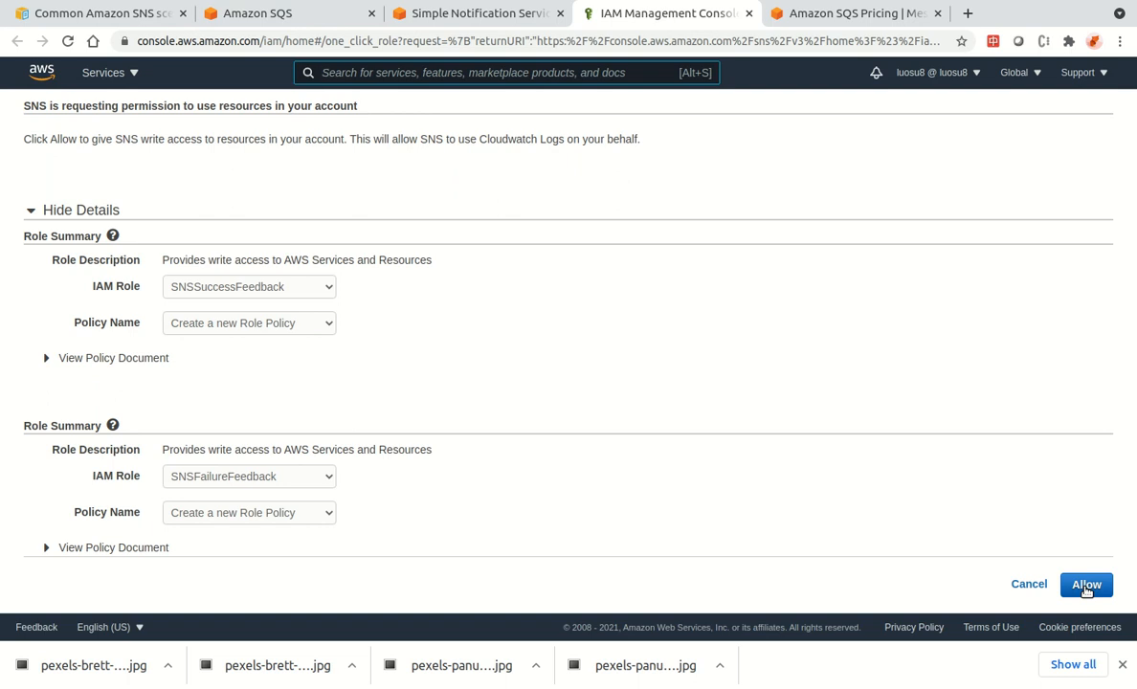
{"action": "left_click", "coordinate": [1087, 586]}
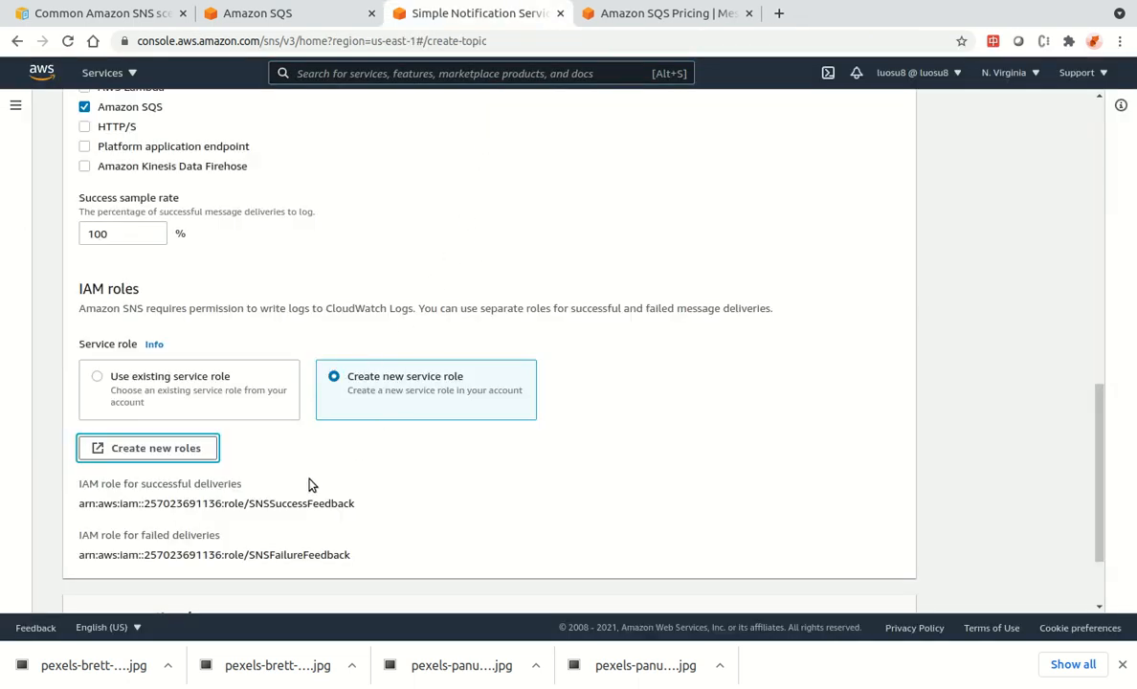
Check the IAM role for successful deliveries and create the Standard topic OrderTopic.
{"action": "left_click", "coordinate": [166, 497]}
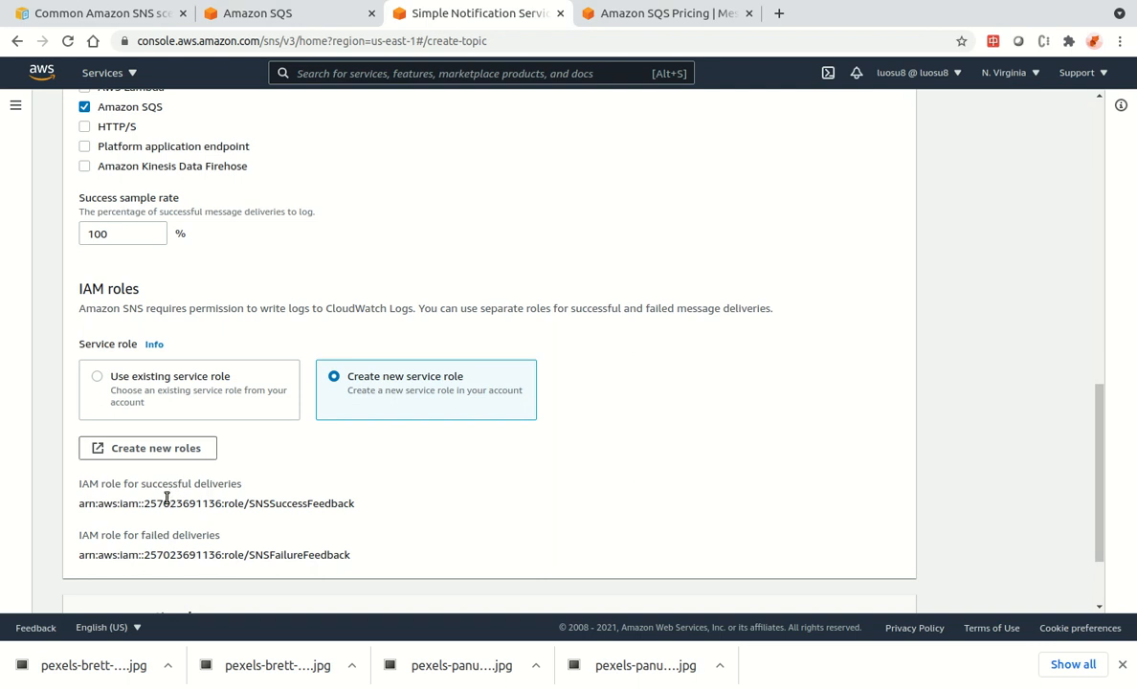
{"action": "left_click_drag", "start_coordinate": [164, 503], "coordinate": [413, 511]}
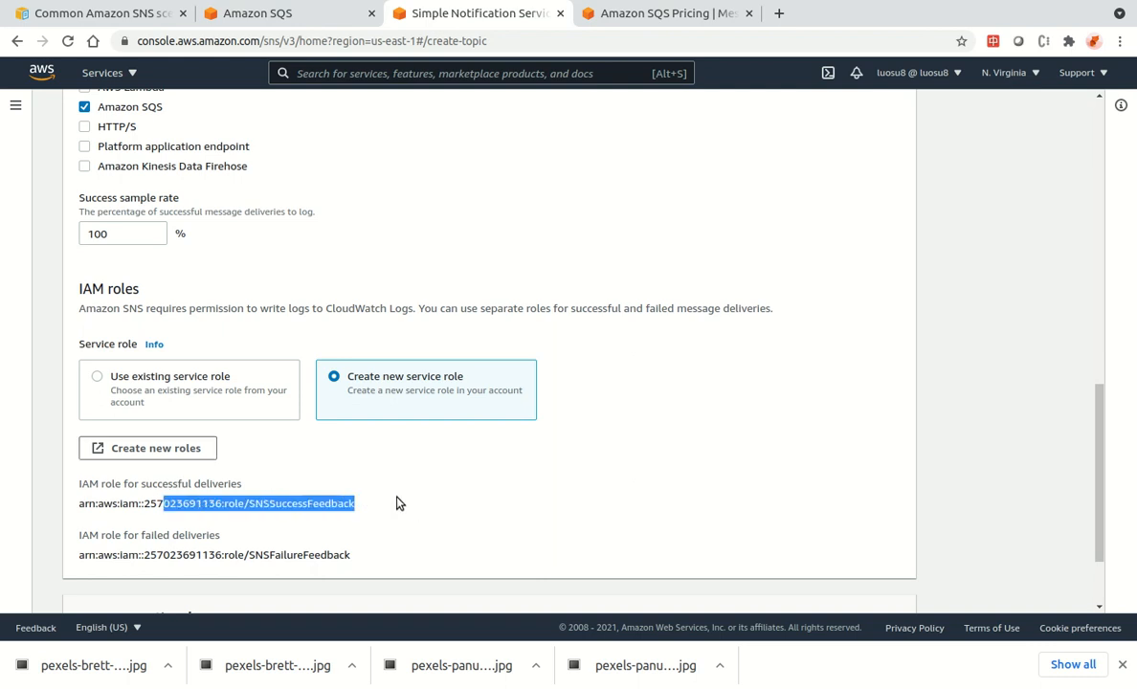
{"action": "left_click", "coordinate": [402, 504]}
{"action": "scroll", "coordinate": [536, 481], "scroll_direction": "down", "scroll_amount": 1}
{"action": "scroll", "coordinate": [450, 467], "scroll_direction": "down", "scroll_amount": 2}
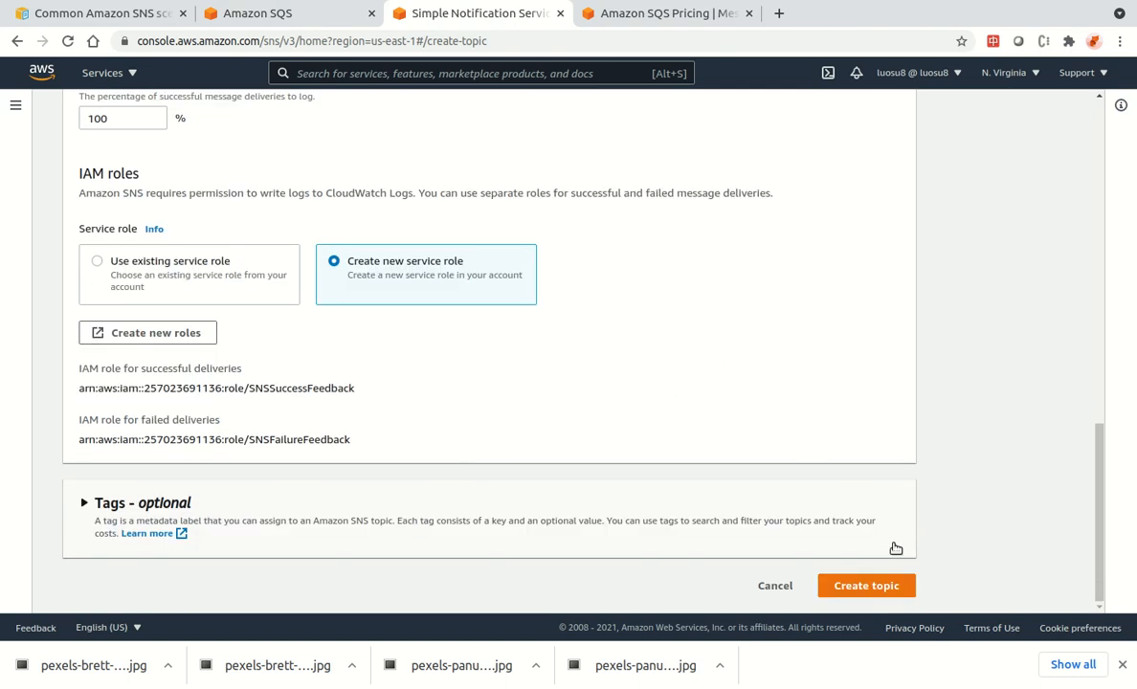
{"action": "left_click", "coordinate": [897, 593]}
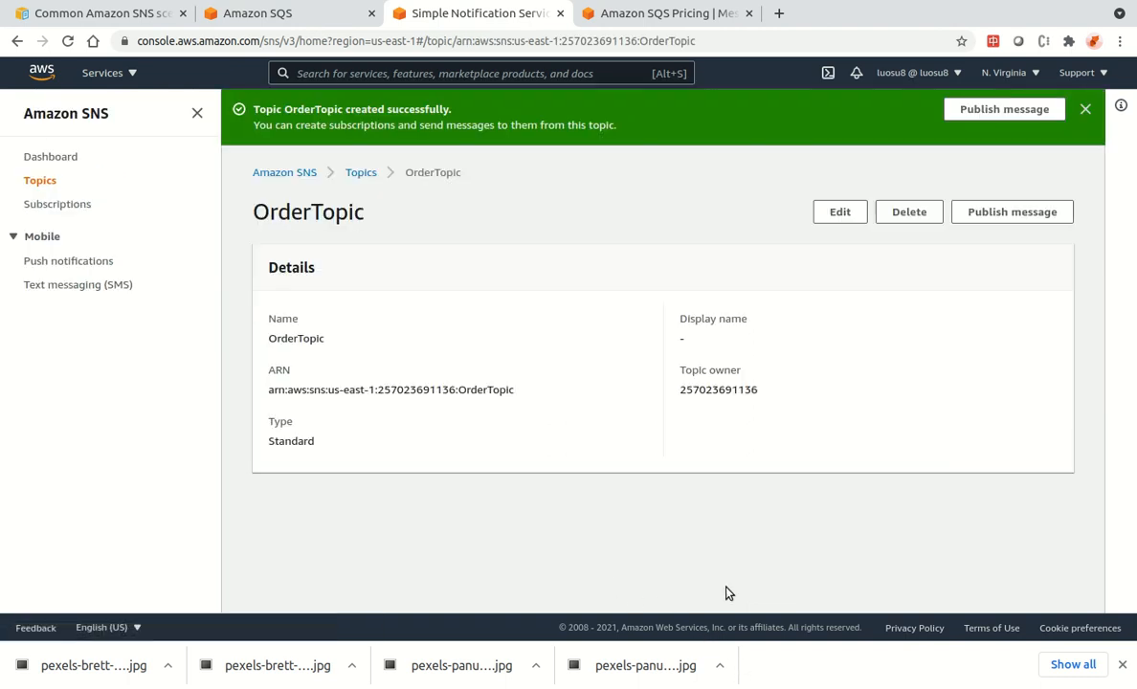
Start publishing a message to OrderTopic with the subject "Test Message".
{"action": "scroll", "coordinate": [627, 532], "scroll_direction": "down", "scroll_amount": 3}
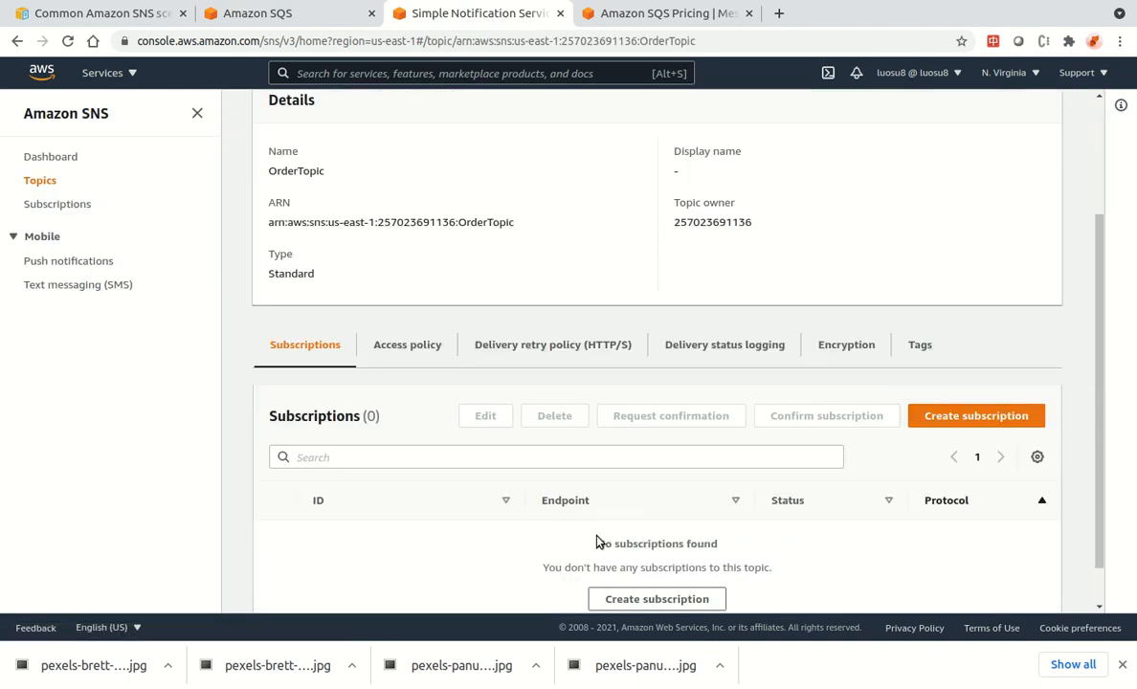
{"action": "scroll", "coordinate": [604, 508], "scroll_direction": "up", "scroll_amount": 3}
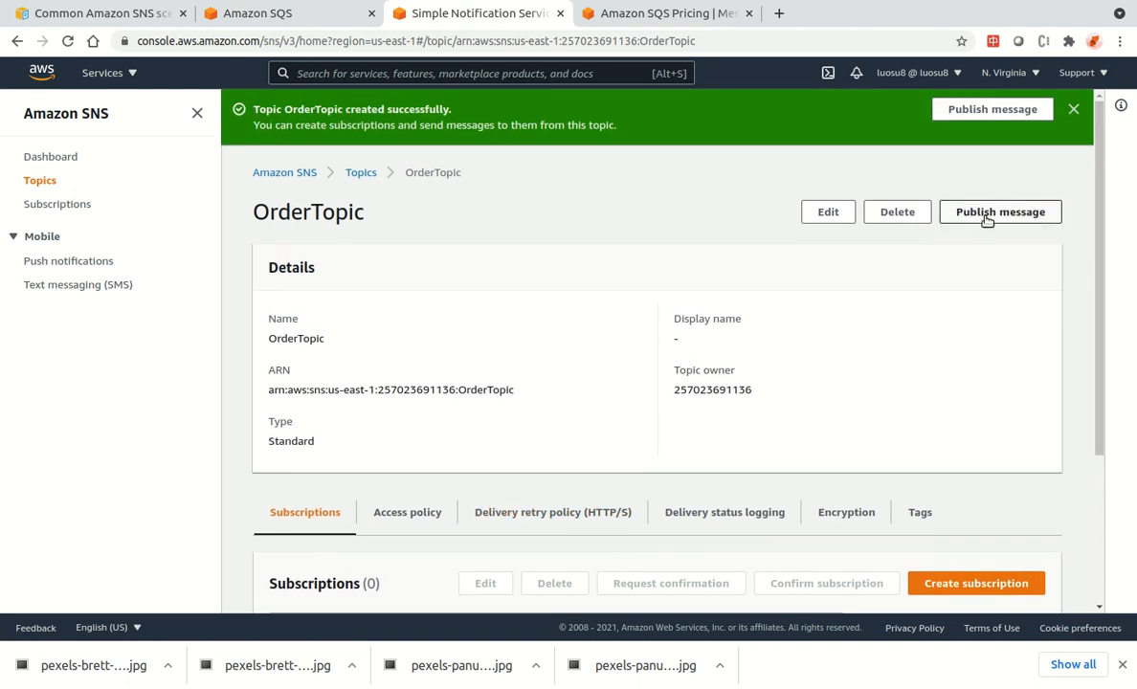
{"action": "left_click", "coordinate": [987, 216]}
{"action": "left_click", "coordinate": [435, 326]}
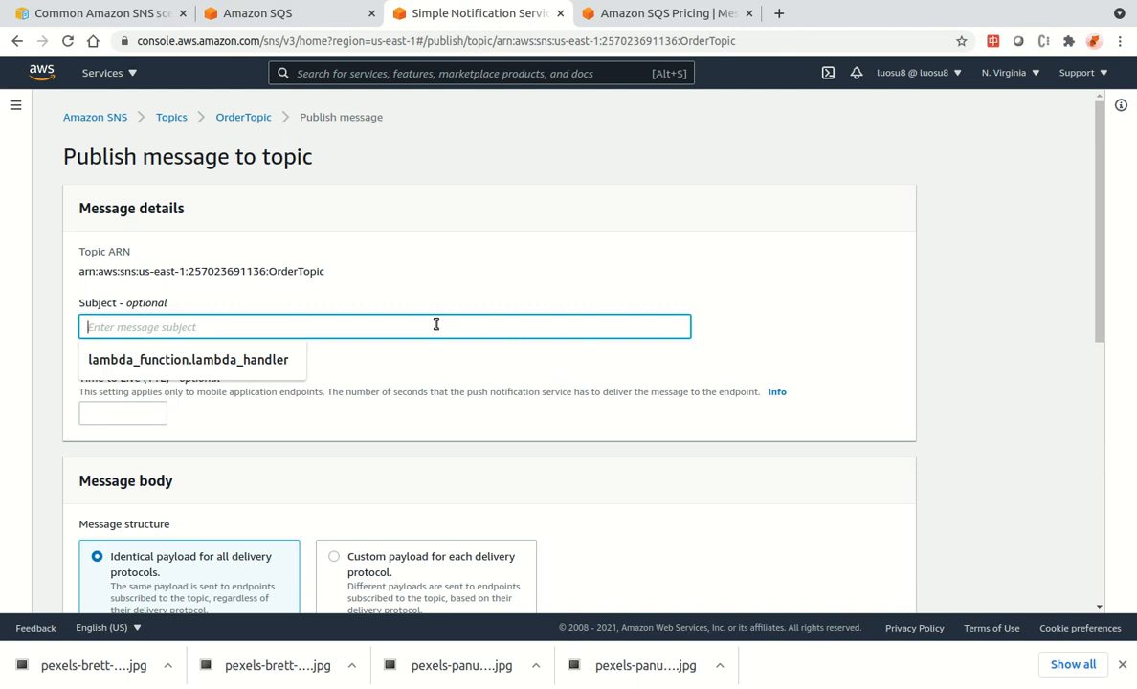
{"action": "type", "text": "T厄斯特Mess"}
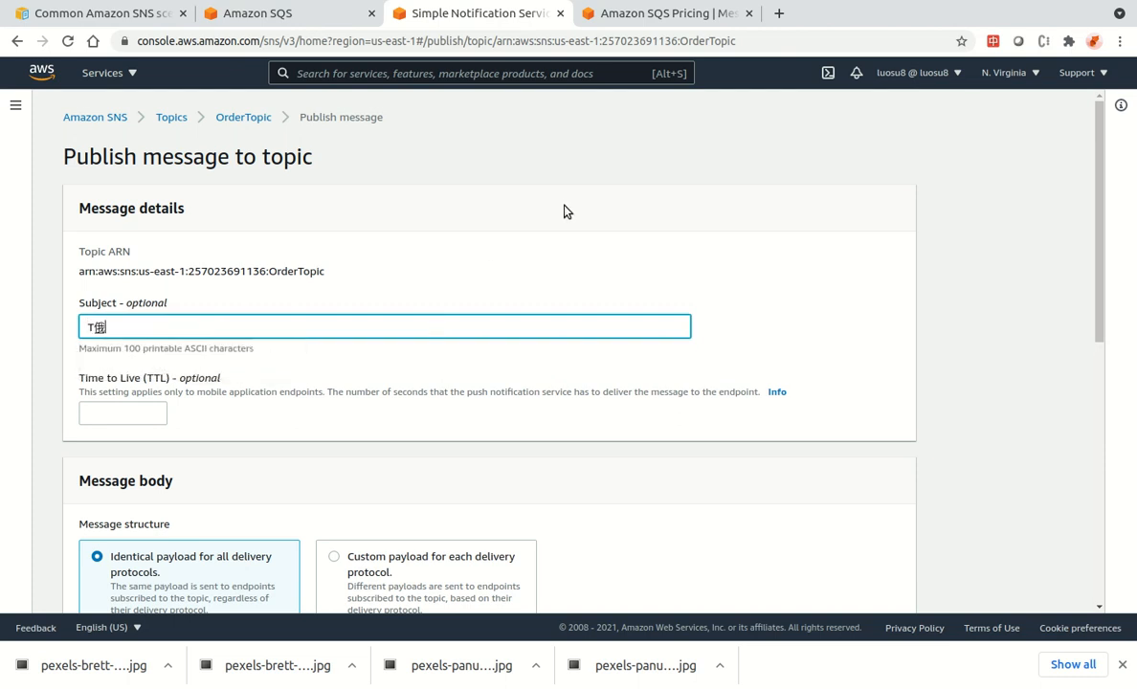
{"action": "key", "text": "ctrl+a"}
{"action": "type", "text": "Test Mes"}
{"action": "type", "text": "age"}
Enter "Message Body" as the raw message body and publish the message to OrderTopic.
{"action": "scroll", "coordinate": [574, 287], "scroll_direction": "down", "scroll_amount": 5}
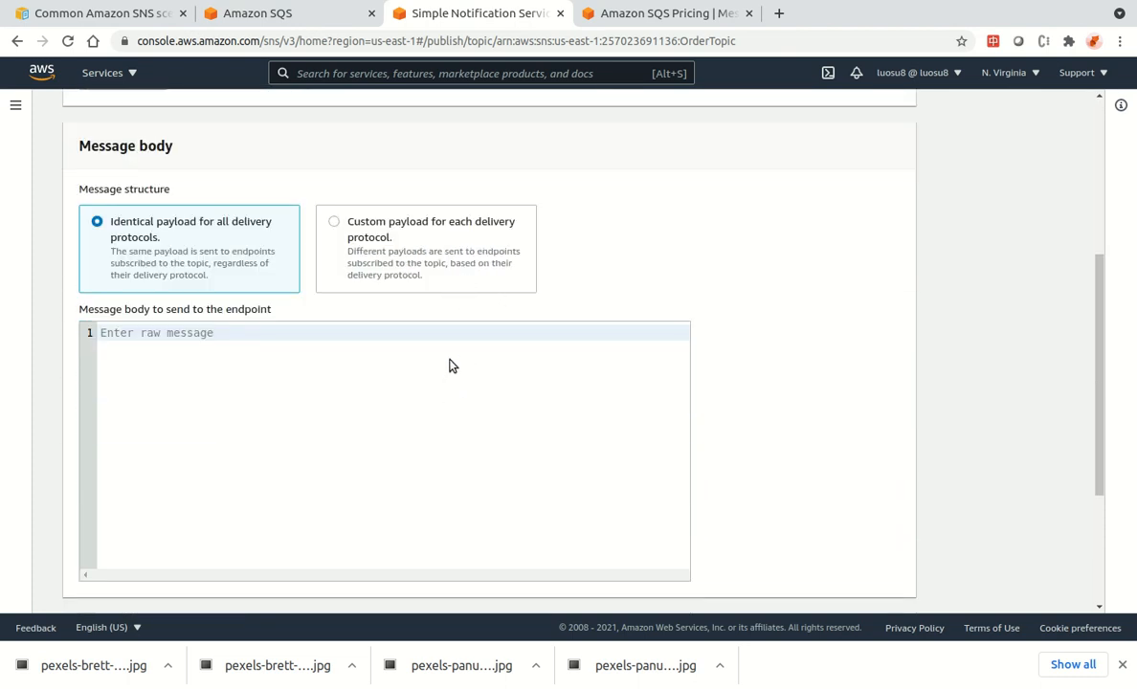
{"action": "type", "text": "Message Body"}
{"action": "scroll", "coordinate": [862, 479], "scroll_direction": "down", "scroll_amount": 3}
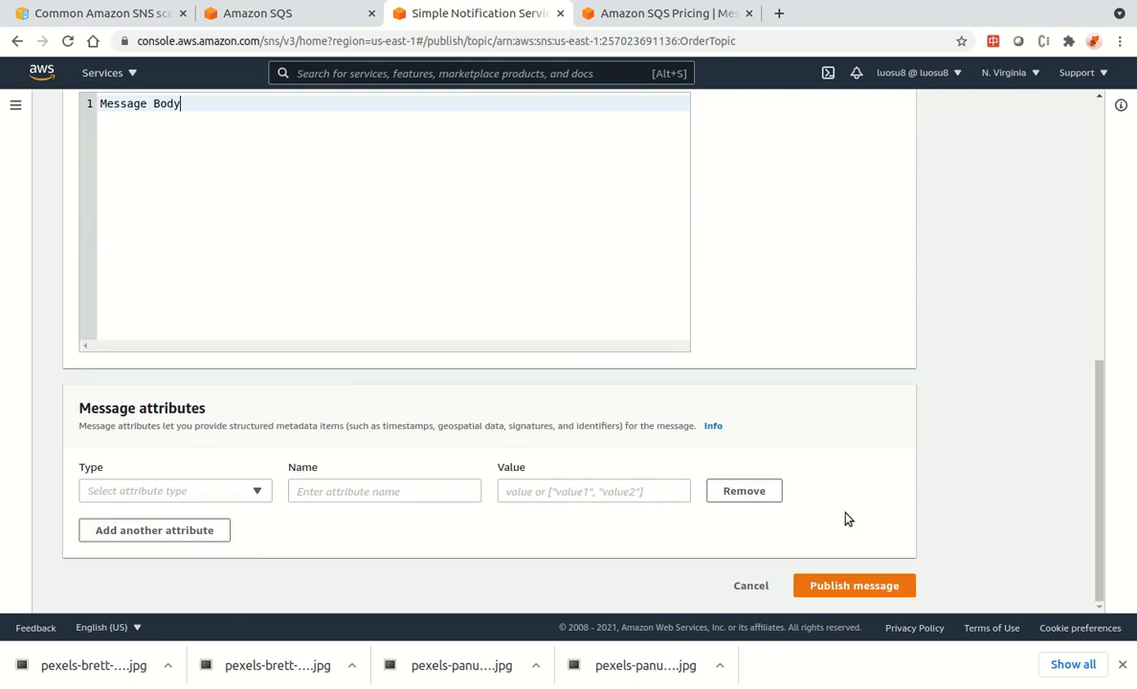
{"action": "left_click", "coordinate": [870, 588]}
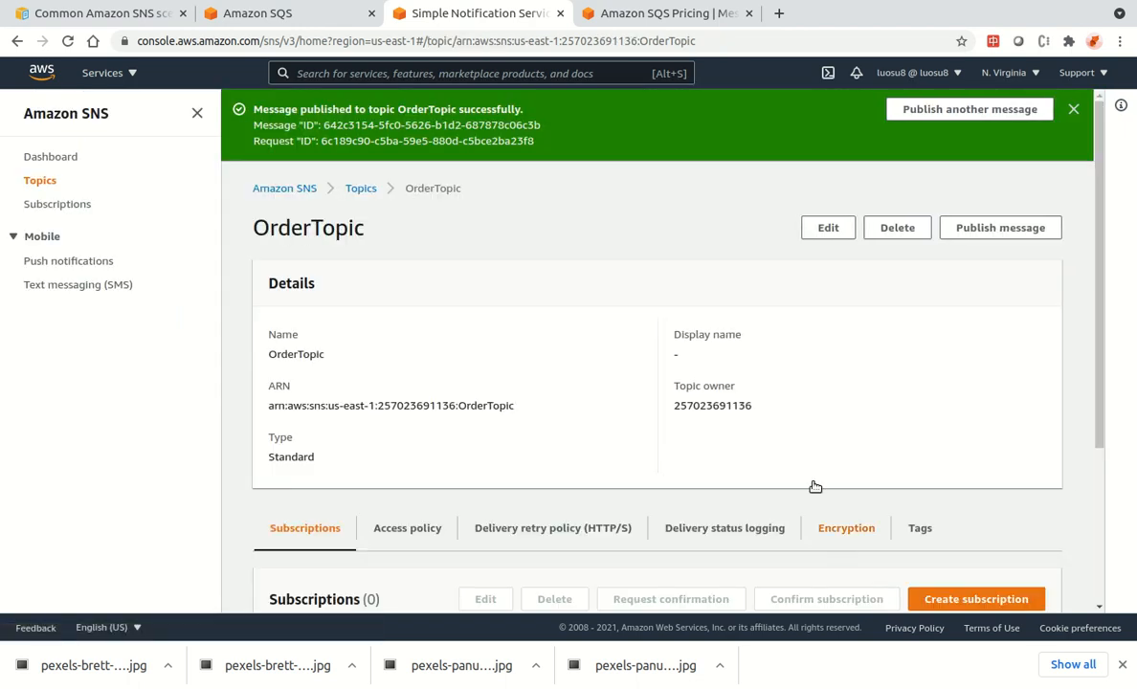
Look over OrderTopic's details and subscriptions, and switch to the Amazon SQS browser tab.
{"action": "scroll", "coordinate": [699, 335], "scroll_direction": "down", "scroll_amount": 2}
{"action": "scroll", "coordinate": [559, 312], "scroll_direction": "up", "scroll_amount": 2}
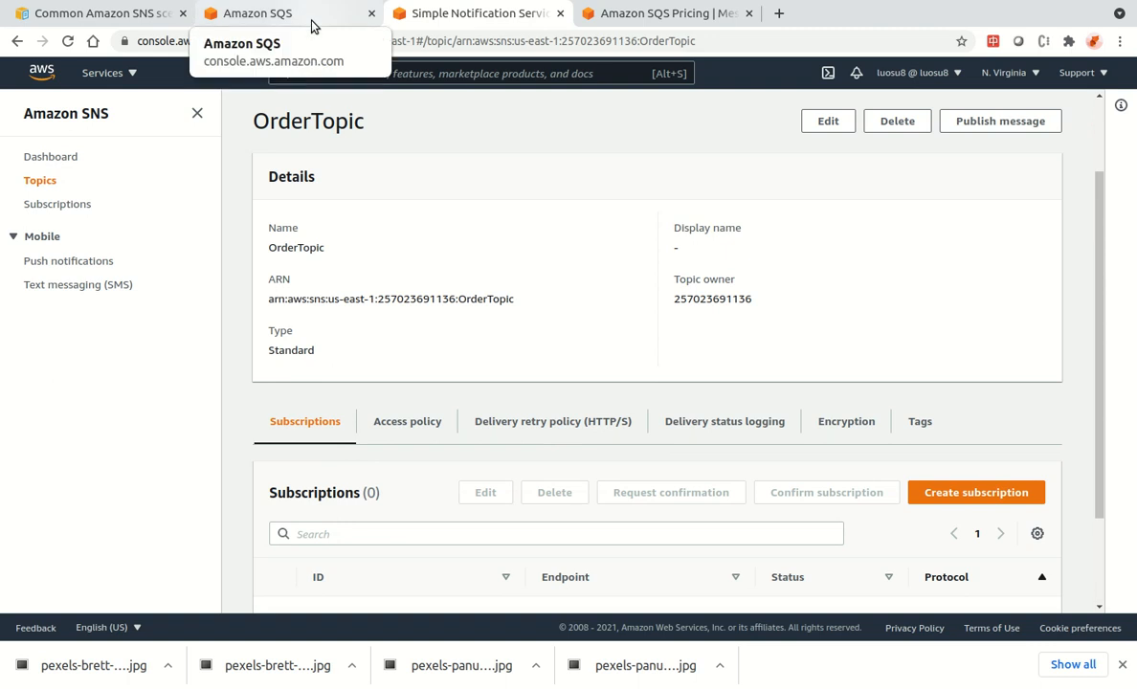
{"action": "scroll", "coordinate": [563, 312], "scroll_direction": "up", "scroll_amount": 3}
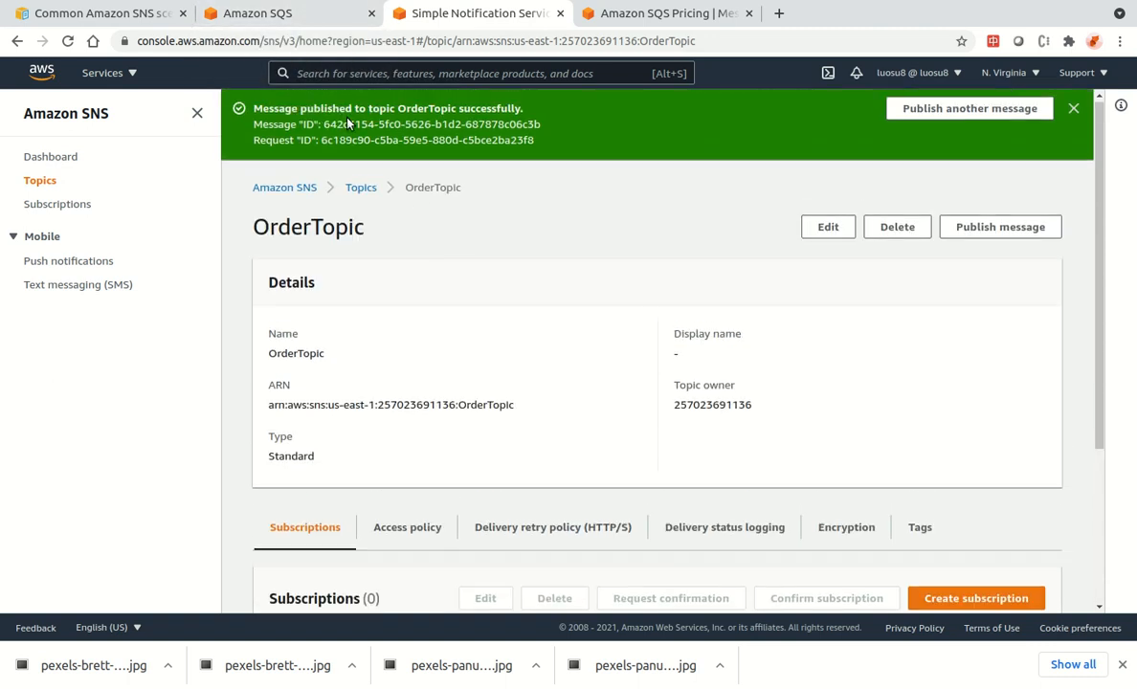
{"action": "left_click", "coordinate": [308, 23]}
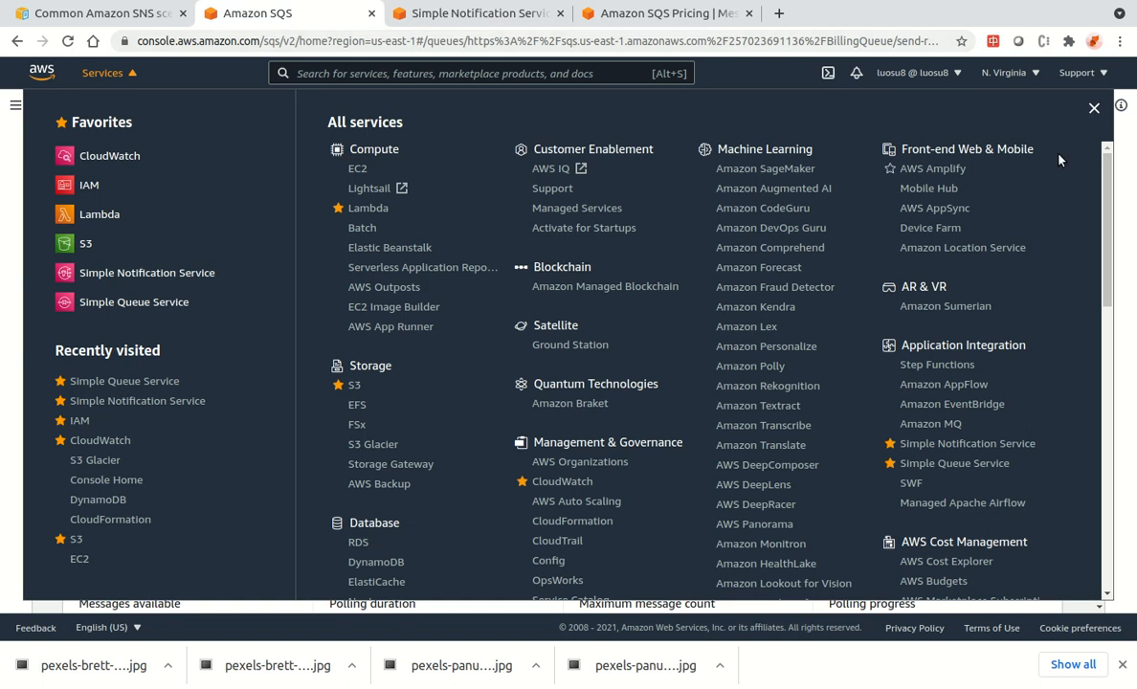
Close the services overview and open BillingQueue's details page at its SNS subscriptions.
{"action": "left_click", "coordinate": [1094, 109]}
{"action": "scroll", "coordinate": [226, 438], "scroll_direction": "down", "scroll_amount": 3}
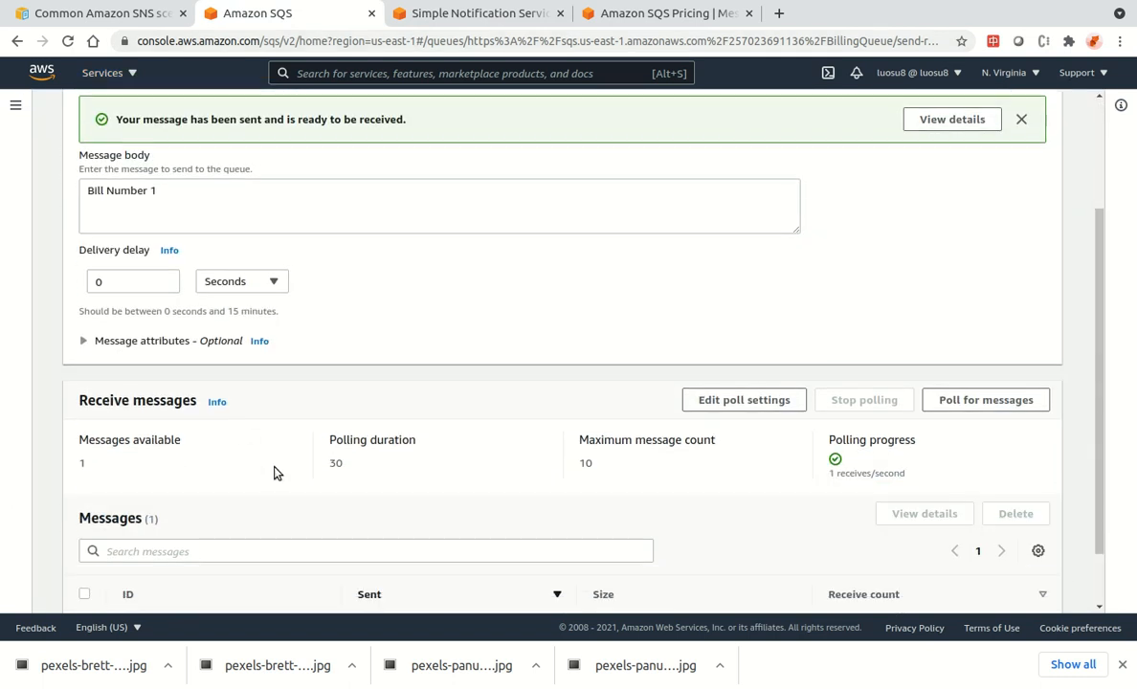
{"action": "scroll", "coordinate": [292, 421], "scroll_direction": "up", "scroll_amount": 3}
{"action": "left_click", "coordinate": [255, 117]}
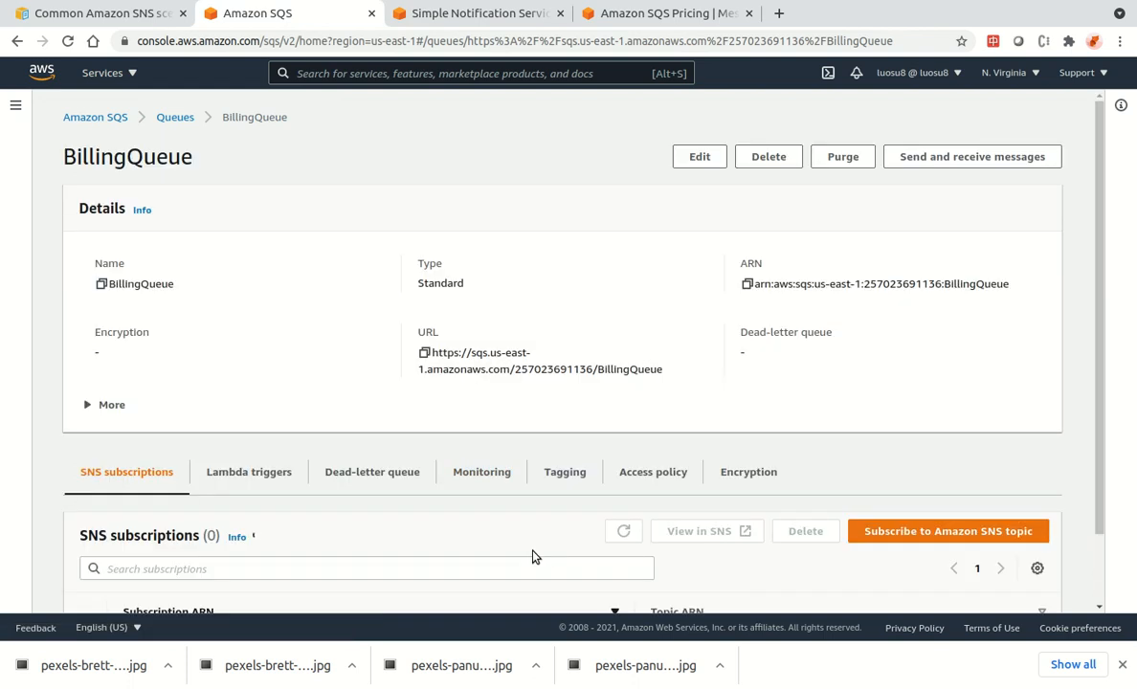
{"action": "scroll", "coordinate": [391, 540], "scroll_direction": "down", "scroll_amount": 2}
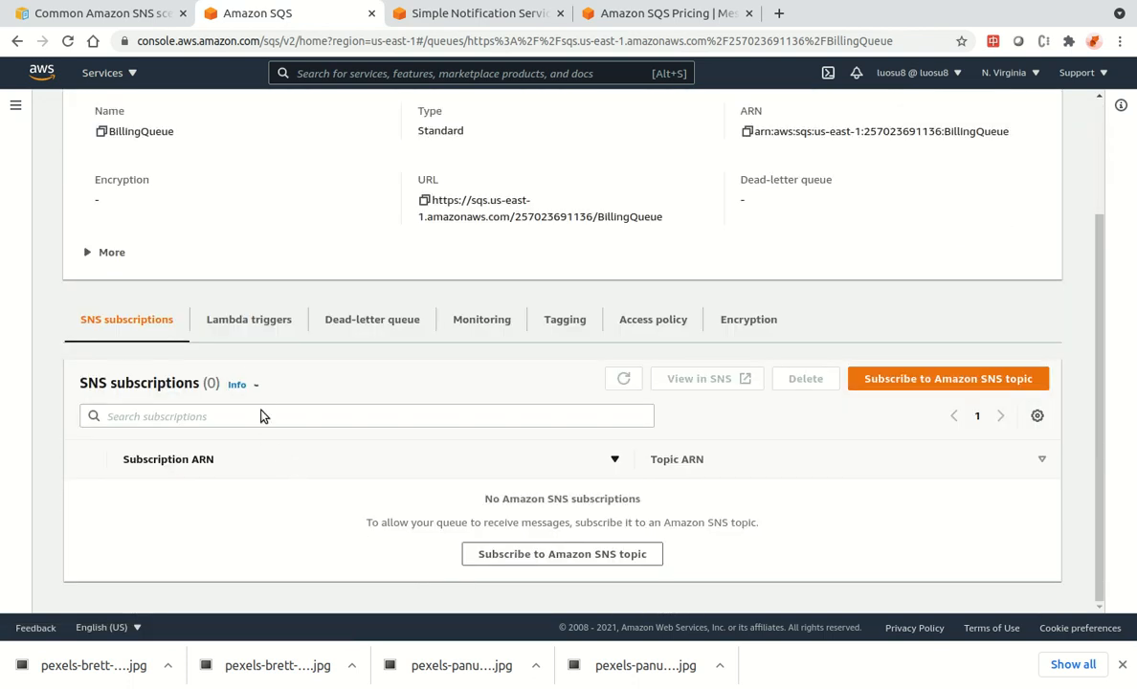
{"action": "left_click", "coordinate": [349, 423]}
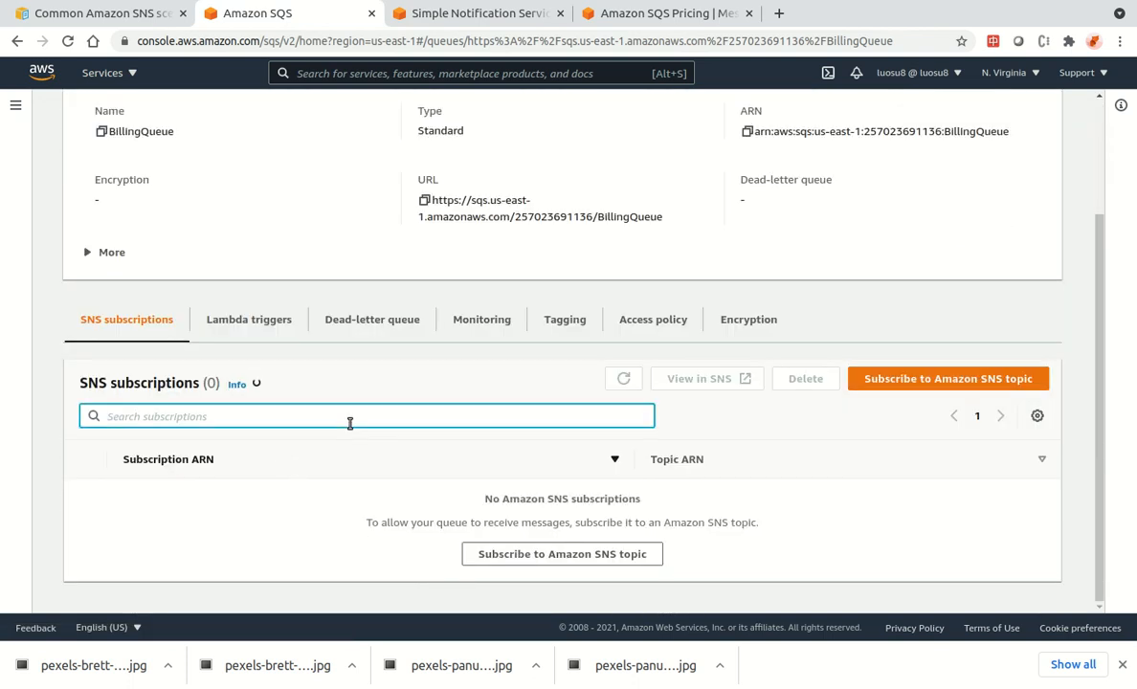
Subscribe BillingQueue to the existing SNS topic OrderTopic and save the subscription.
{"action": "left_click", "coordinate": [896, 383]}
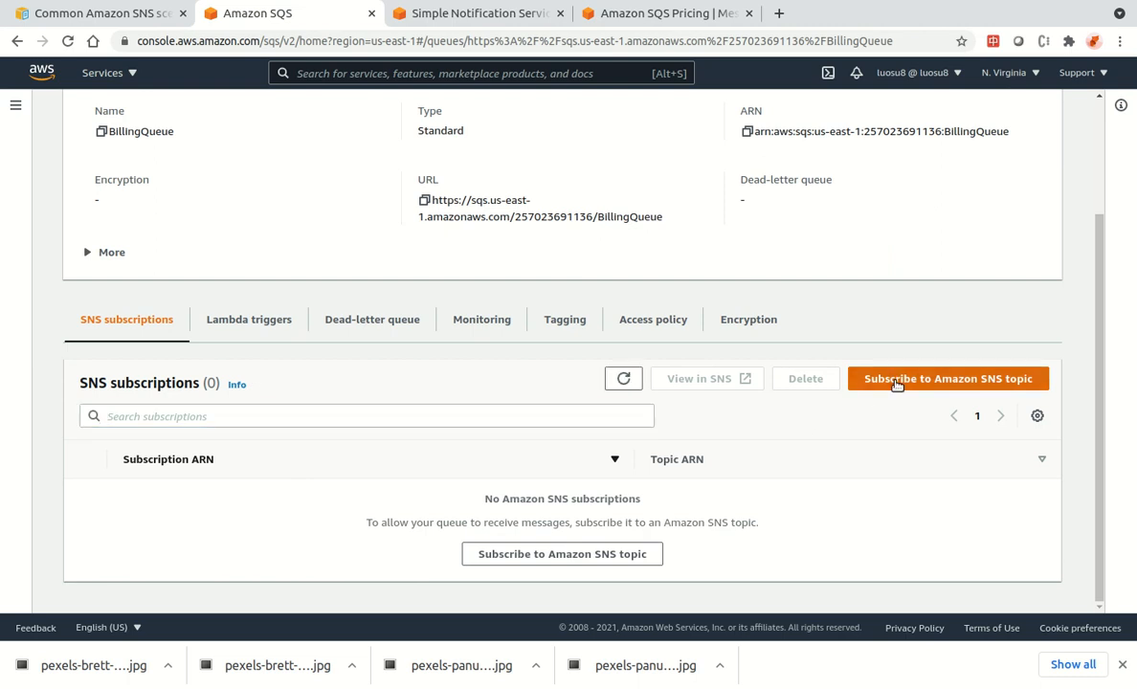
{"action": "left_click", "coordinate": [201, 300]}
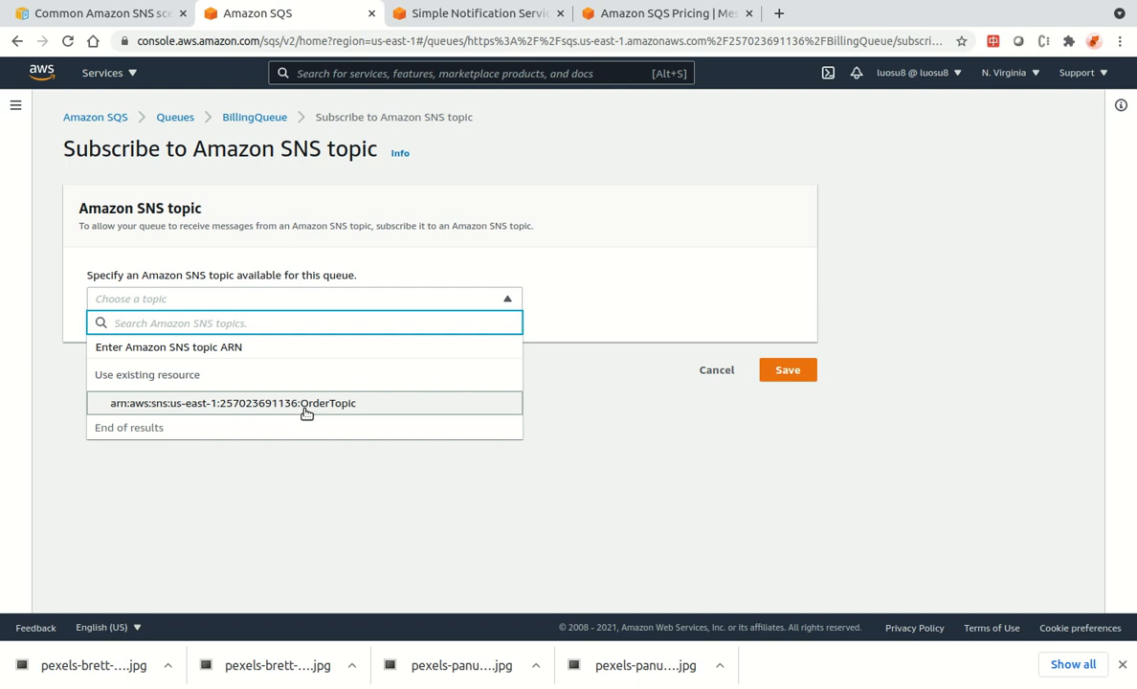
{"action": "left_click", "coordinate": [306, 407]}
{"action": "left_click", "coordinate": [789, 373]}
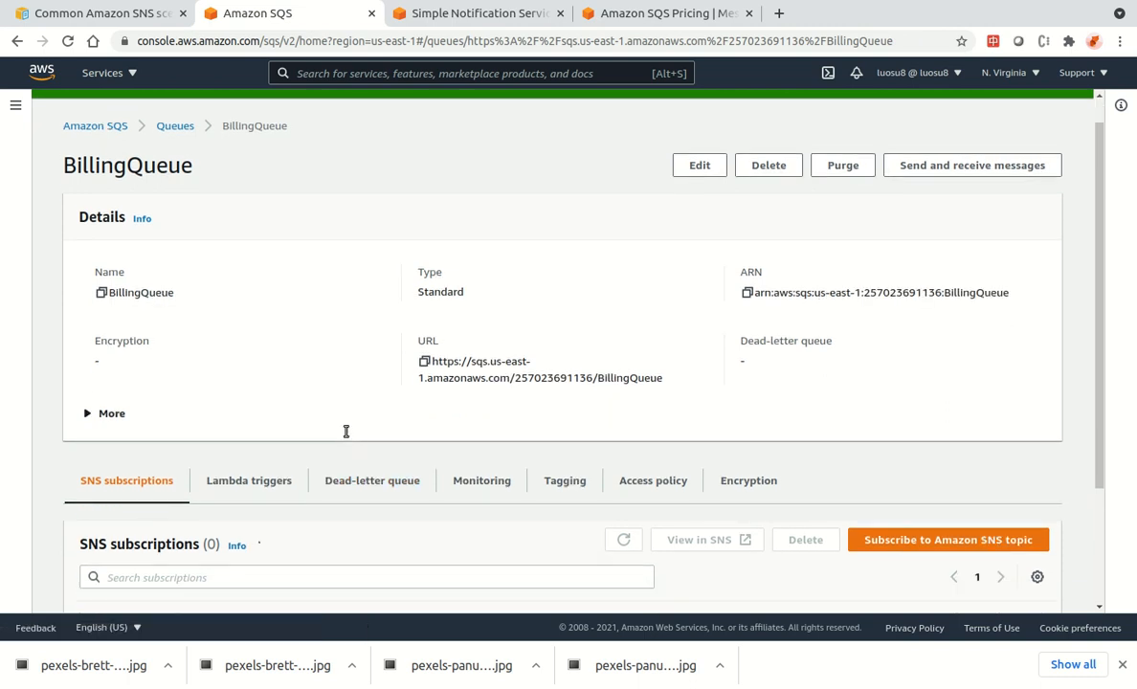
{"action": "scroll", "coordinate": [348, 438], "scroll_direction": "down", "scroll_amount": 3}
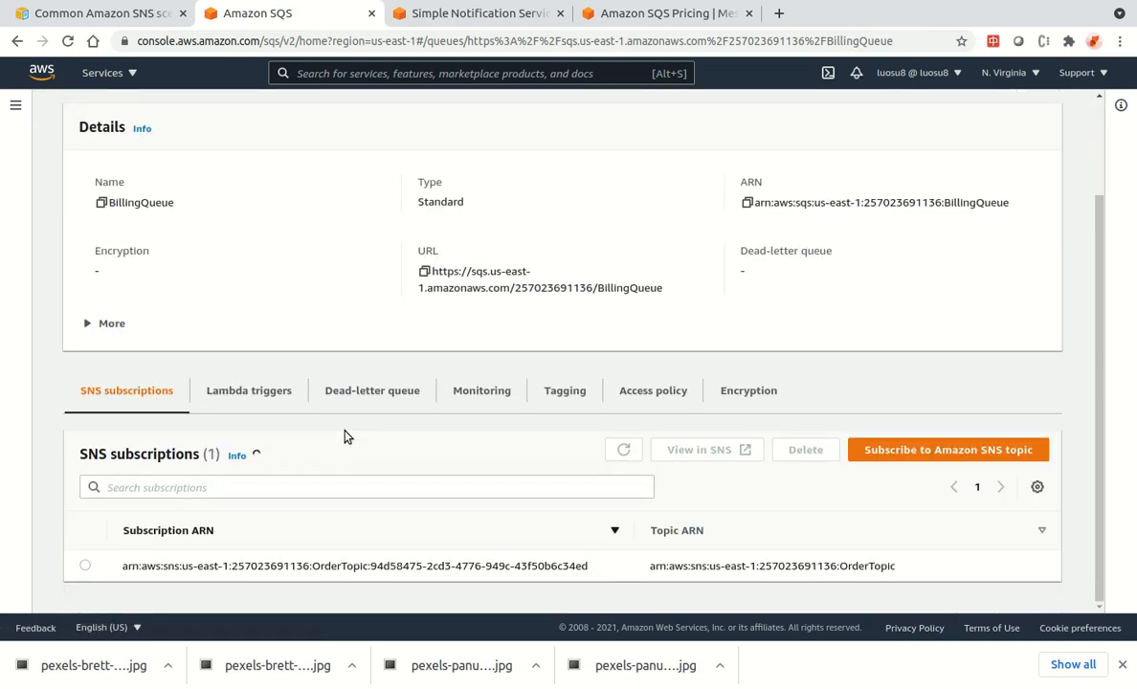
Switch to the Simple Notification Service browser tab and start publishing another message to OrderTopic, with an order number as the subject.
{"action": "left_click", "coordinate": [432, 23]}
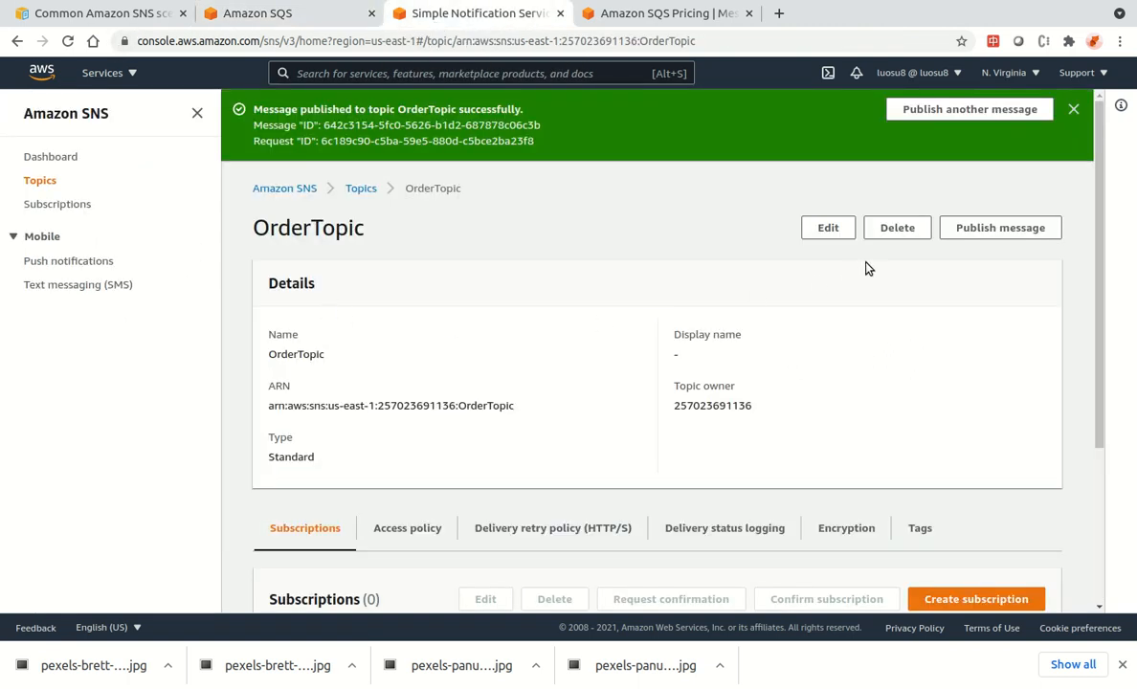
{"action": "left_click", "coordinate": [974, 230]}
{"action": "left_click", "coordinate": [252, 395]}
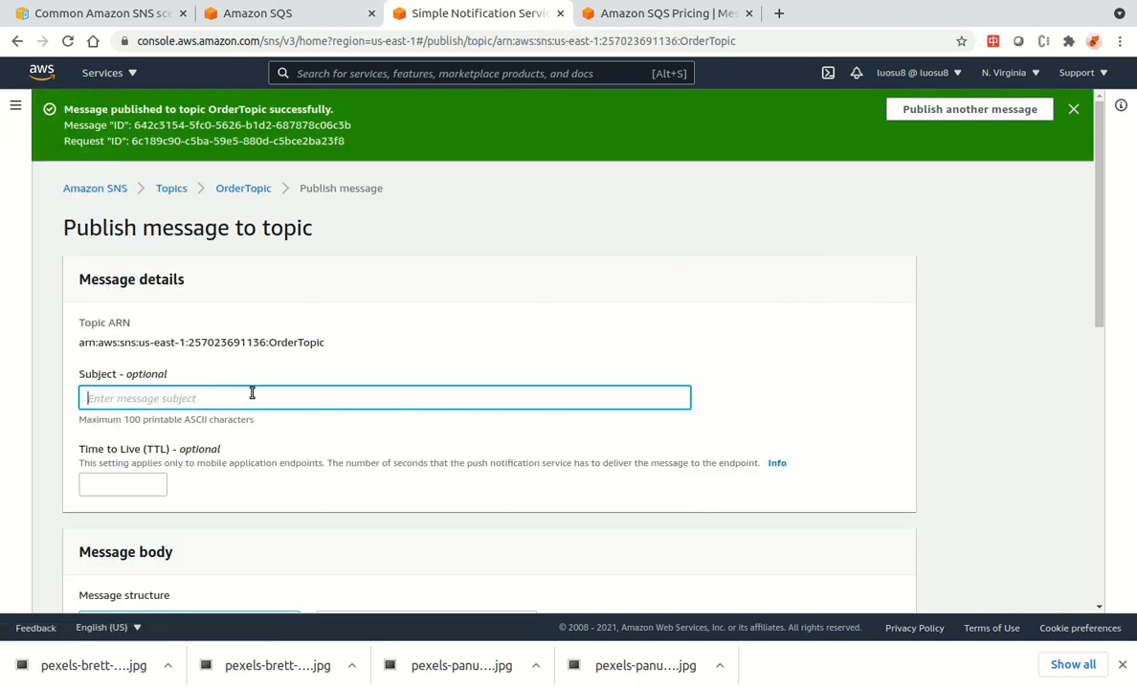
{"action": "type", "text": "Order Number 100"}
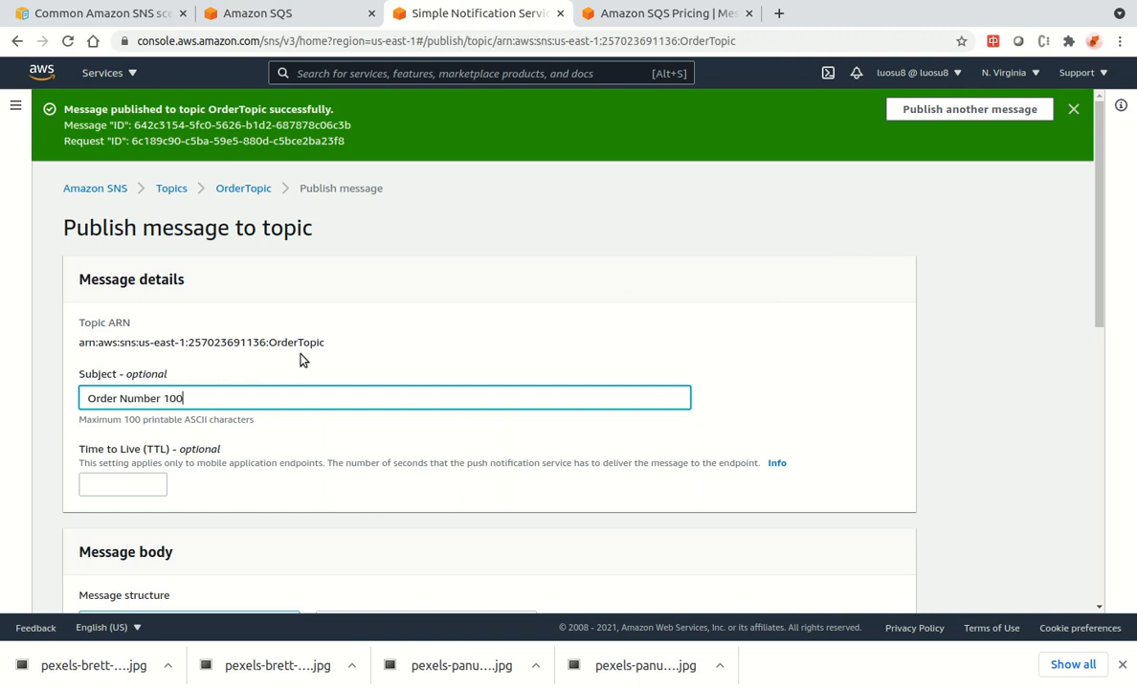
Enter "12 Eggs" as the raw message body and publish the message to OrderTopic.
{"action": "scroll", "coordinate": [325, 340], "scroll_direction": "down", "scroll_amount": 5}
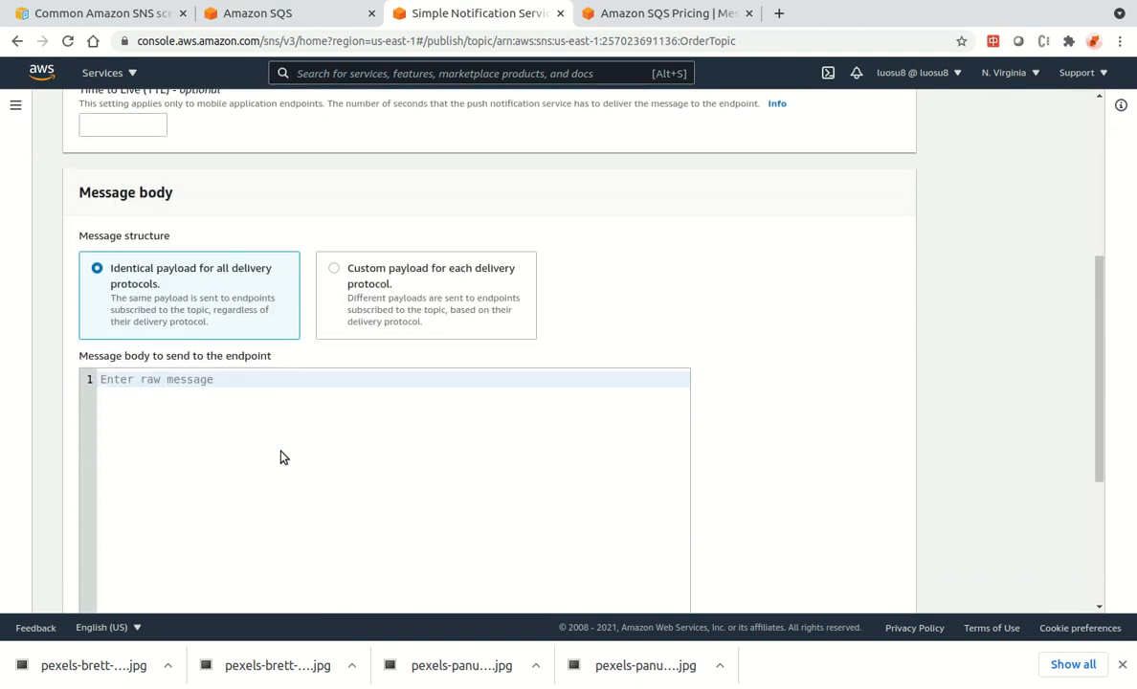
{"action": "left_click", "coordinate": [278, 388]}
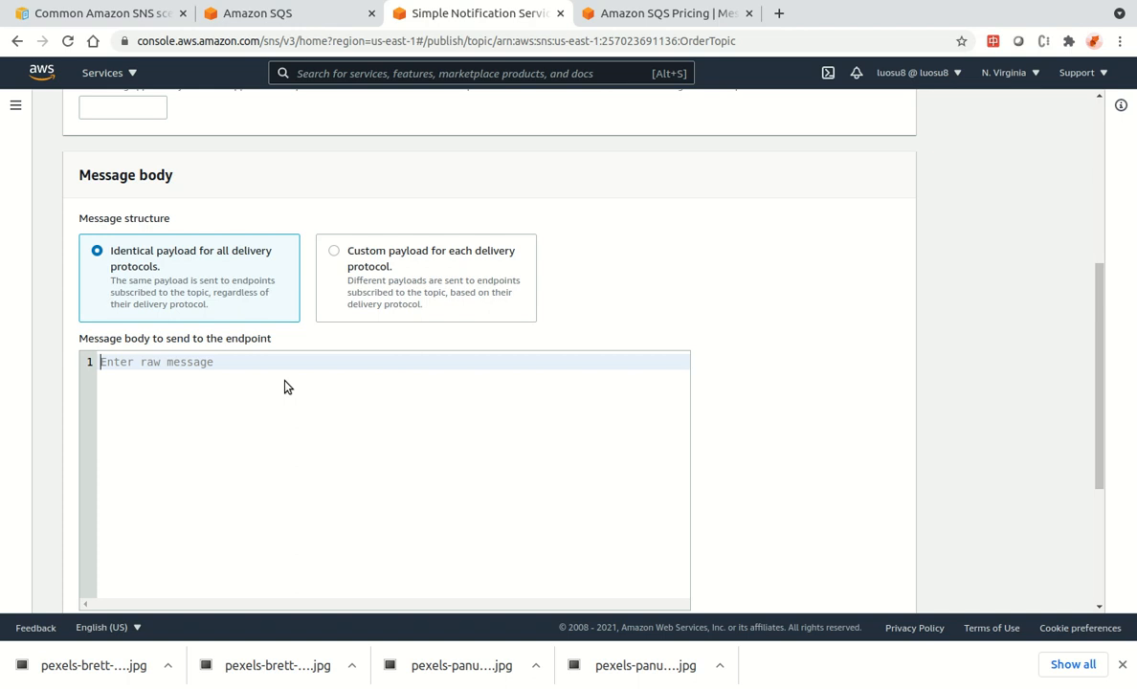
{"action": "type", "text": "12 Eggs"}
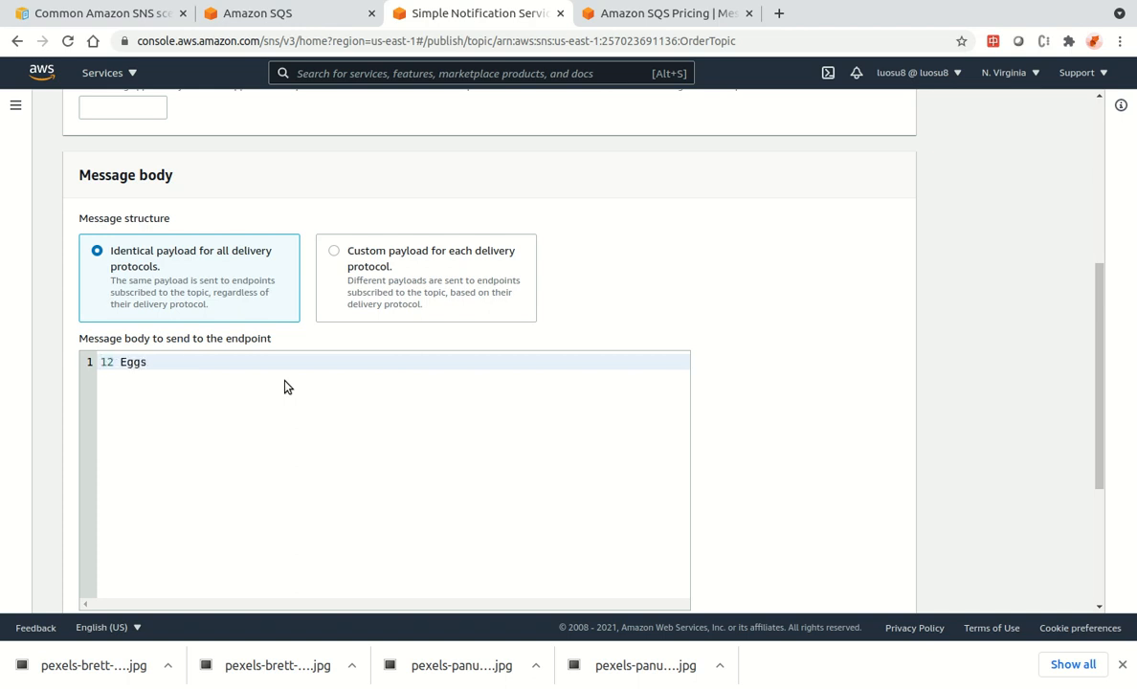
{"action": "scroll", "coordinate": [690, 287], "scroll_direction": "down", "scroll_amount": 3}
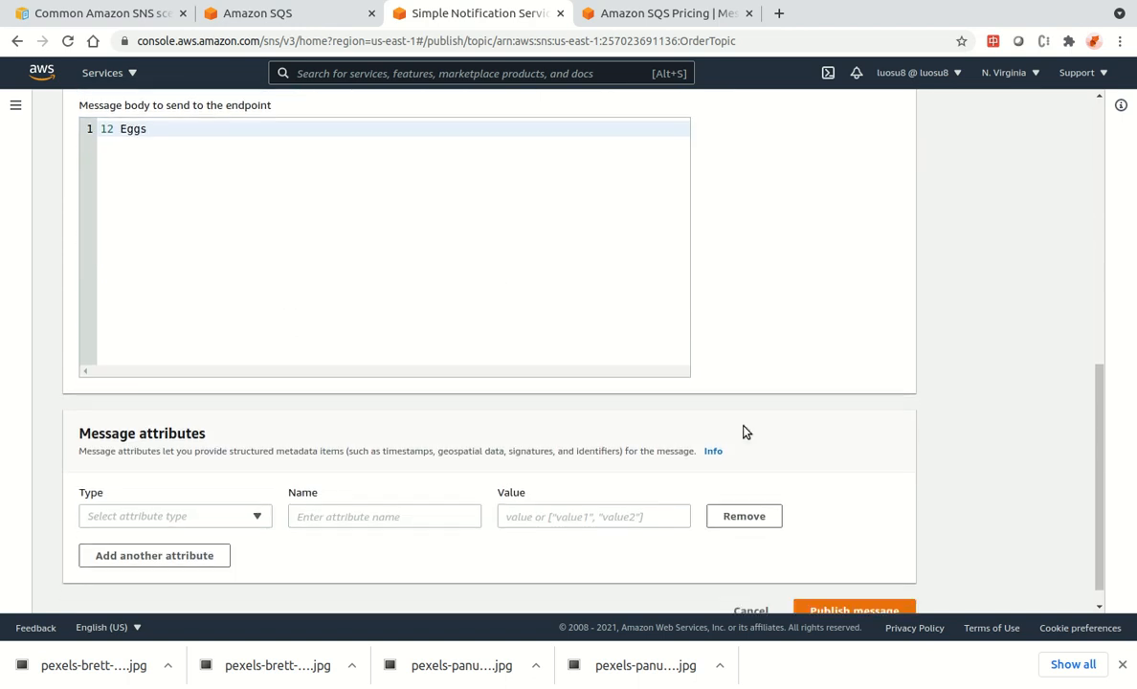
{"action": "left_click", "coordinate": [858, 595]}
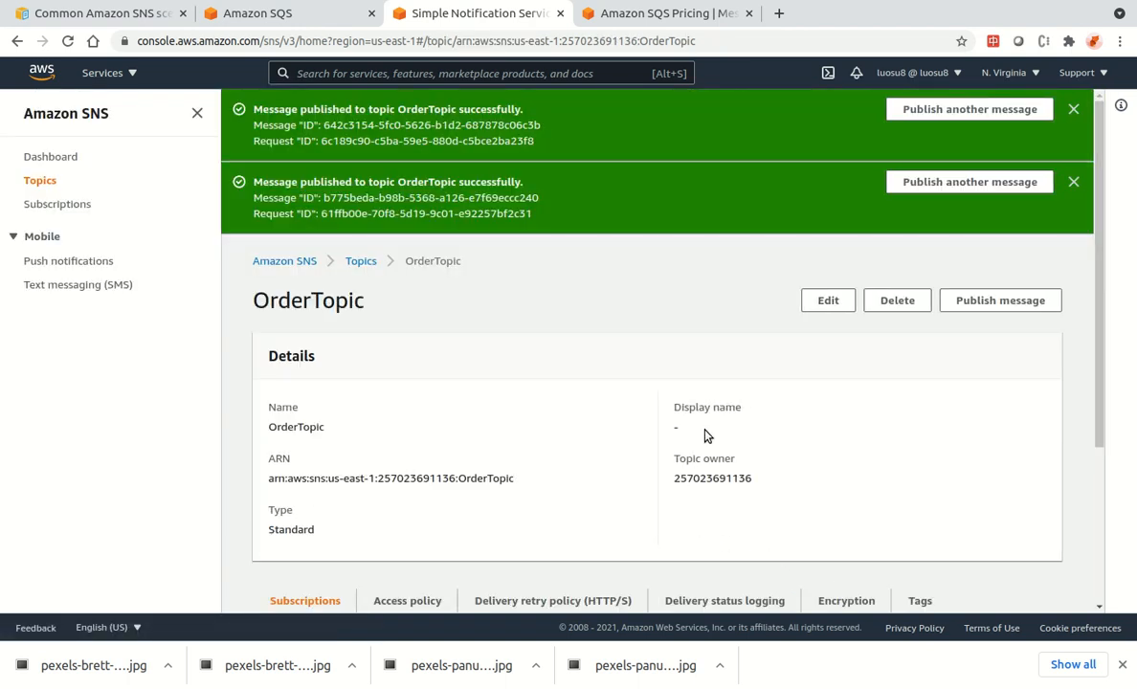
Return to BillingQueue in the Amazon SQS browser tab and poll the queue for messages.
{"action": "scroll", "coordinate": [685, 436], "scroll_direction": "down", "scroll_amount": 2}
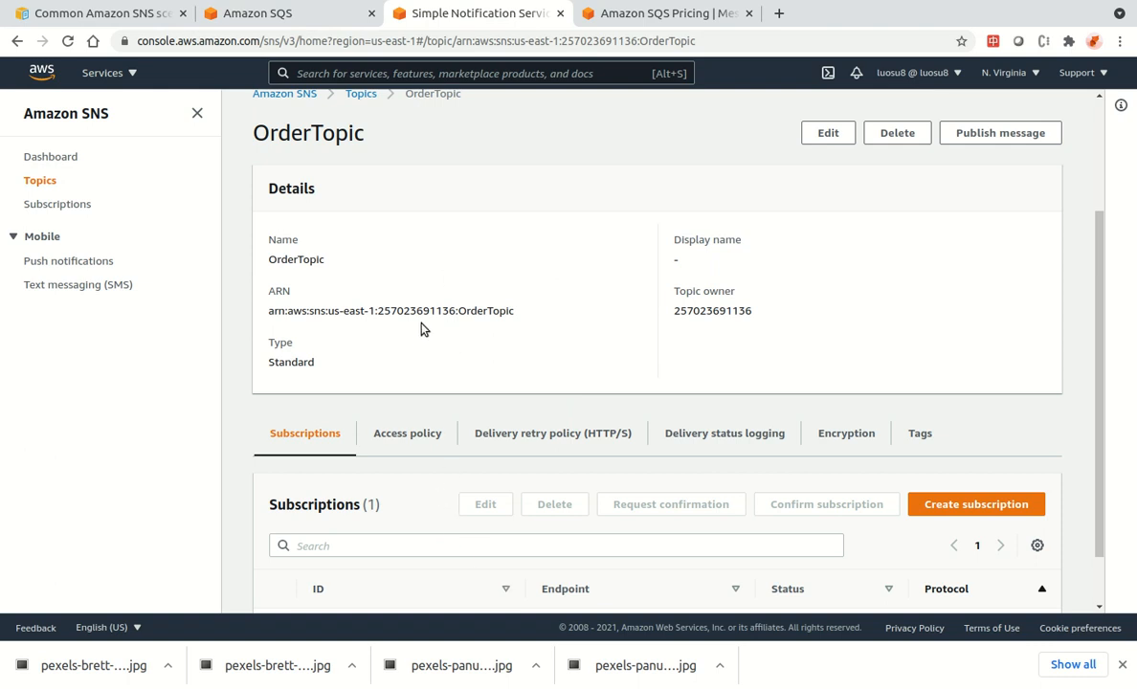
{"action": "left_click", "coordinate": [280, 19]}
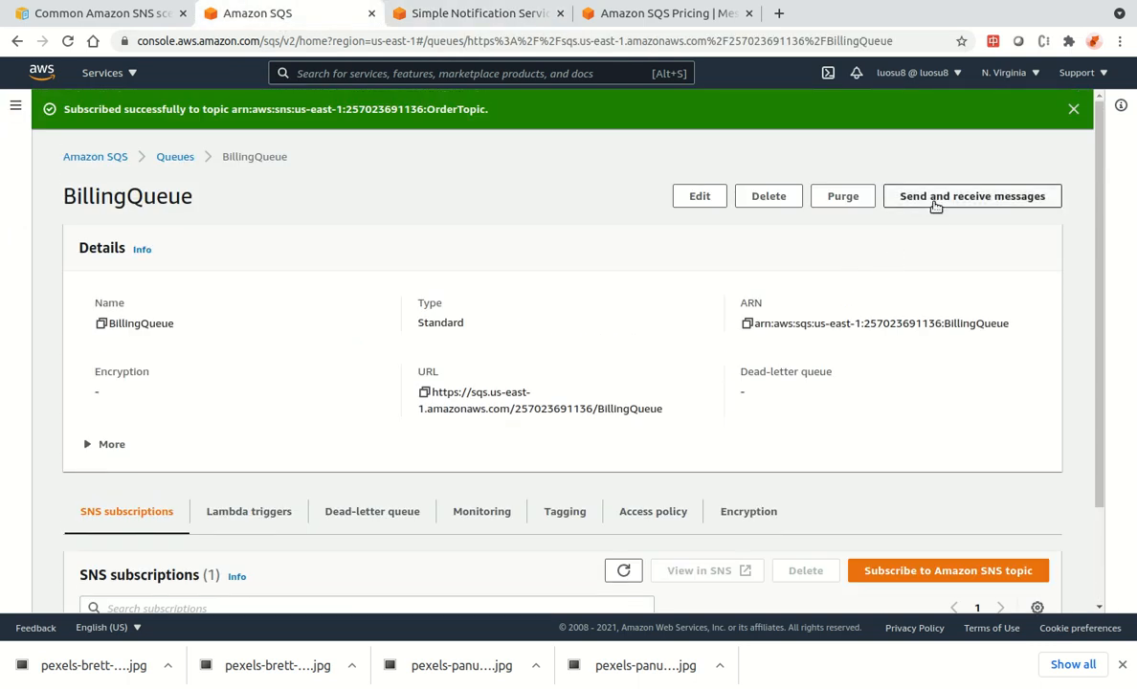
{"action": "left_click", "coordinate": [936, 203]}
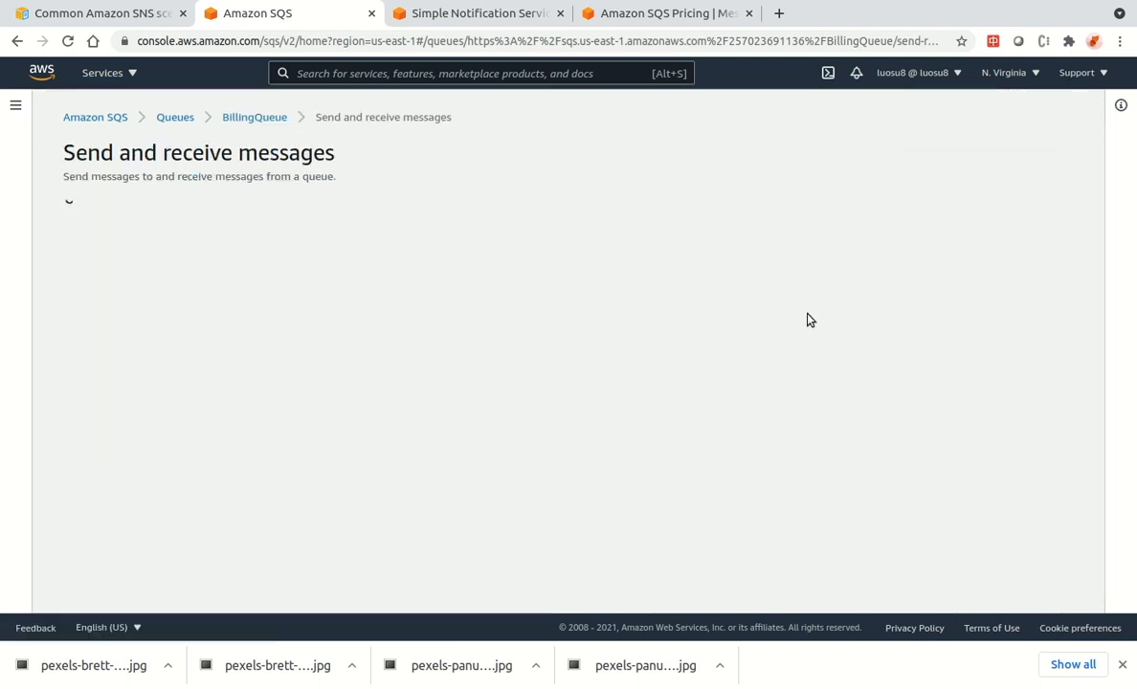
{"action": "scroll", "coordinate": [622, 414], "scroll_direction": "down", "scroll_amount": 3}
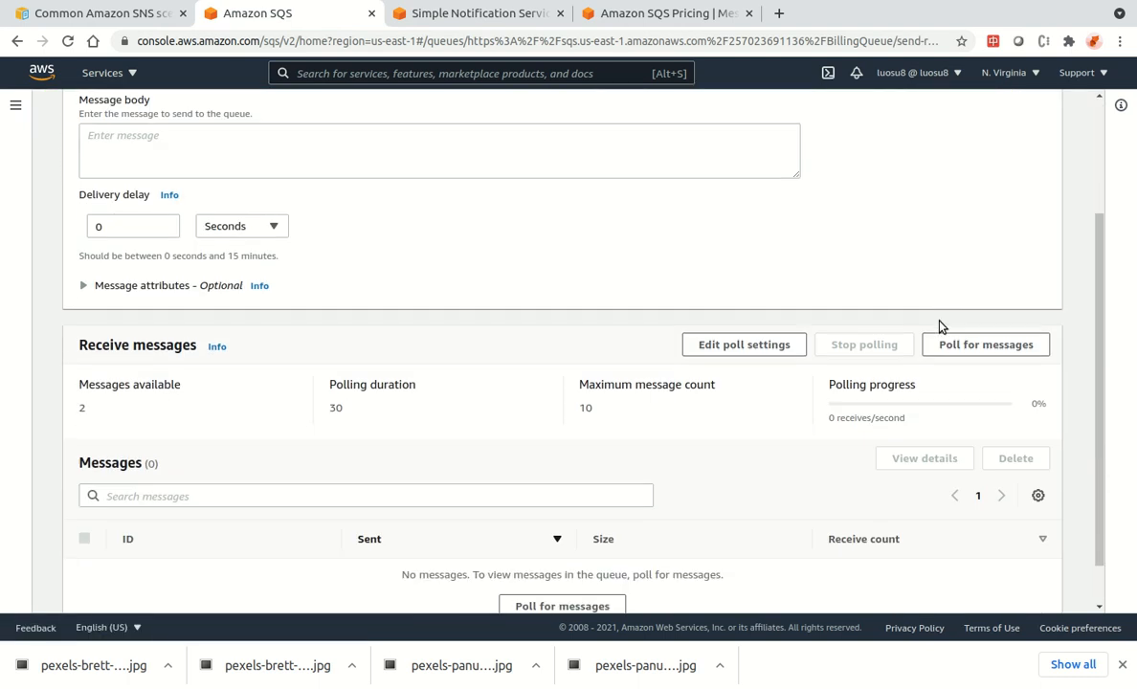
{"action": "left_click", "coordinate": [978, 349]}
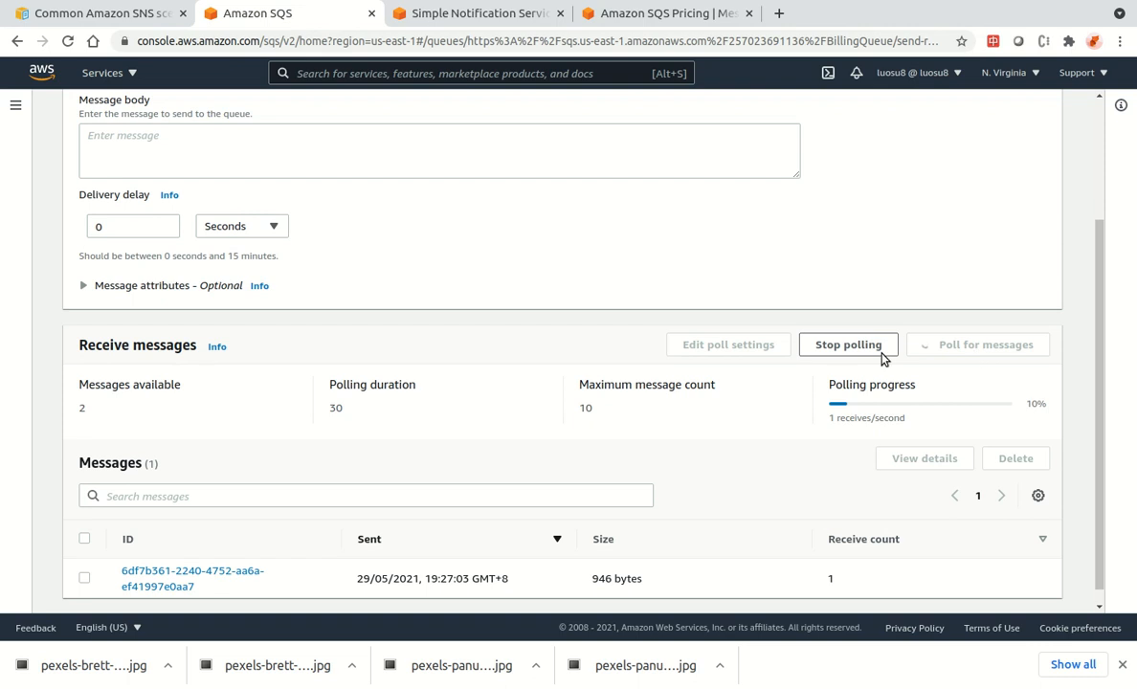
{"action": "scroll", "coordinate": [393, 455], "scroll_direction": "down", "scroll_amount": 1}
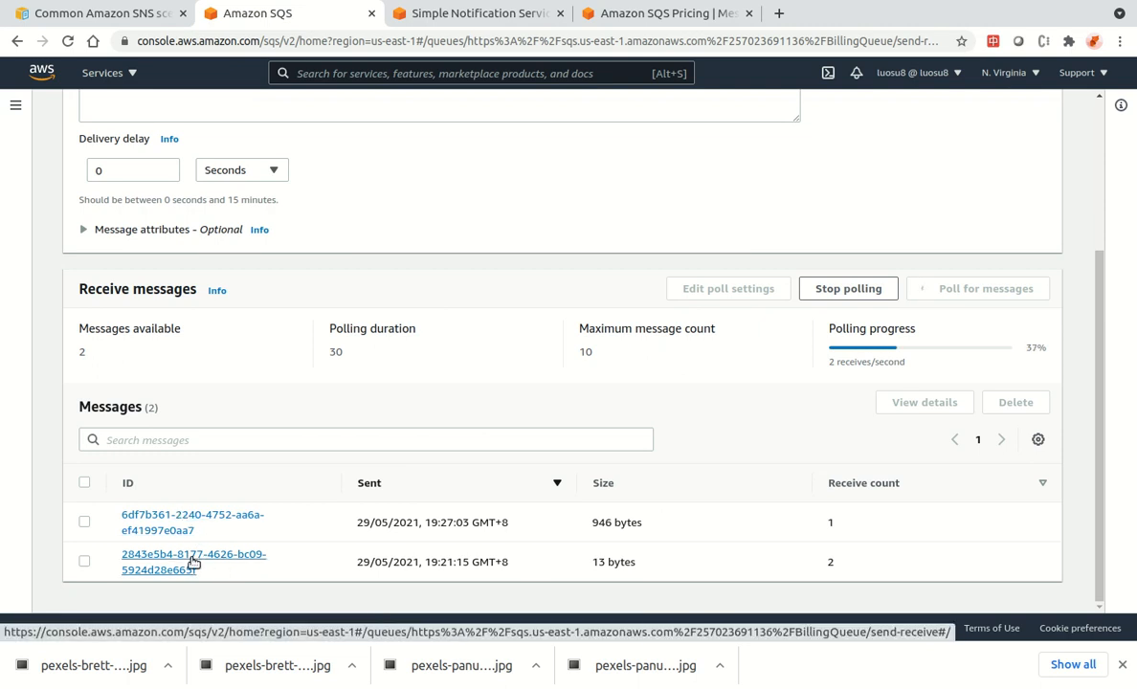
Read the bodies of both received messages, highlighting the subject and message text in the notification from OrderTopic.
{"action": "left_click", "coordinate": [191, 562]}
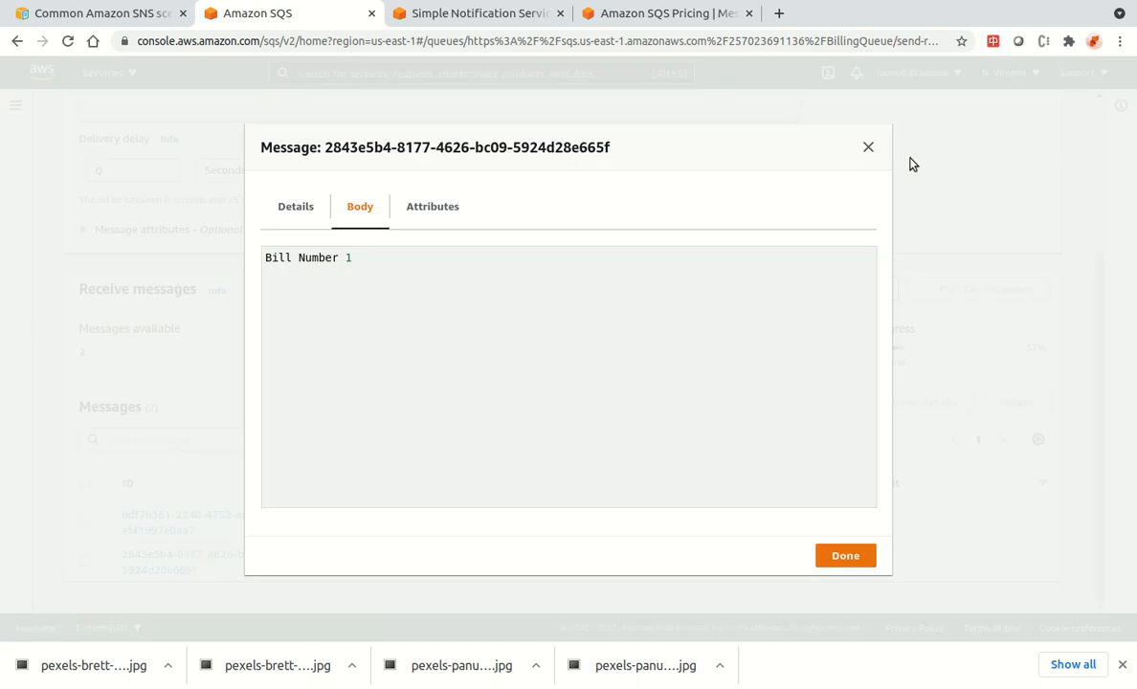
{"action": "left_click", "coordinate": [870, 148]}
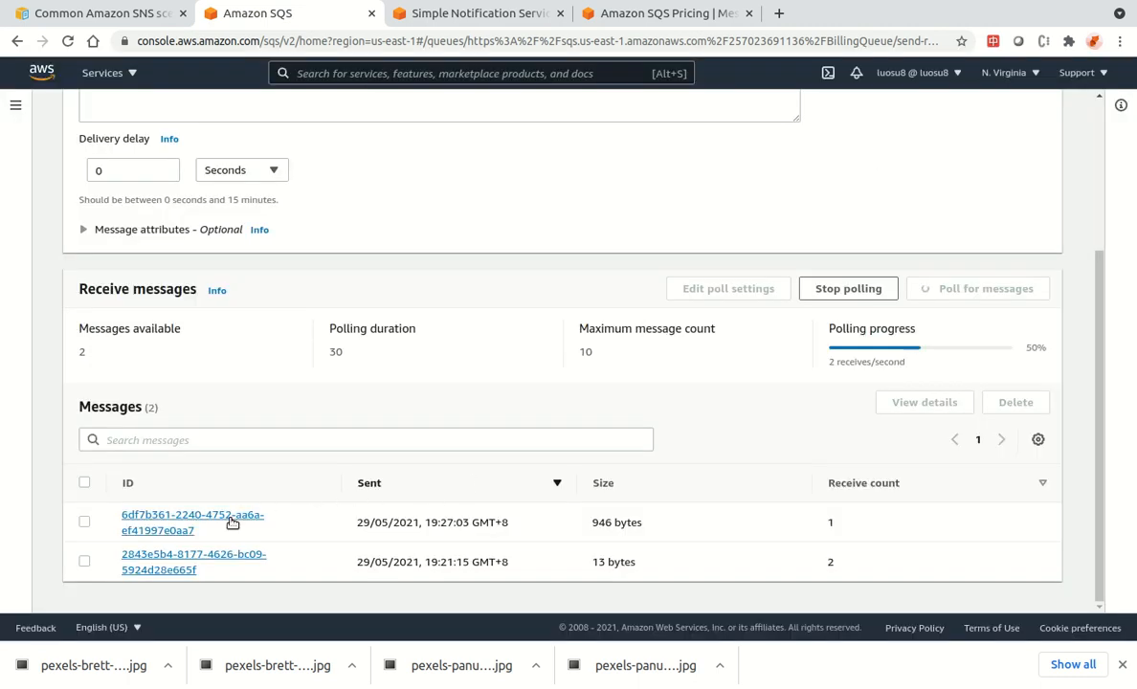
{"action": "left_click", "coordinate": [195, 522]}
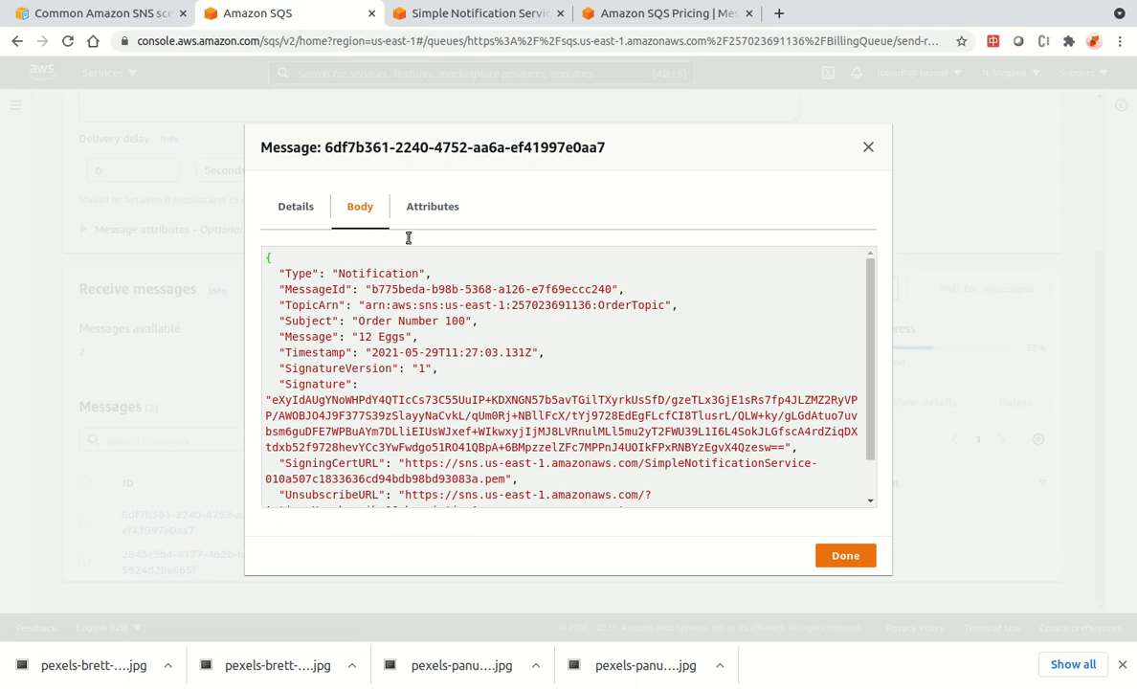
{"action": "left_click_drag", "start_coordinate": [870, 335], "coordinate": [869, 339]}
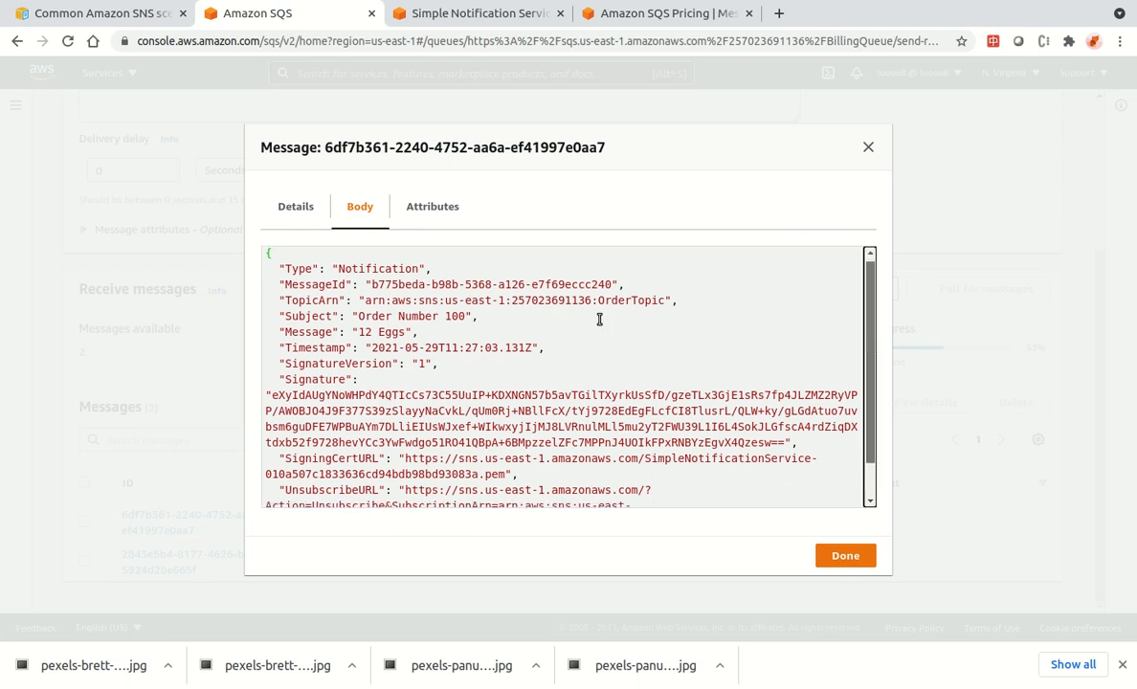
{"action": "scroll", "coordinate": [809, 297], "scroll_direction": "up", "scroll_amount": 1}
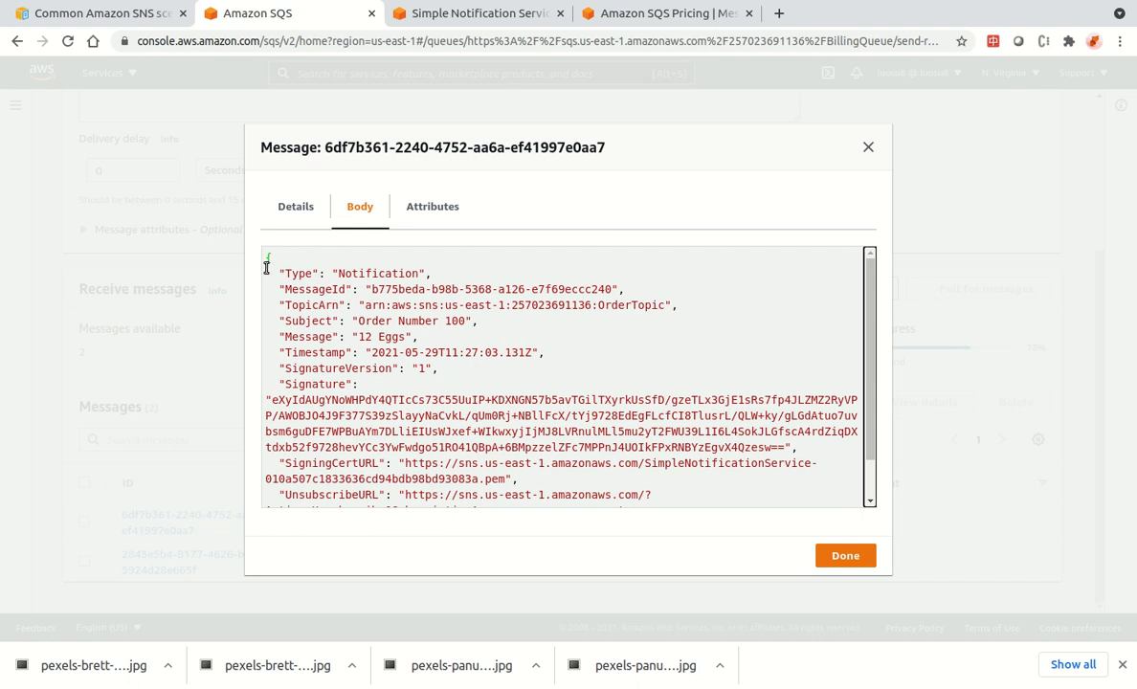
{"action": "left_click_drag", "start_coordinate": [268, 288], "coordinate": [321, 294]}
{"action": "left_click", "coordinate": [371, 319]}
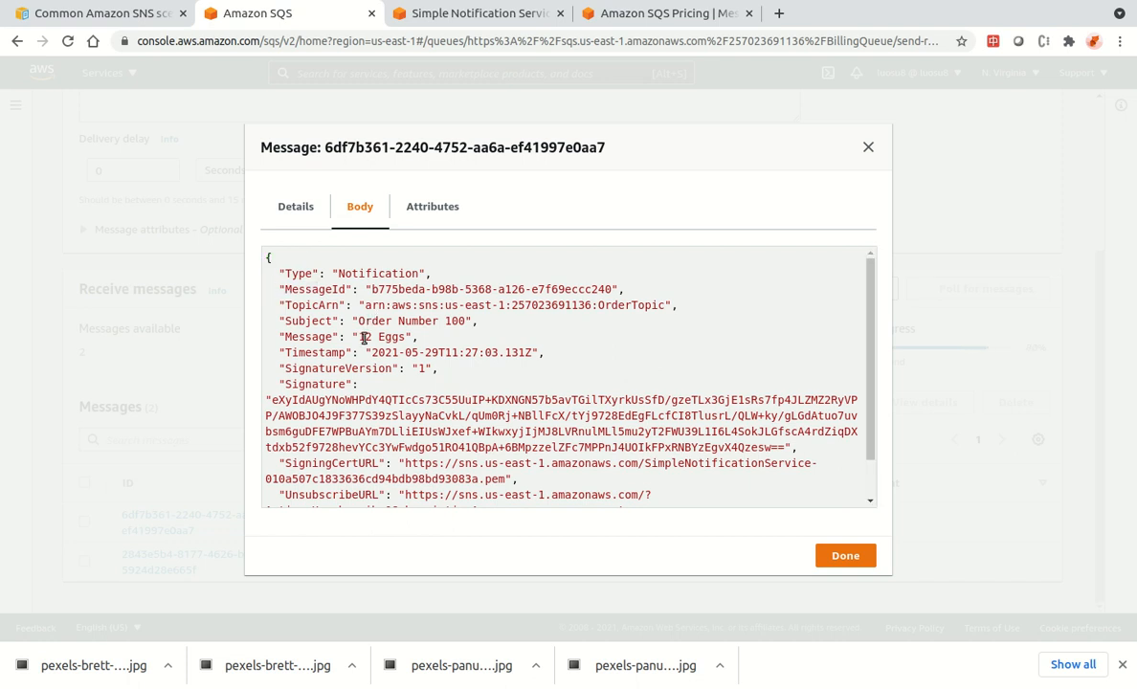
{"action": "left_click_drag", "start_coordinate": [361, 321], "coordinate": [464, 322]}
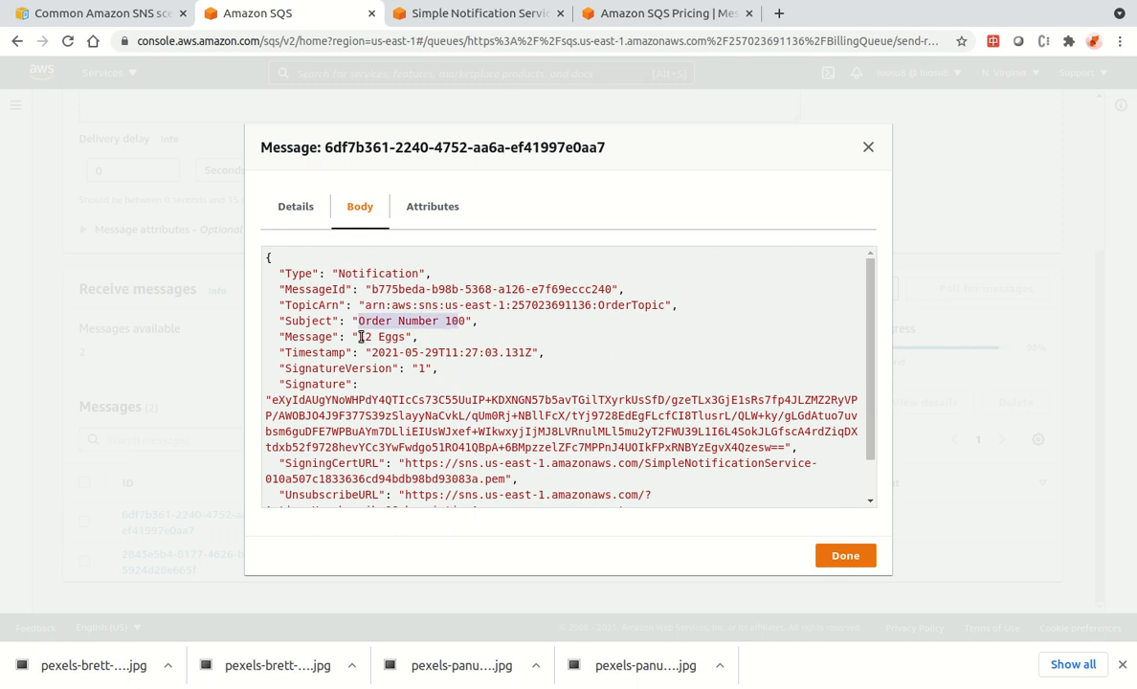
{"action": "left_click_drag", "start_coordinate": [358, 337], "coordinate": [405, 343]}
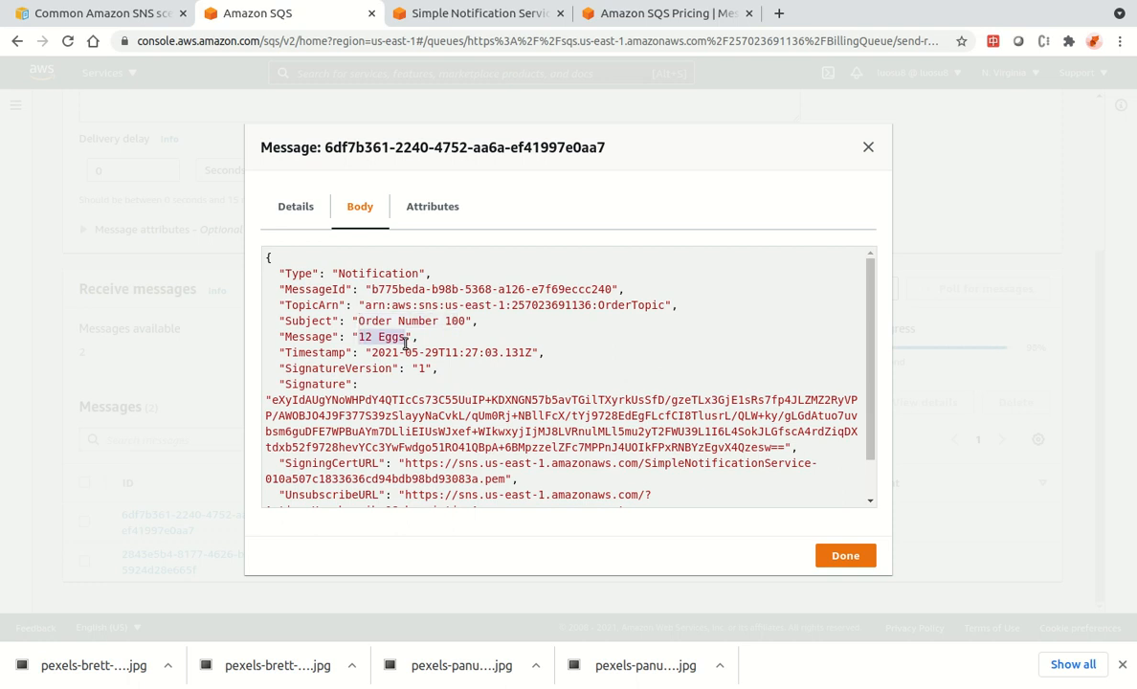
{"action": "left_click", "coordinate": [861, 559]}
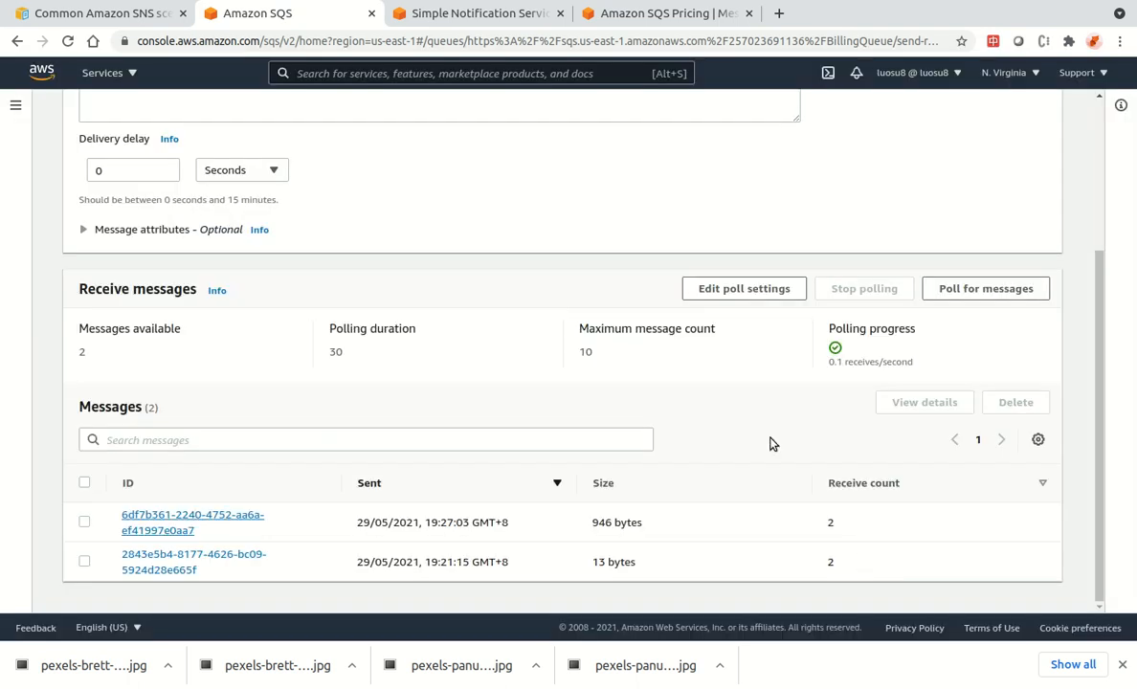
Check OrderTopic's subscriptions in the SNS browser tab, then return to BillingQueue's send and receive page in SQS.
{"action": "left_click", "coordinate": [420, 26]}
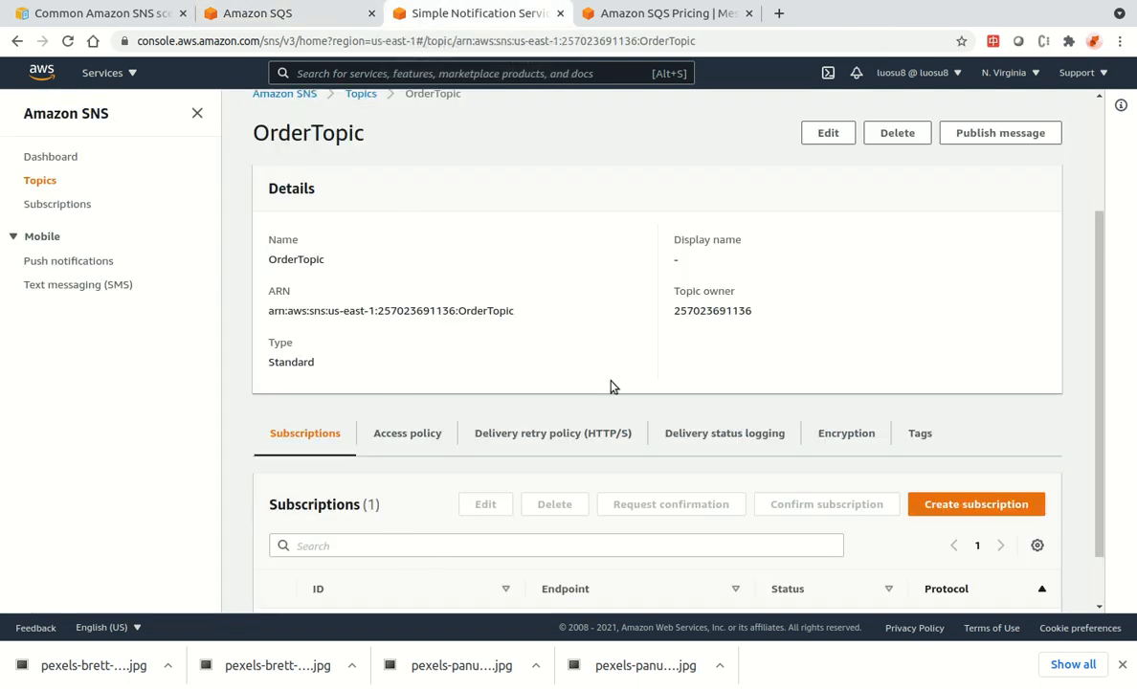
{"action": "scroll", "coordinate": [620, 397], "scroll_direction": "down", "scroll_amount": 2}
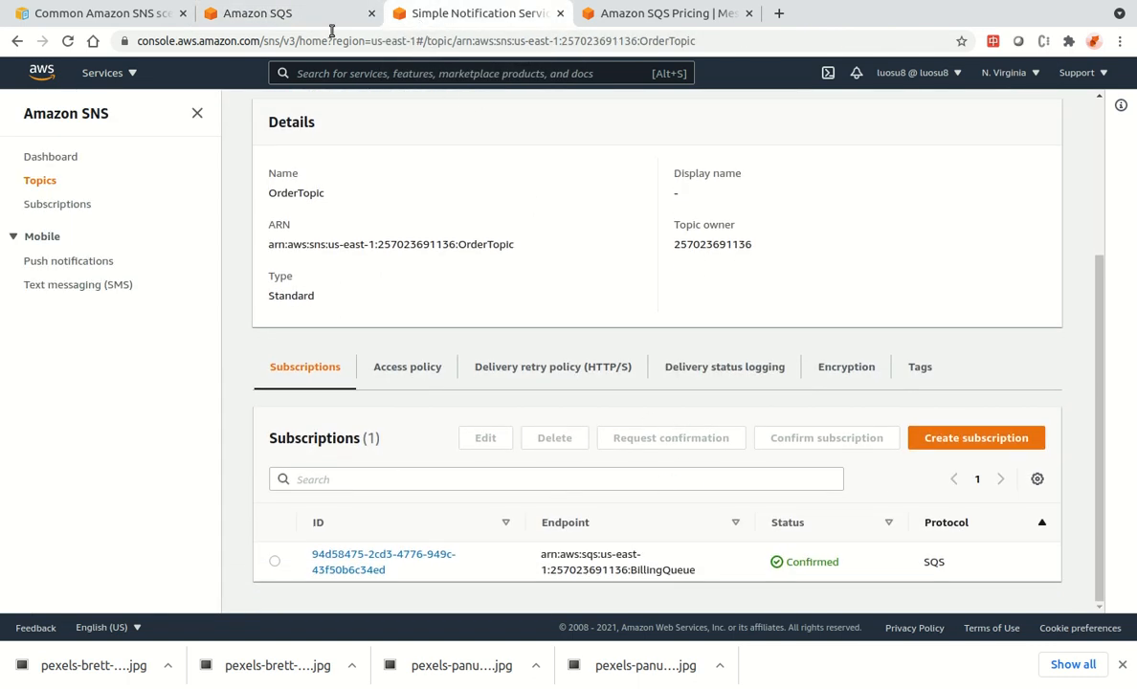
{"action": "left_click", "coordinate": [308, 21]}
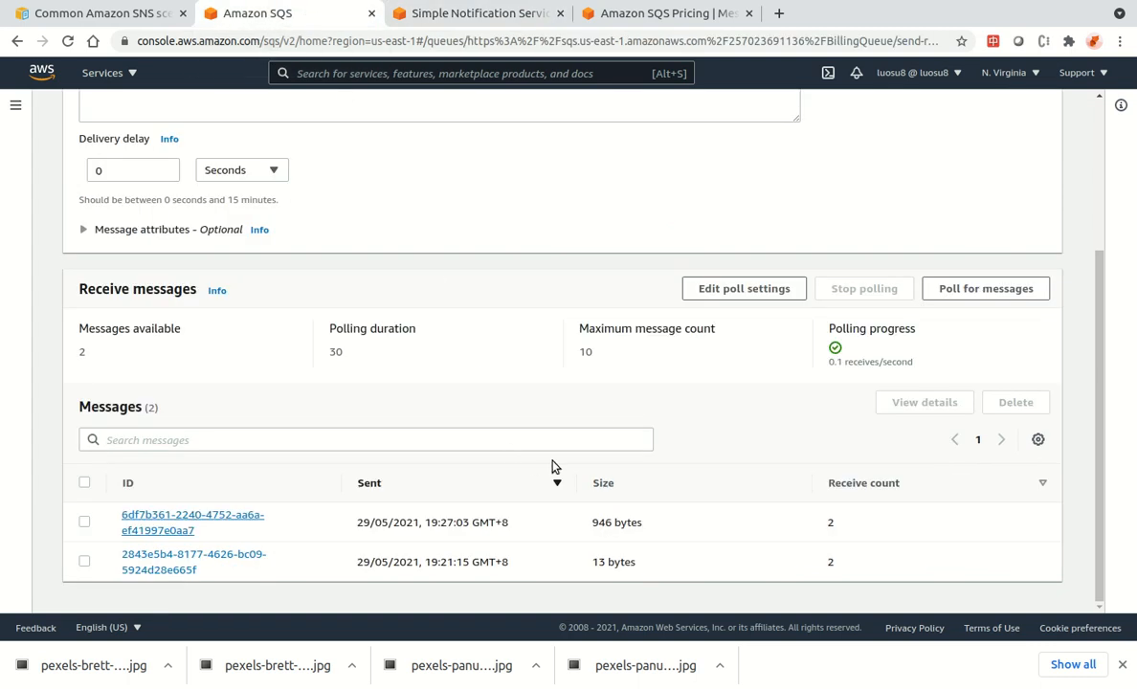
{"action": "scroll", "coordinate": [333, 145], "scroll_direction": "up", "scroll_amount": 3}
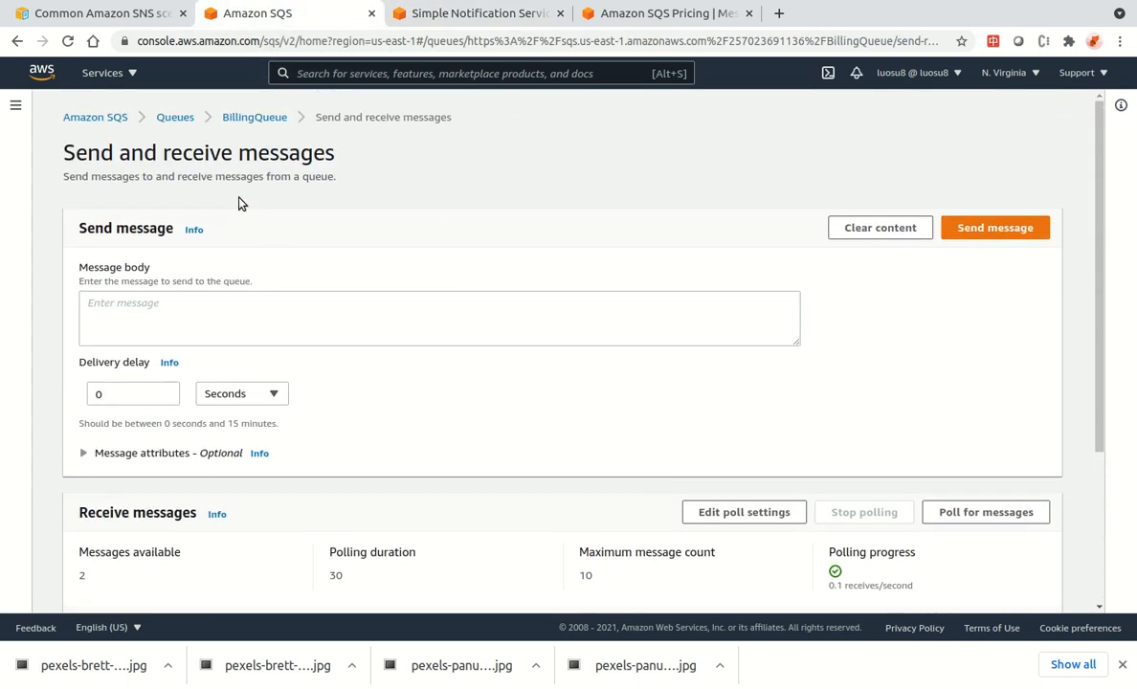
Return to the list of SQS queues and refresh it.
{"action": "left_click", "coordinate": [187, 118]}
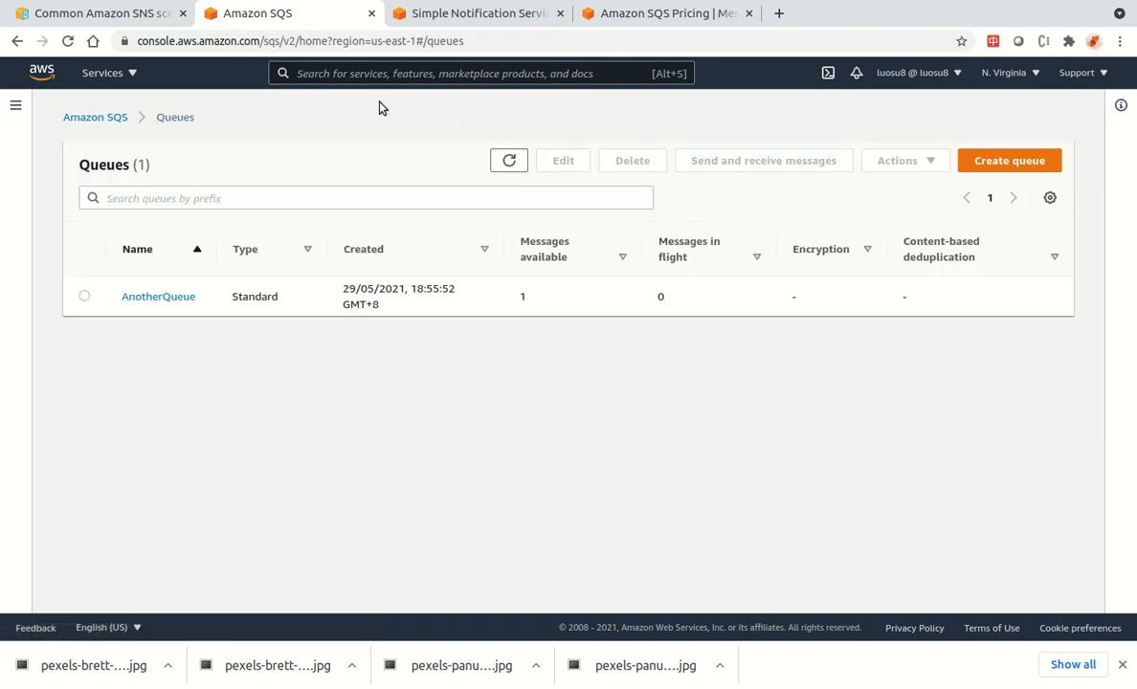
{"action": "left_click", "coordinate": [151, 301]}
{"action": "left_click", "coordinate": [167, 119]}
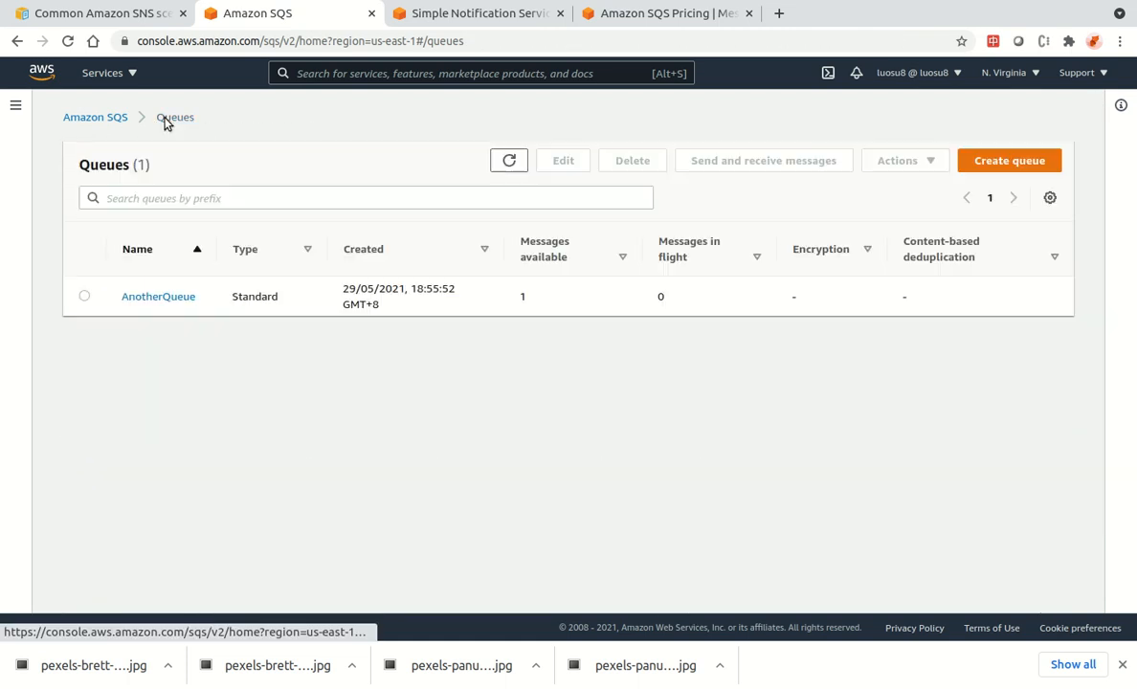
{"action": "left_click", "coordinate": [513, 163]}
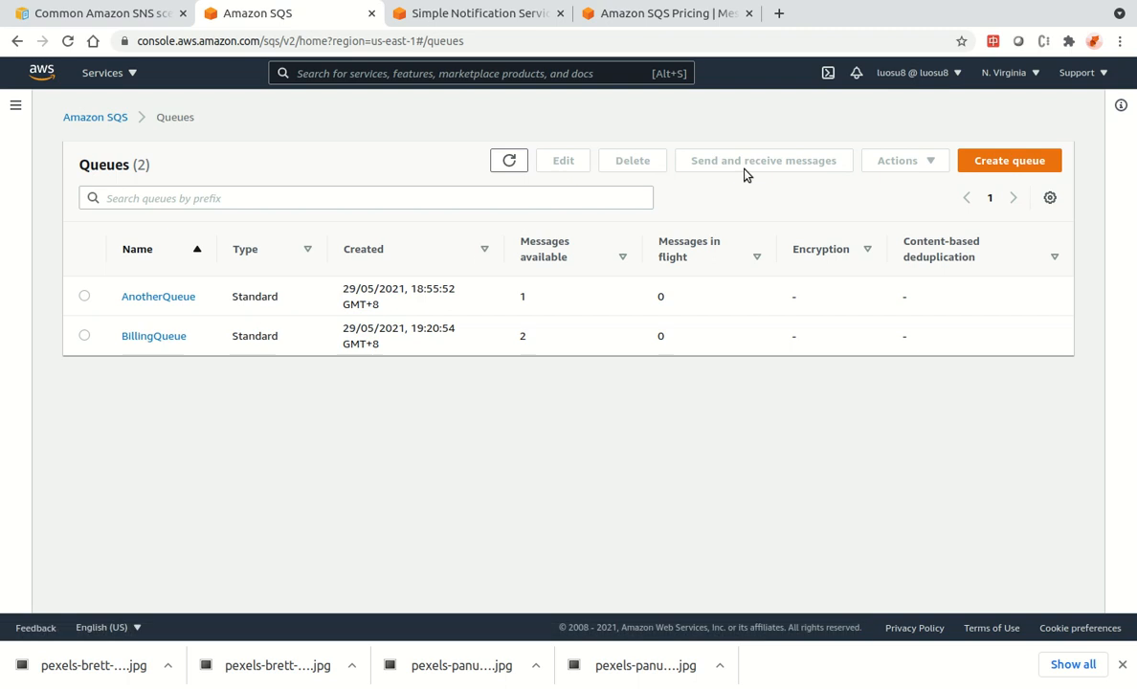
Create a standard queue named DispatchQueue, keeping the default configuration and basic access policy.
{"action": "left_click", "coordinate": [1032, 169]}
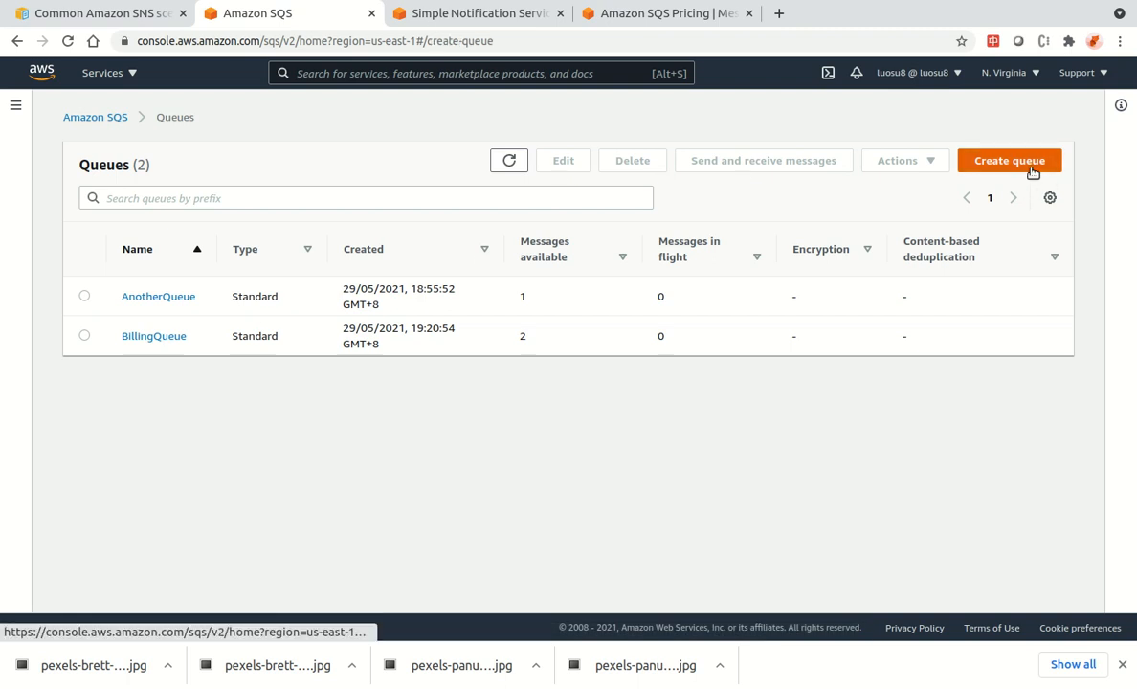
{"action": "left_click", "coordinate": [251, 490]}
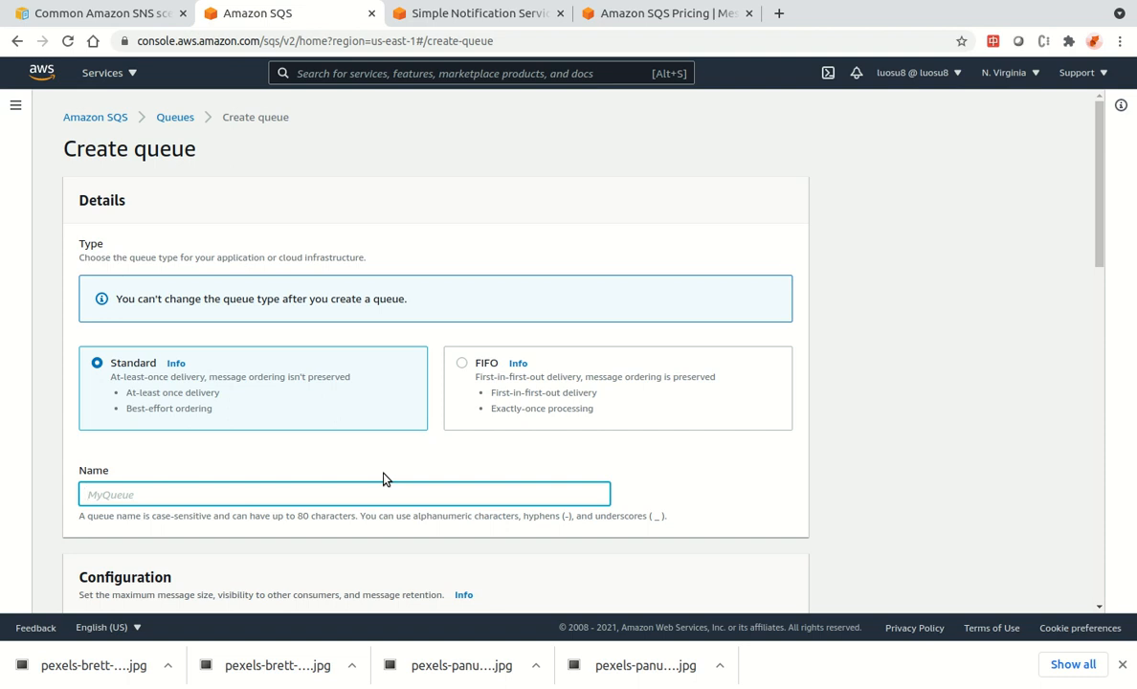
{"action": "type", "text": "DispatchQueue"}
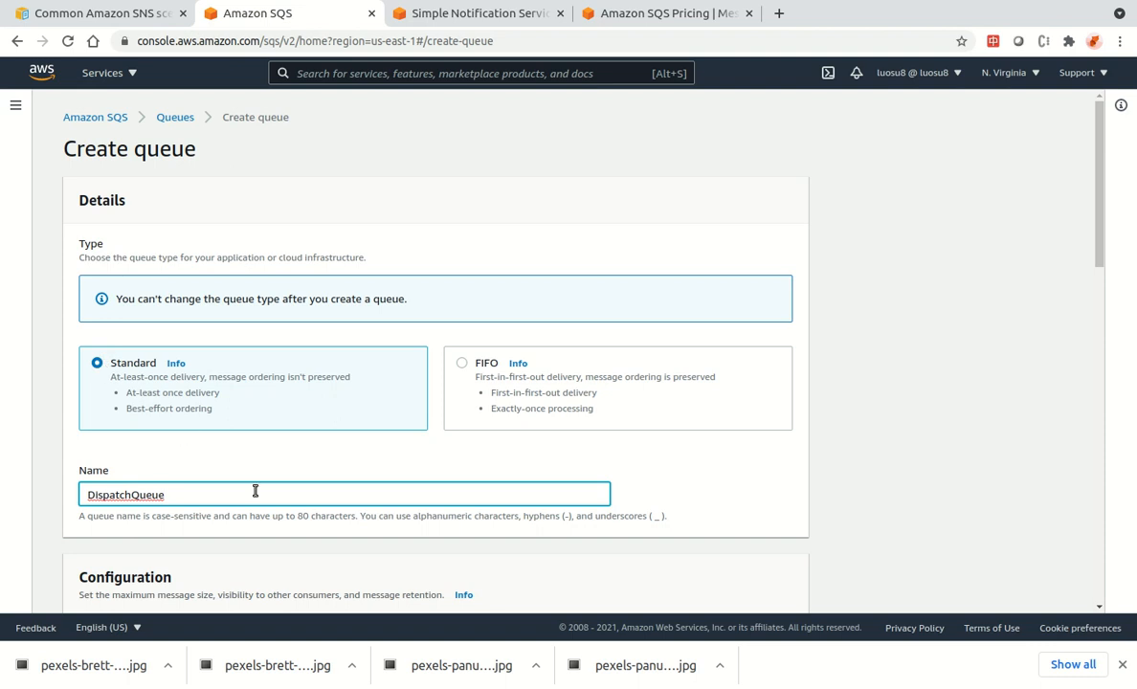
{"action": "scroll", "coordinate": [257, 492], "scroll_direction": "down", "scroll_amount": 4}
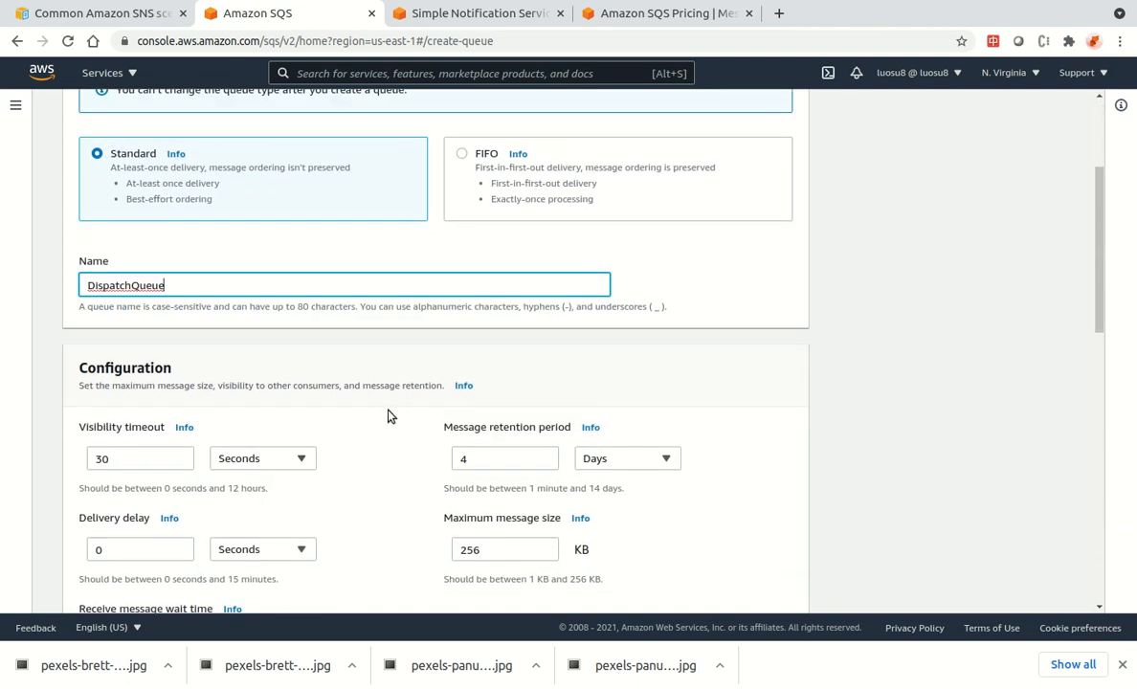
{"action": "scroll", "coordinate": [378, 363], "scroll_direction": "down", "scroll_amount": 5}
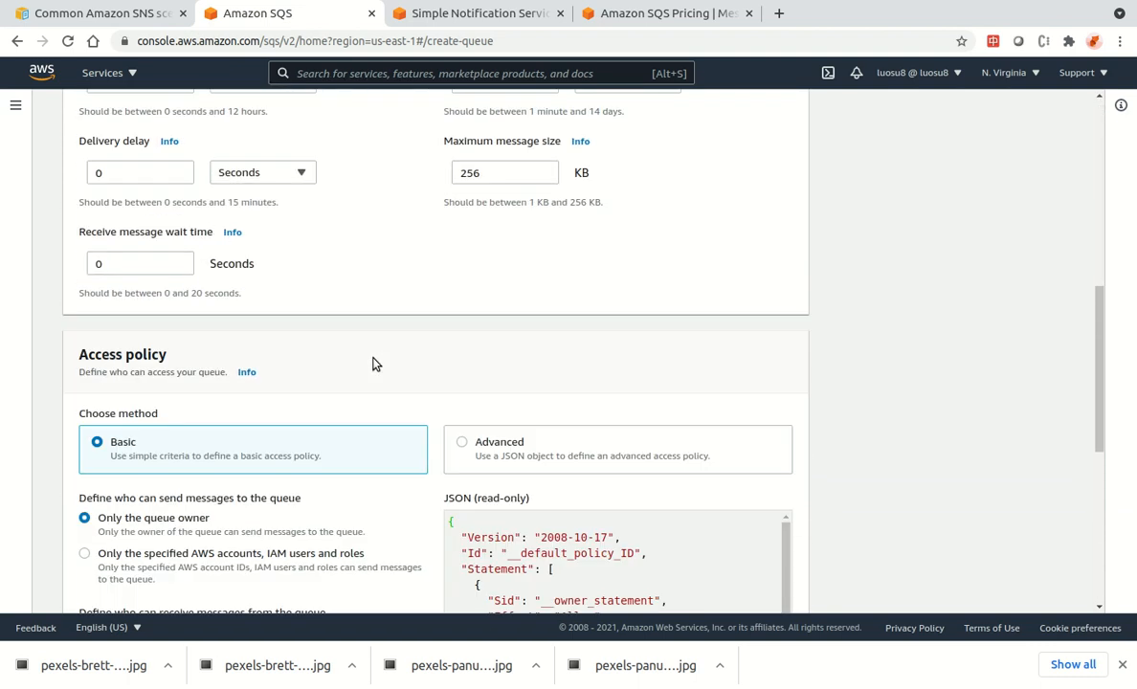
{"action": "scroll", "coordinate": [234, 421], "scroll_direction": "down", "scroll_amount": 2}
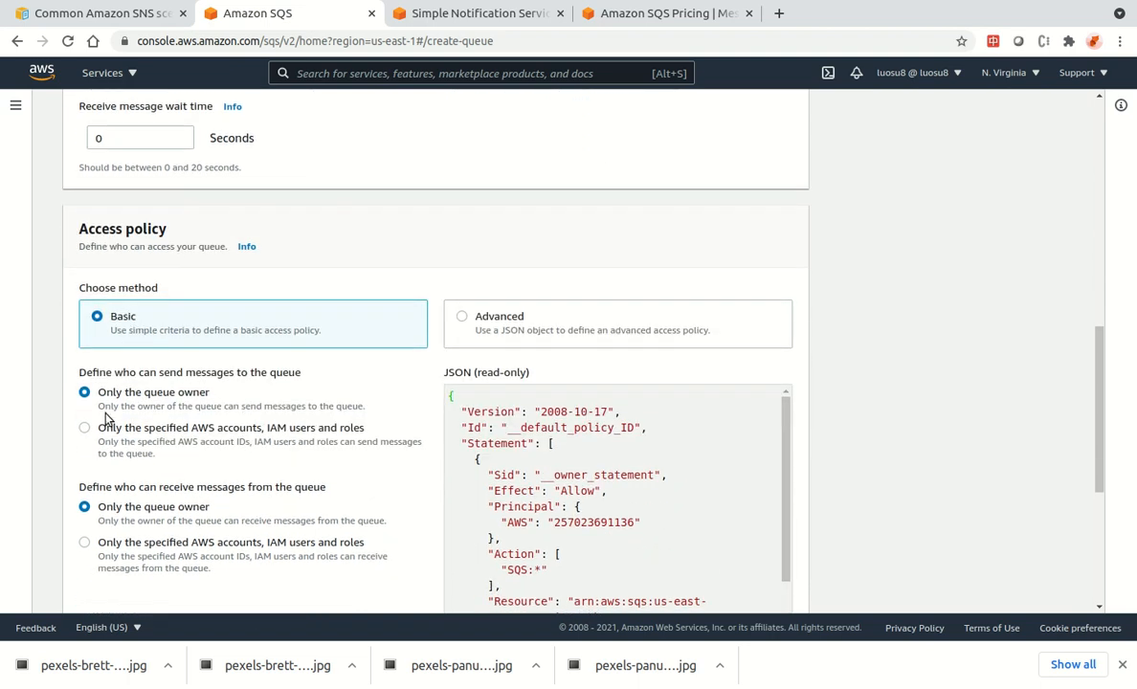
{"action": "scroll", "coordinate": [451, 419], "scroll_direction": "down", "scroll_amount": 2}
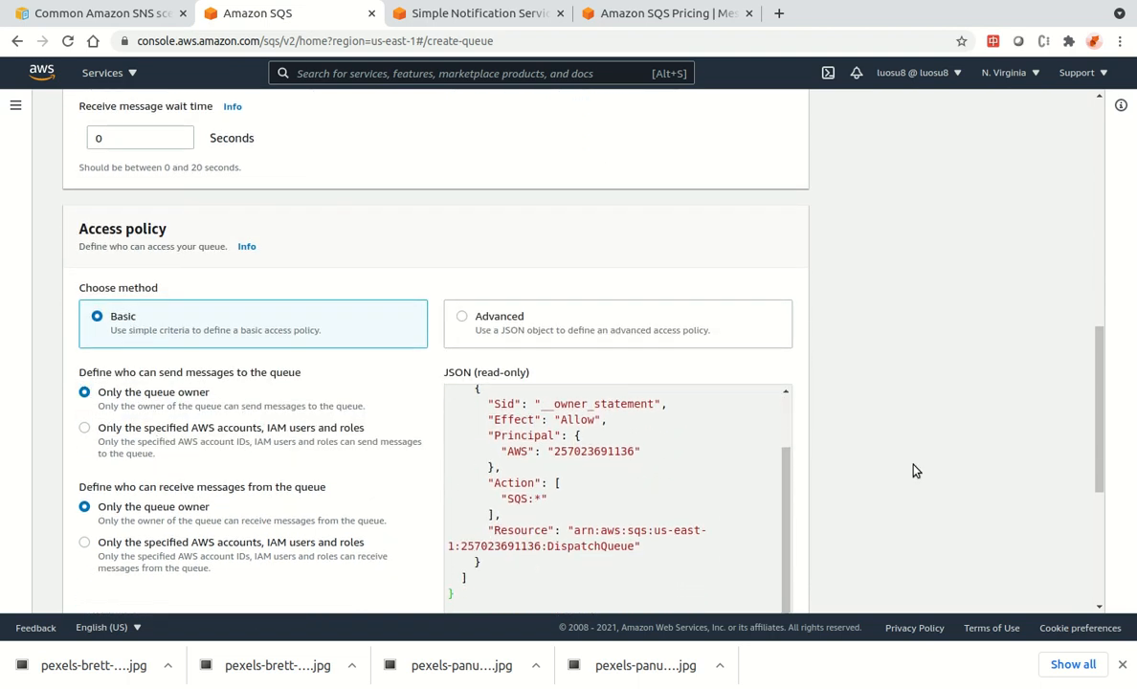
{"action": "scroll", "coordinate": [895, 466], "scroll_direction": "down", "scroll_amount": 3}
{"action": "scroll", "coordinate": [890, 466], "scroll_direction": "down", "scroll_amount": 1}
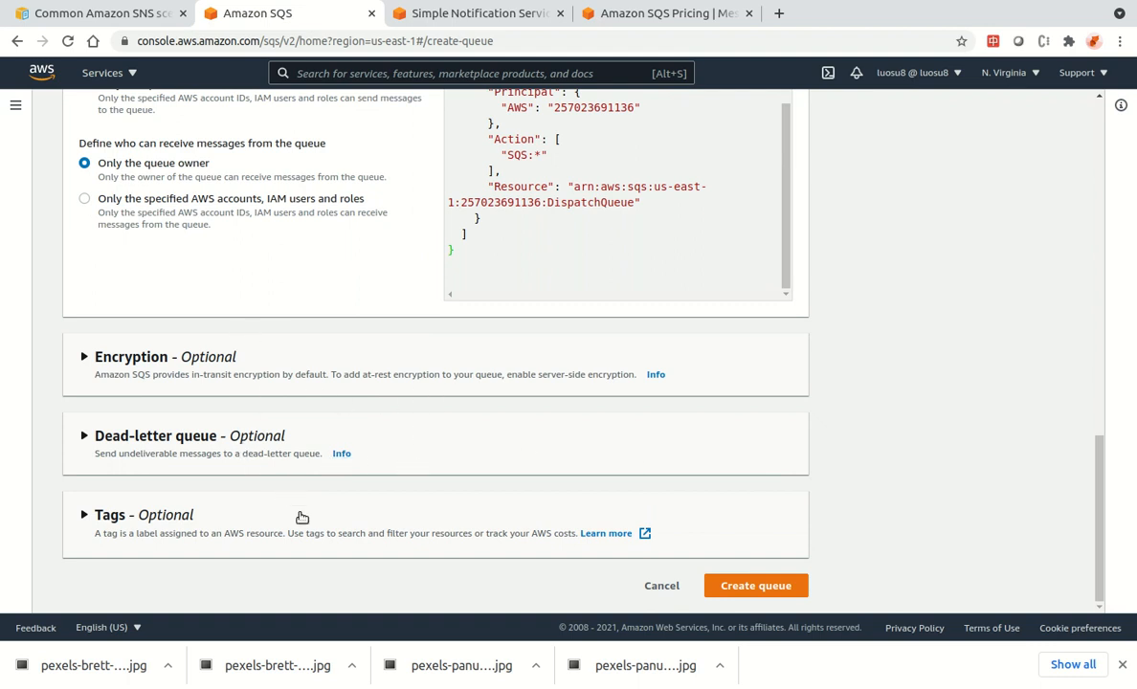
{"action": "left_click", "coordinate": [763, 587]}
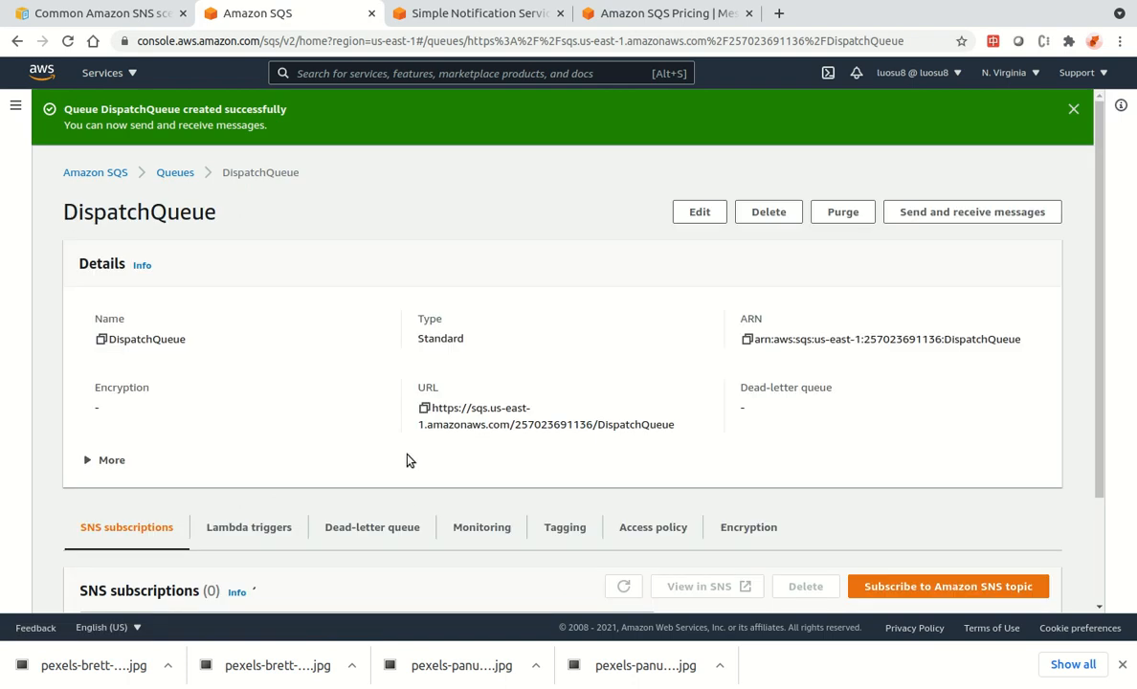
Start an Amazon SNS topic subscription for DispatchQueue and choose the existing OrderTopic as its topic.
{"action": "scroll", "coordinate": [391, 454], "scroll_direction": "down", "scroll_amount": 3}
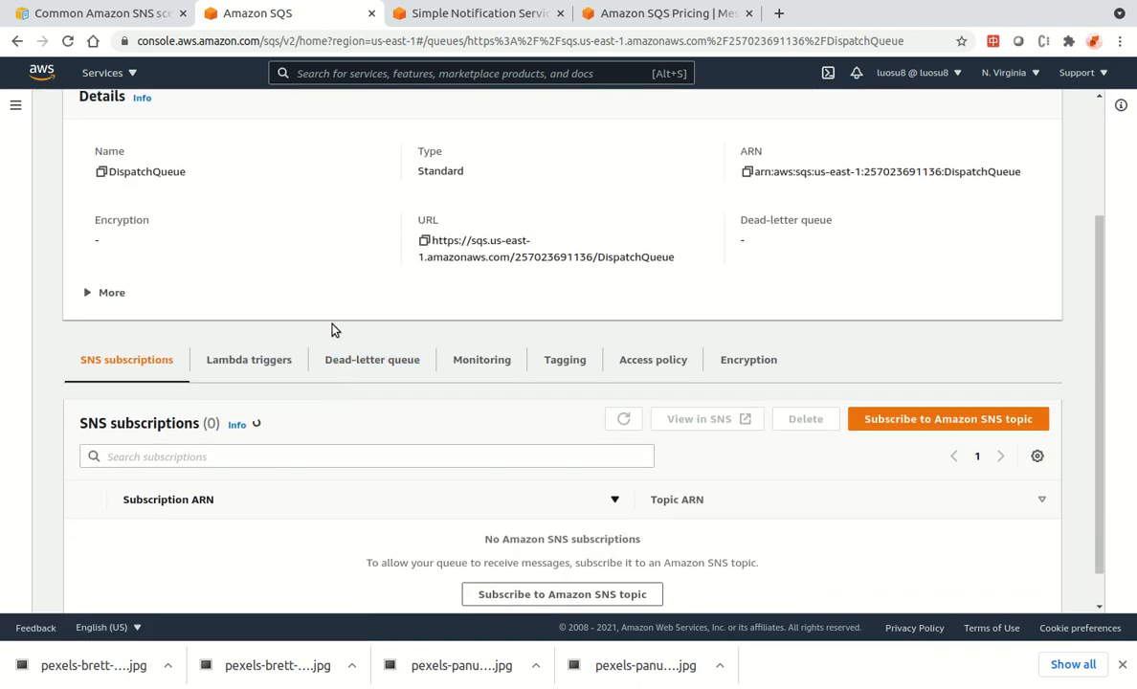
{"action": "scroll", "coordinate": [411, 303], "scroll_direction": "up", "scroll_amount": 3}
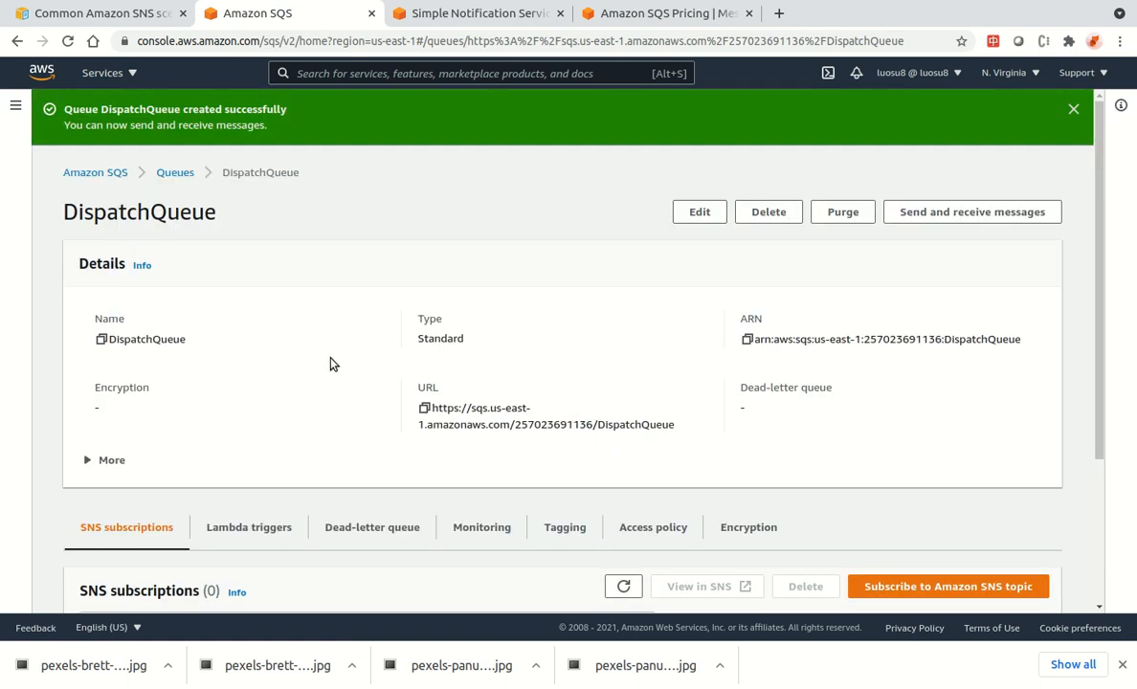
{"action": "scroll", "coordinate": [264, 387], "scroll_direction": "down", "scroll_amount": 3}
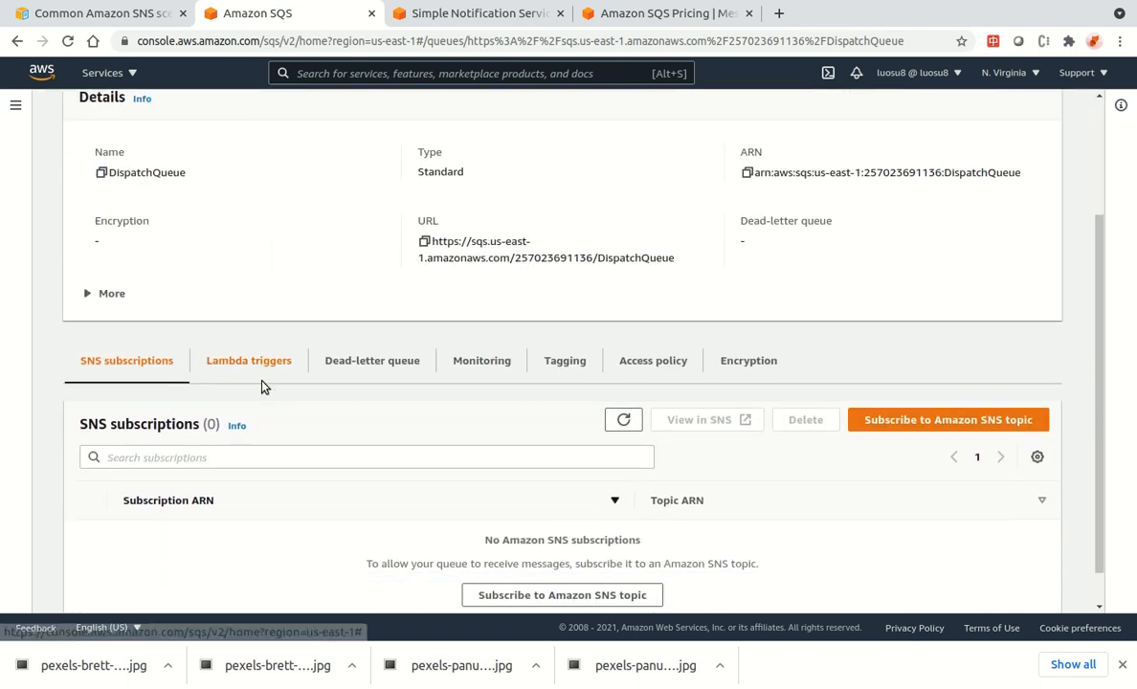
{"action": "left_click", "coordinate": [525, 418]}
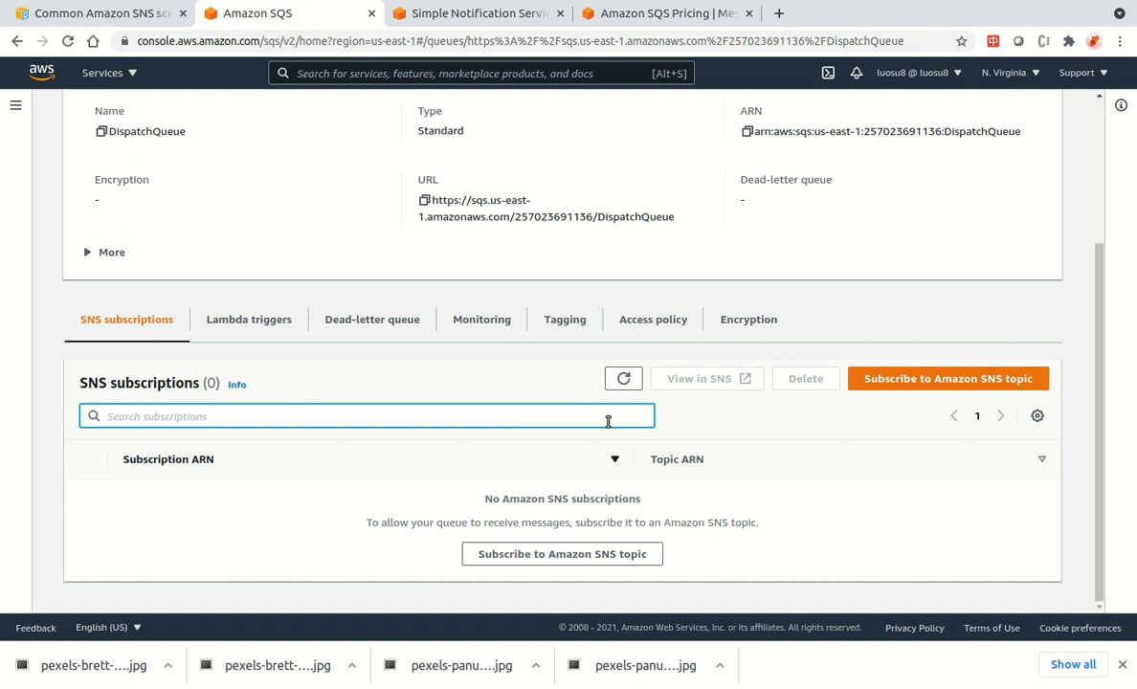
{"action": "left_click", "coordinate": [891, 386]}
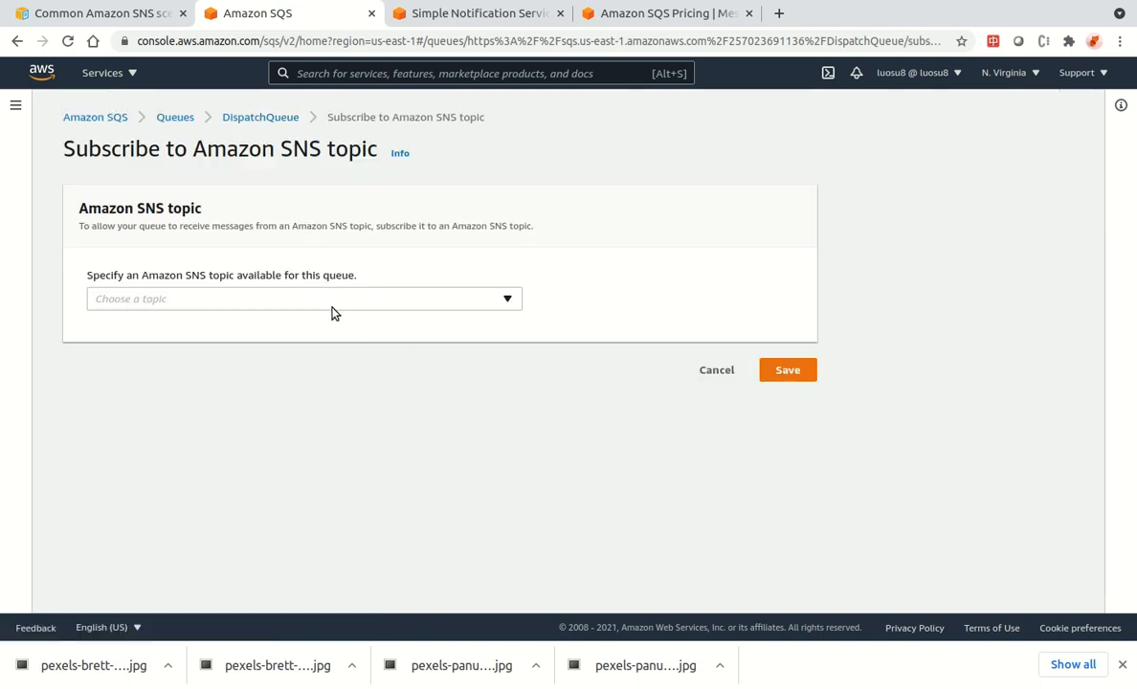
{"action": "left_click", "coordinate": [457, 307]}
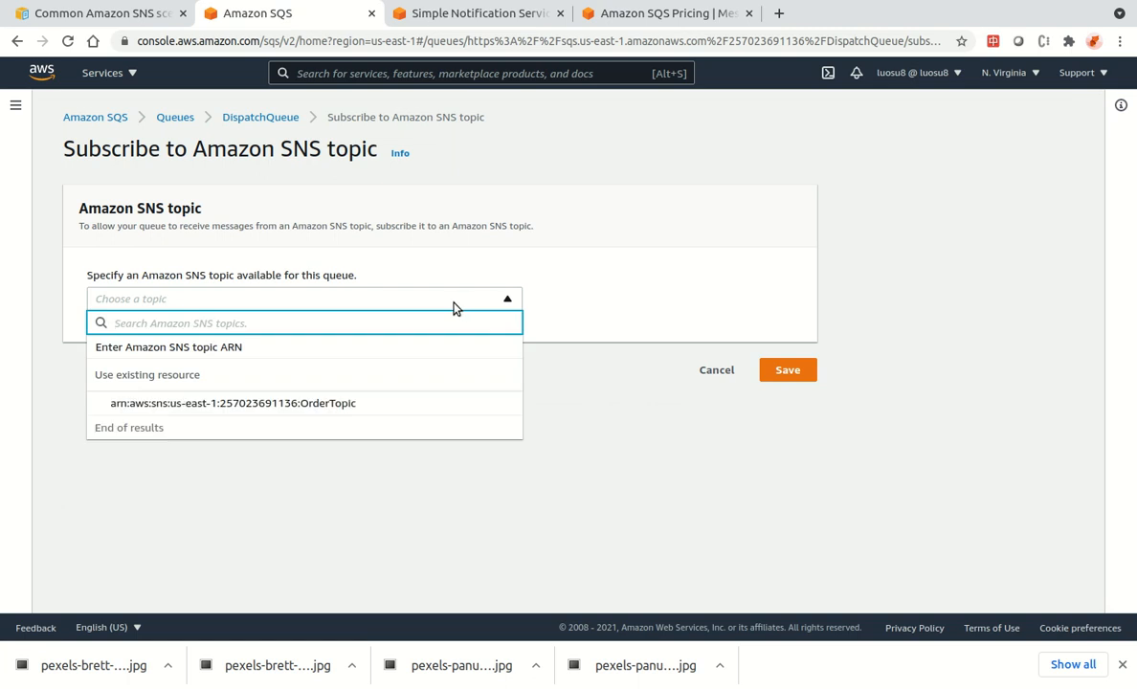
{"action": "left_click", "coordinate": [285, 407]}
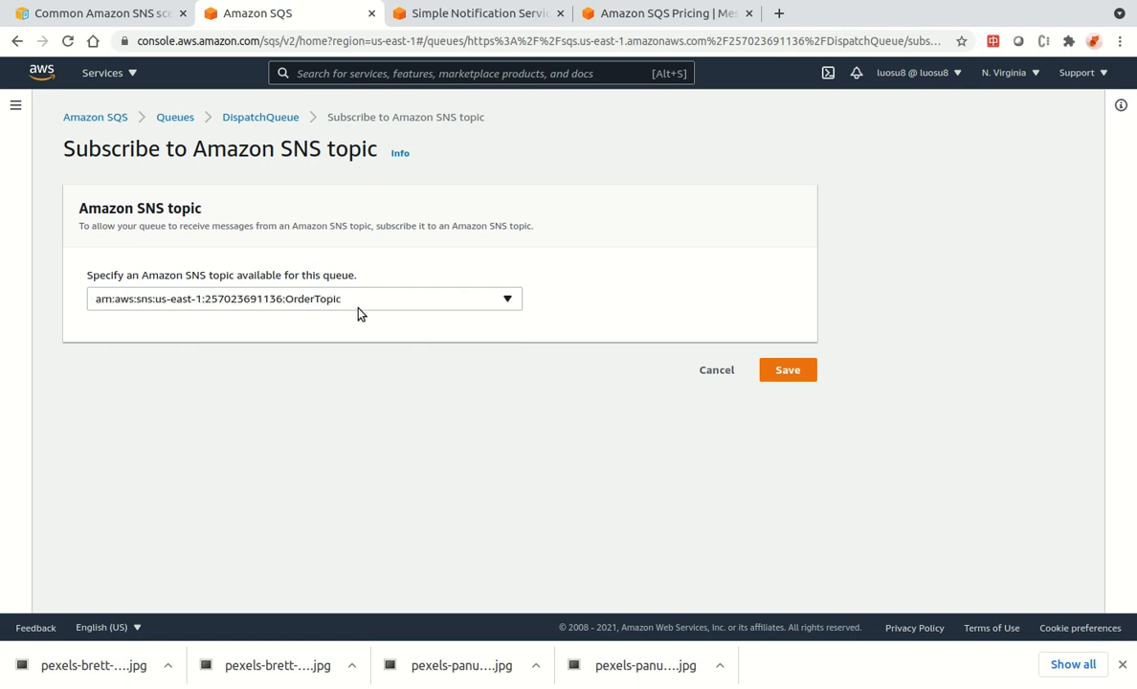
Check OrderTopic's ARN in the SNS browser tab, then return to the SQS tab and save DispatchQueue's subscription.
{"action": "left_click", "coordinate": [472, 14]}
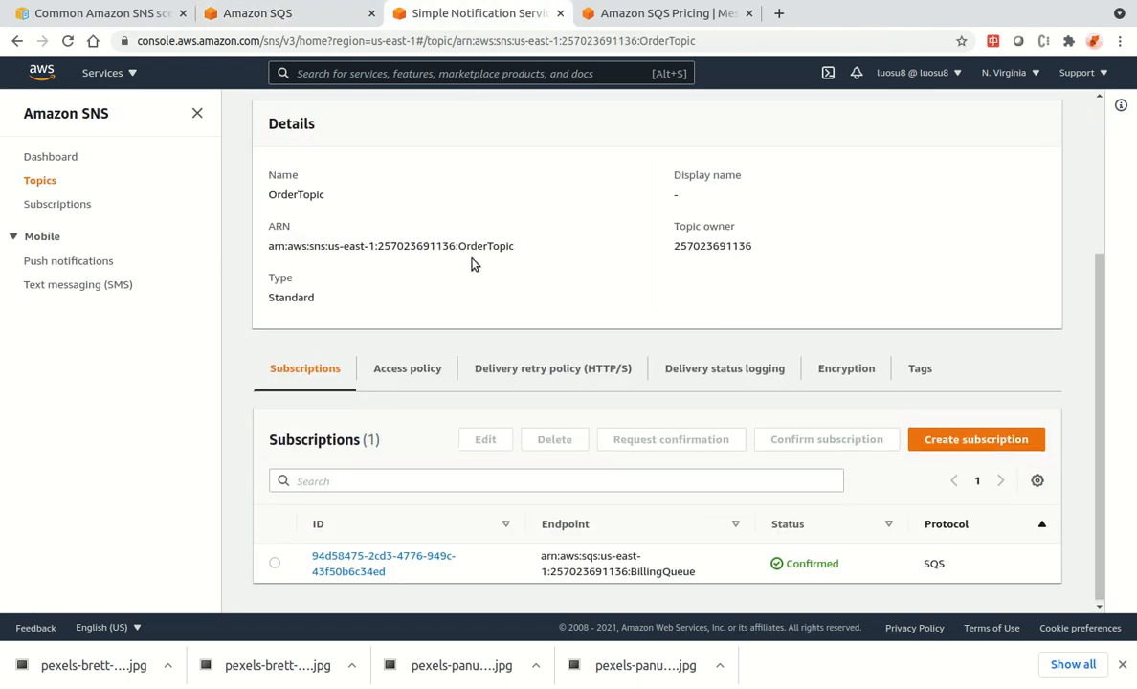
{"action": "scroll", "coordinate": [602, 290], "scroll_direction": "up", "scroll_amount": 3}
{"action": "scroll", "coordinate": [602, 290], "scroll_direction": "up", "scroll_amount": 1}
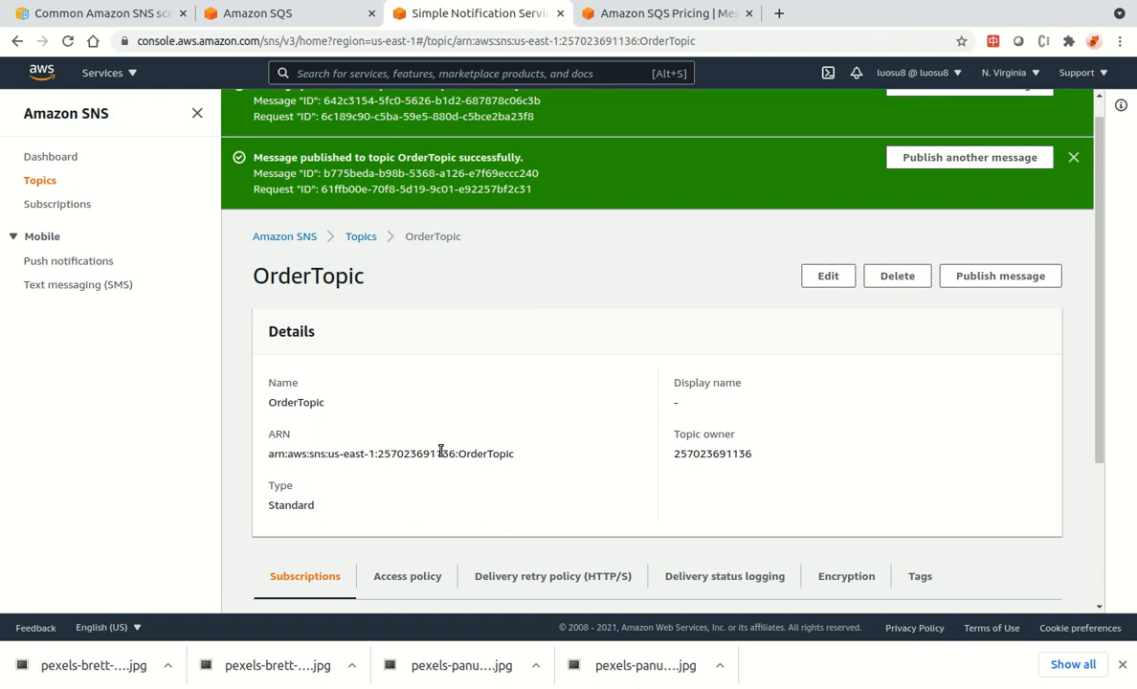
{"action": "left_click", "coordinate": [316, 14]}
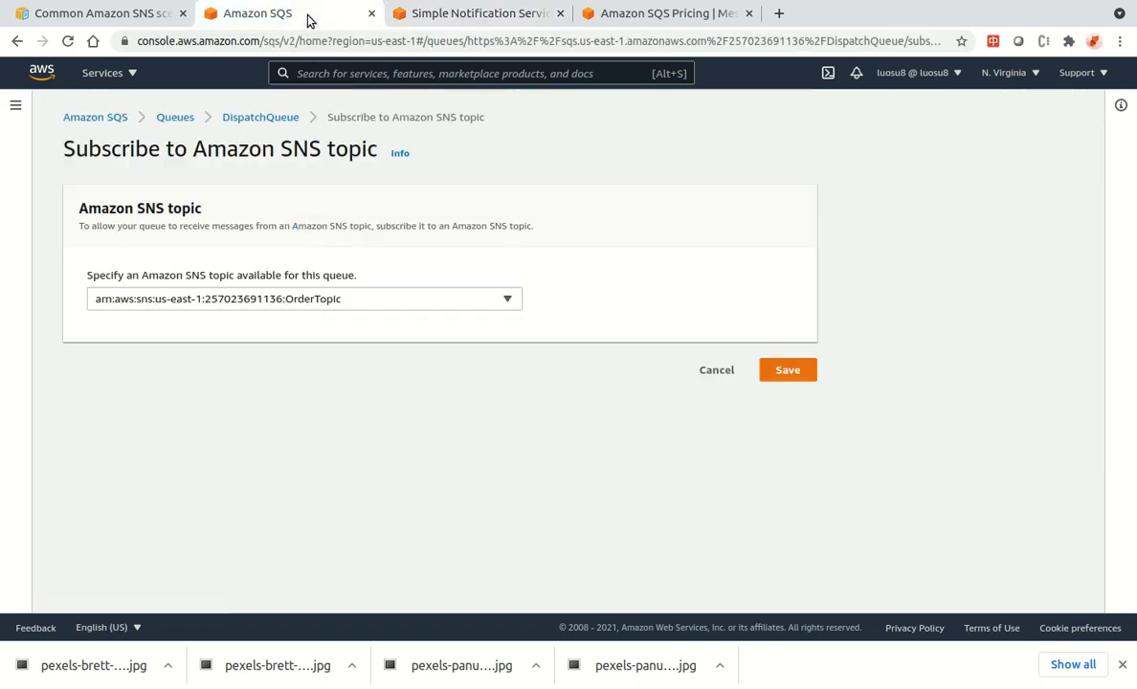
{"action": "left_click", "coordinate": [787, 369]}
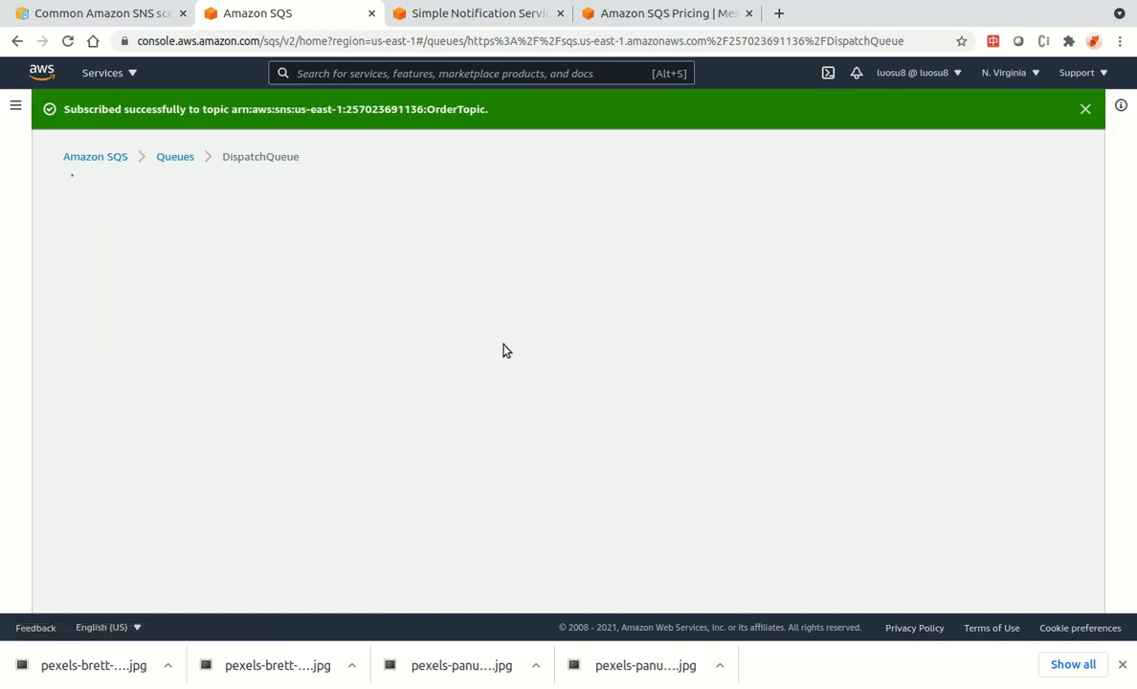
Check DispatchQueue's SNS subscriptions and return to the list of queues to review their available messages.
{"action": "scroll", "coordinate": [565, 340], "scroll_direction": "down", "scroll_amount": 2}
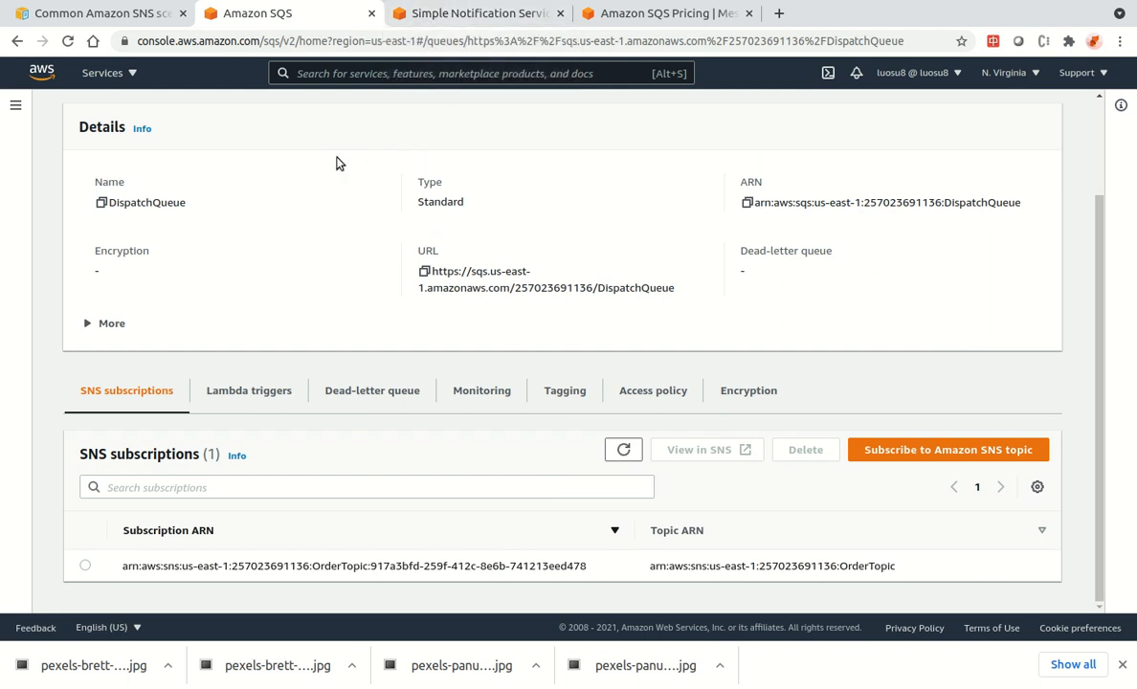
{"action": "scroll", "coordinate": [287, 165], "scroll_direction": "up", "scroll_amount": 2}
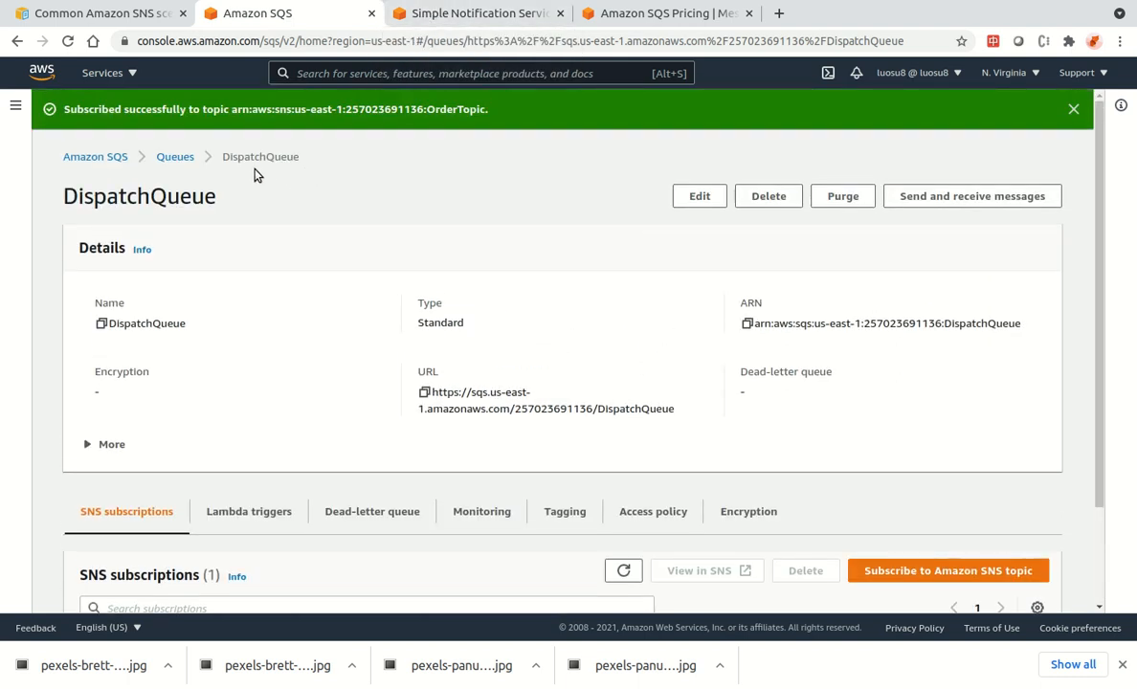
{"action": "left_click", "coordinate": [190, 159]}
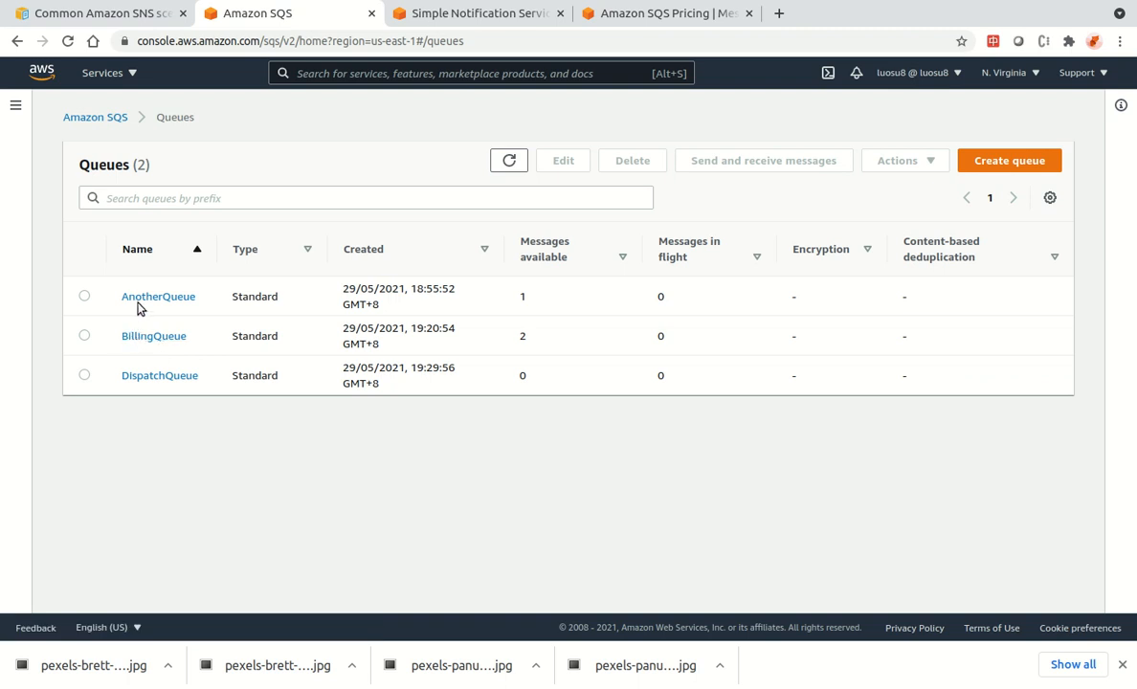
Switch to the SNS browser tab and start a new message to OrderTopic with the subject "Message 101".
{"action": "left_click", "coordinate": [440, 19]}
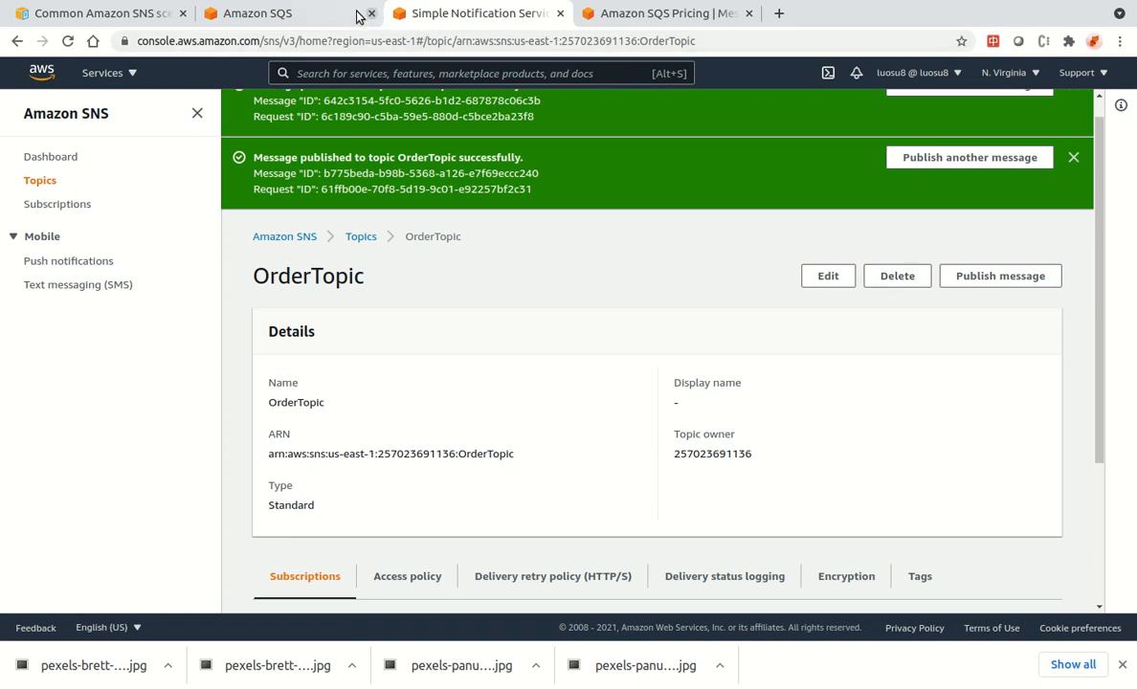
{"action": "left_click", "coordinate": [967, 283]}
{"action": "left_click", "coordinate": [161, 450]}
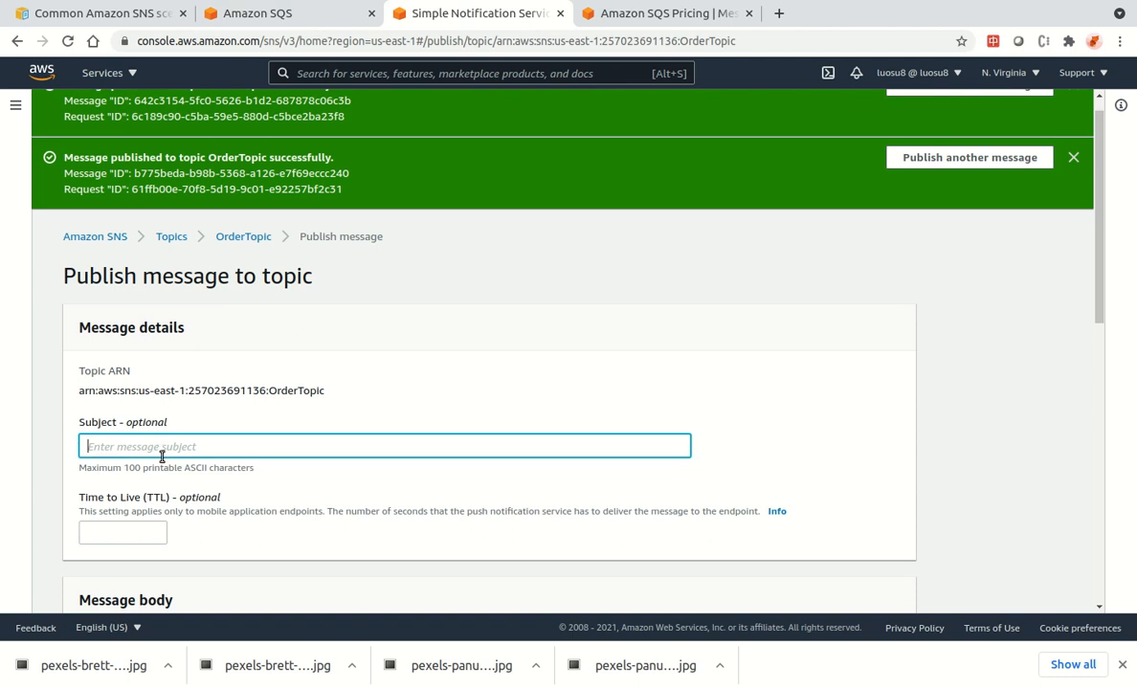
{"action": "type", "text": "Message 101"}
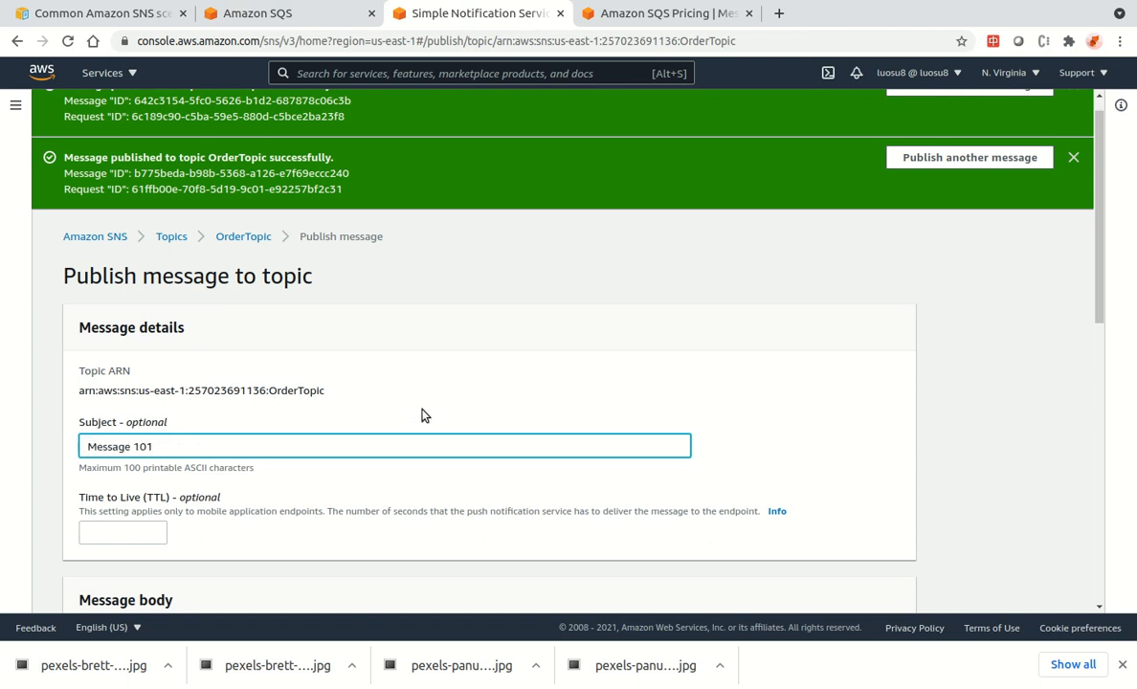
Enter "1 Loaf of Bread" as the raw message body and publish the message to OrderTopic.
{"action": "scroll", "coordinate": [424, 416], "scroll_direction": "down", "scroll_amount": 5}
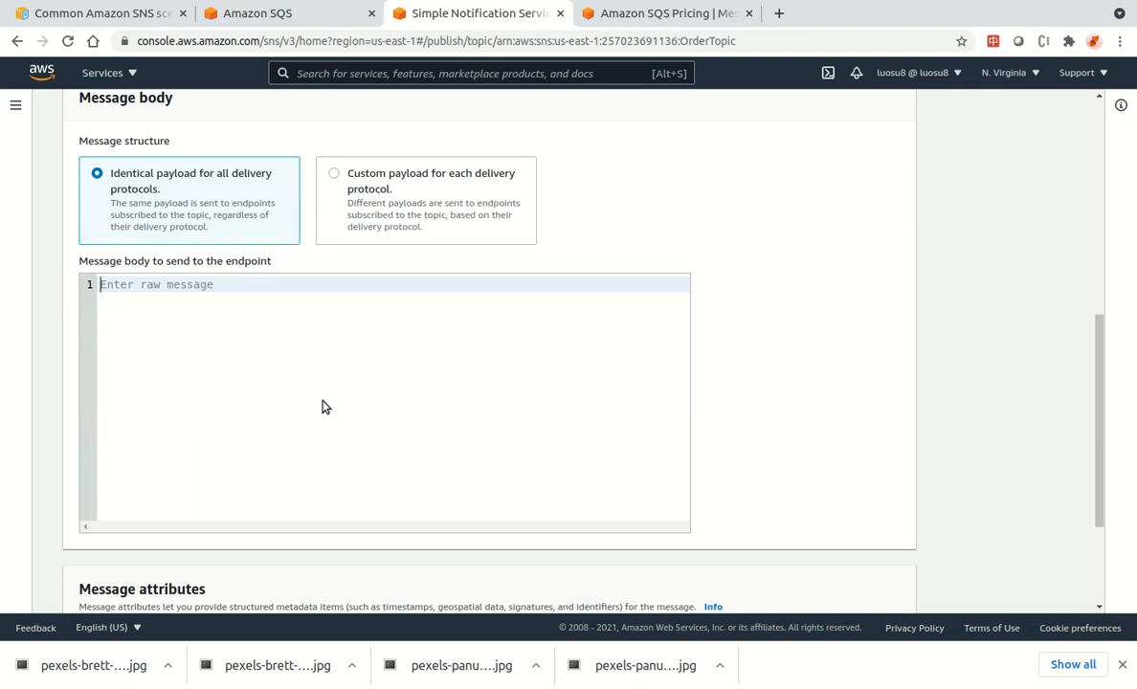
{"action": "left_click", "coordinate": [323, 407]}
{"action": "type", "text": "1 L哦呵副of"}
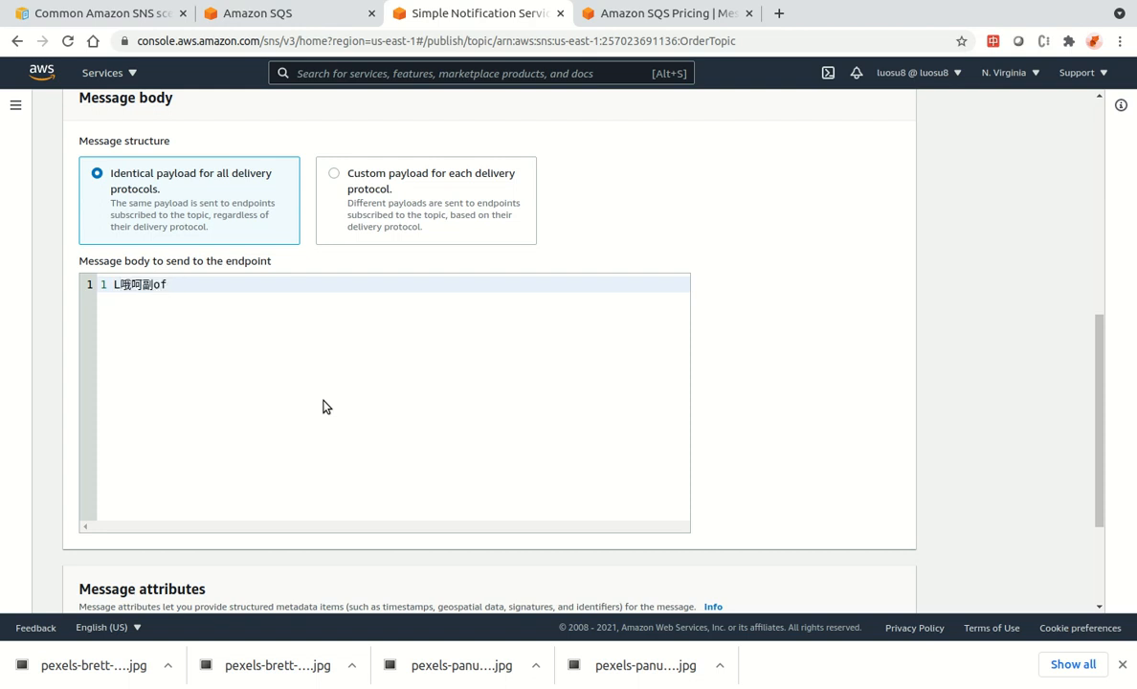
{"action": "key", "text": "BackSpace"}
{"action": "key", "text": "BackSpace"}
{"action": "key", "text": "BackSpace"}
{"action": "key", "text": "BackSpace"}
{"action": "key", "text": "BackSpace"}
{"action": "type", "text": "oaf of Bread"}
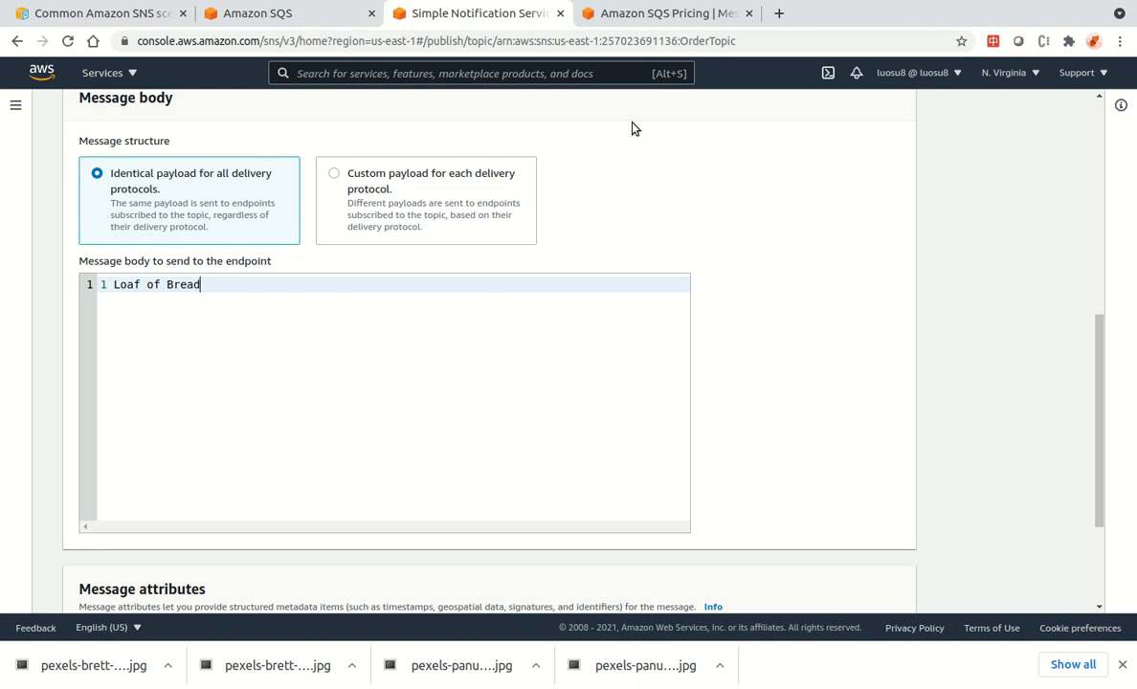
{"action": "scroll", "coordinate": [840, 358], "scroll_direction": "down", "scroll_amount": 2}
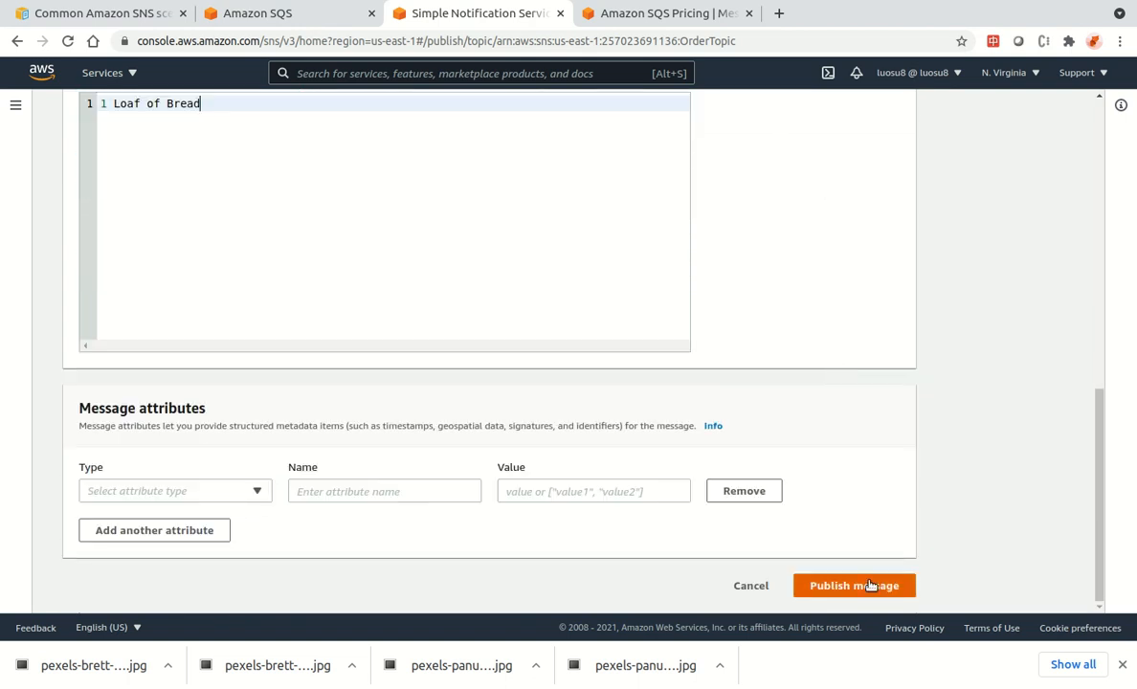
{"action": "left_click", "coordinate": [872, 585]}
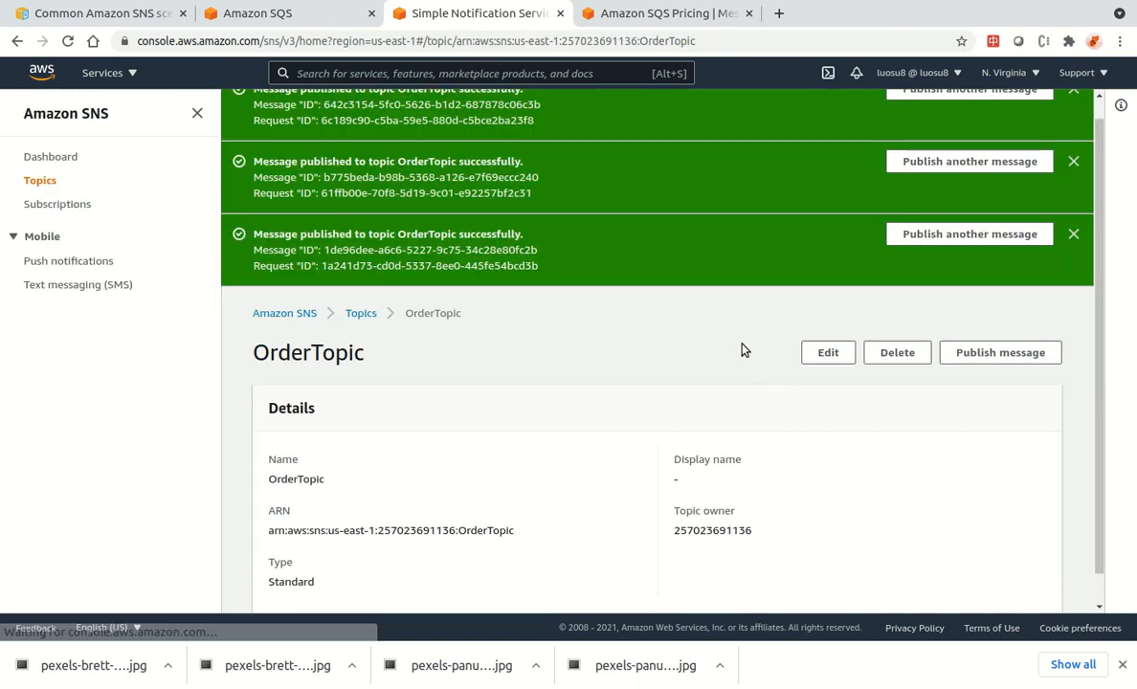
{"action": "scroll", "coordinate": [746, 306], "scroll_direction": "up", "scroll_amount": 1}
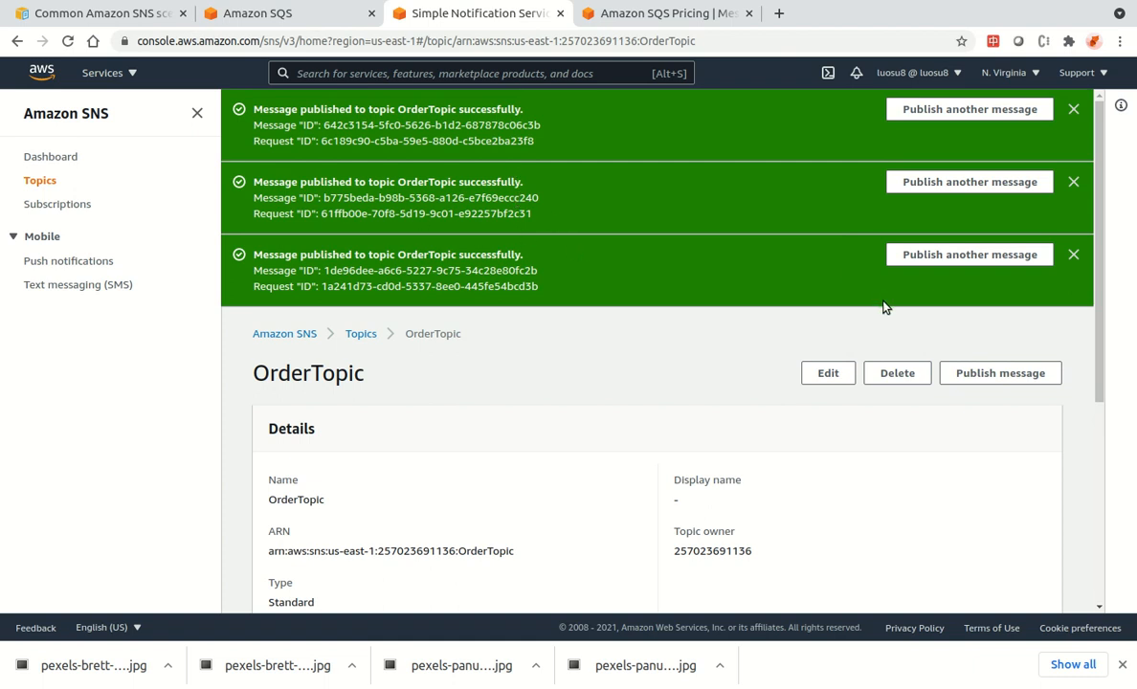
Dismiss the three message-published notifications on the OrderTopic page.
{"action": "left_click", "coordinate": [1074, 185]}
{"action": "left_click", "coordinate": [1073, 109]}
{"action": "left_click", "coordinate": [1074, 109]}
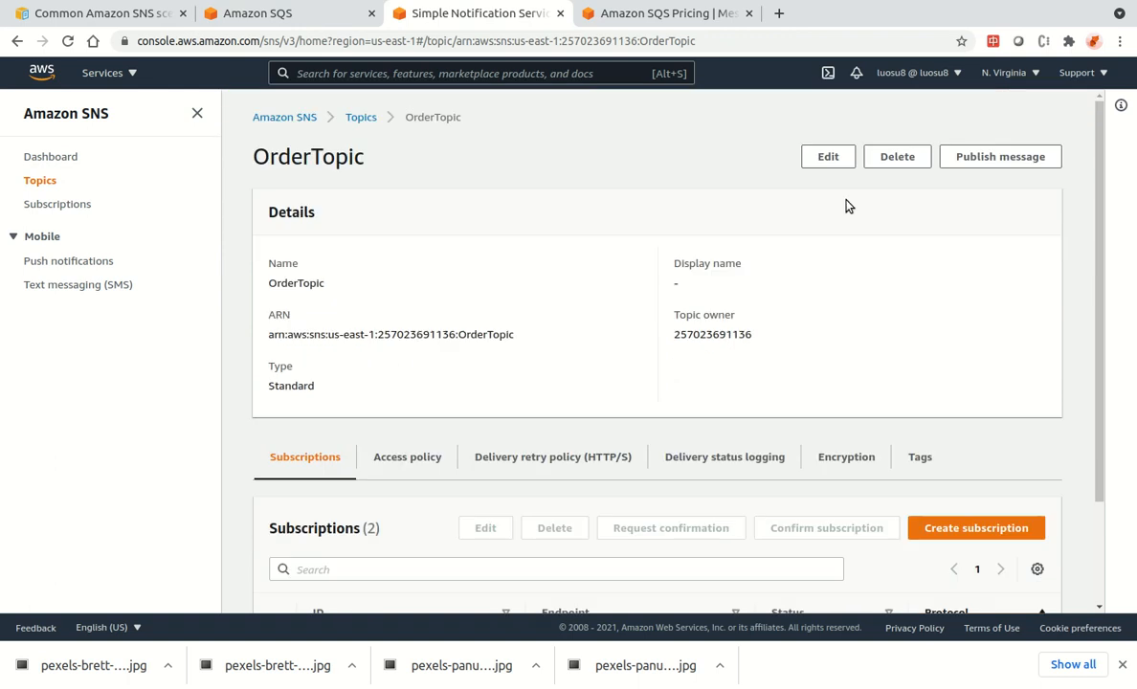
Check that DispatchQueue and BillingQueue are listed as endpoints in OrderTopic's subscriptions.
{"action": "scroll", "coordinate": [447, 374], "scroll_direction": "down", "scroll_amount": 3}
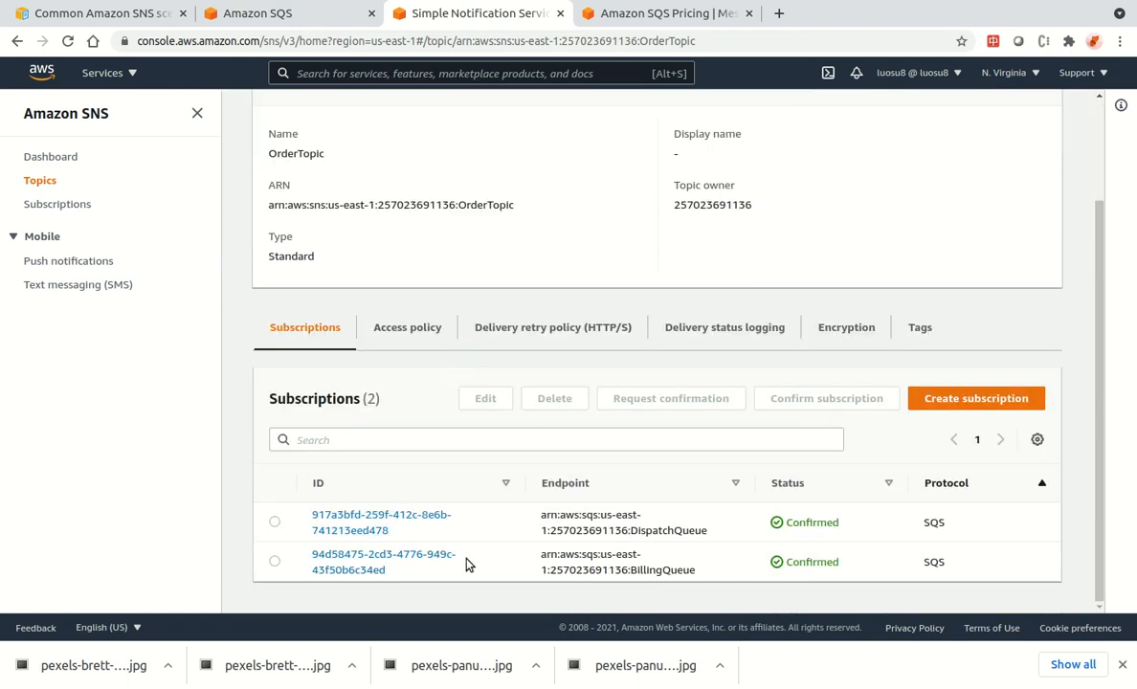
{"action": "left_click_drag", "start_coordinate": [628, 531], "coordinate": [698, 529]}
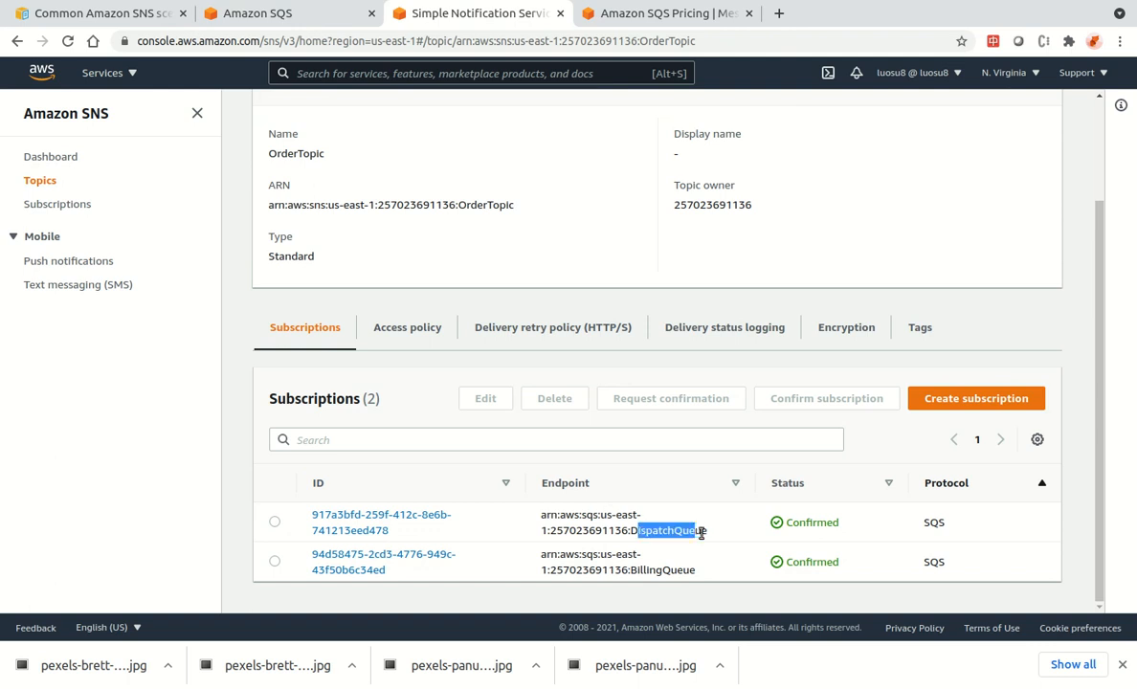
{"action": "left_click_drag", "start_coordinate": [630, 569], "coordinate": [742, 578]}
{"action": "scroll", "coordinate": [386, 313], "scroll_direction": "up", "scroll_amount": 3}
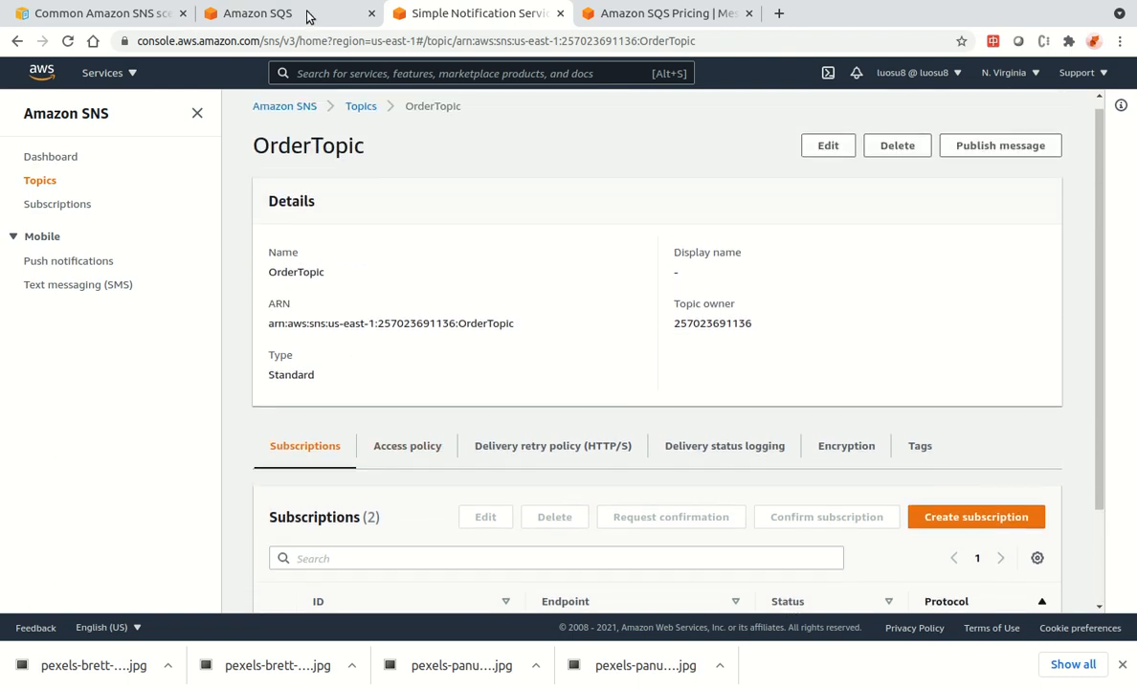
Switch to the SQS queue list, refresh it, and leave BillingQueue and DispatchQueue open in separate browser tabs in place of the list.
{"action": "left_click", "coordinate": [297, 15]}
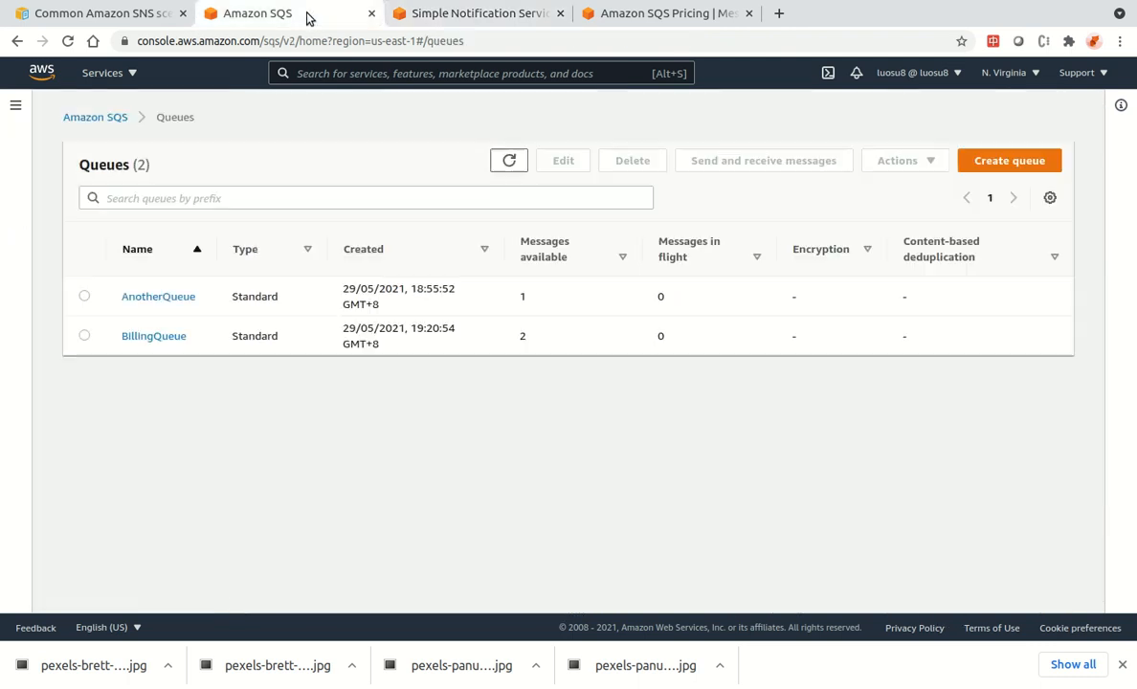
{"action": "middle_click", "coordinate": [182, 303]}
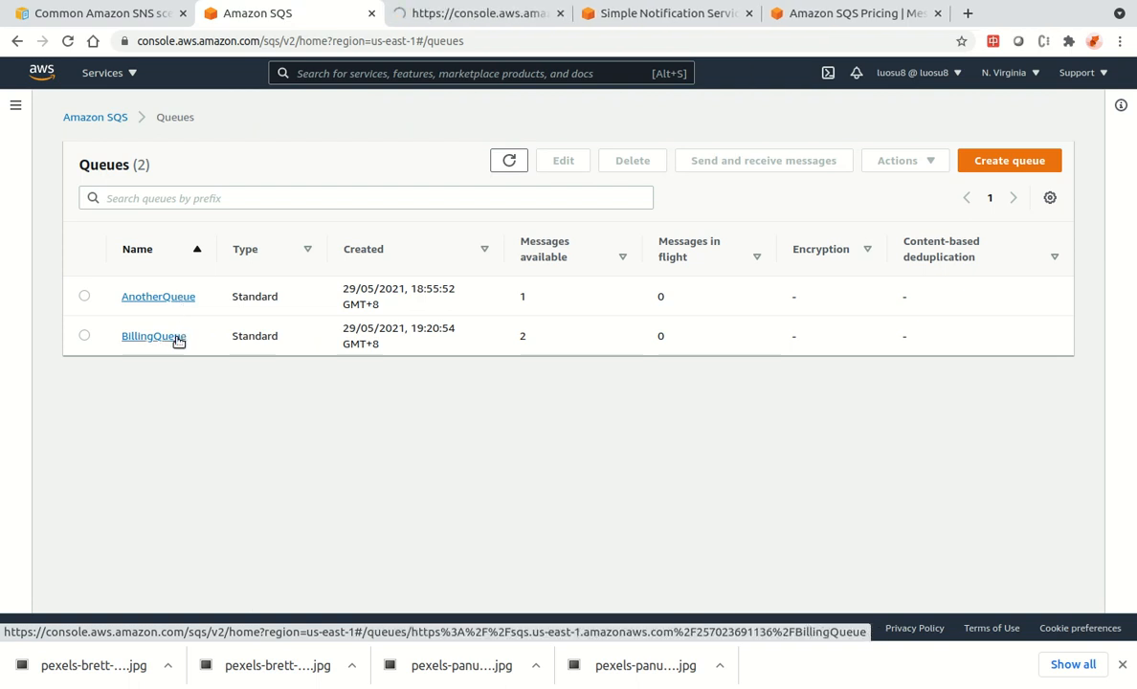
{"action": "middle_click", "coordinate": [178, 337]}
{"action": "left_click", "coordinate": [508, 161]}
{"action": "left_click", "coordinate": [512, 13]}
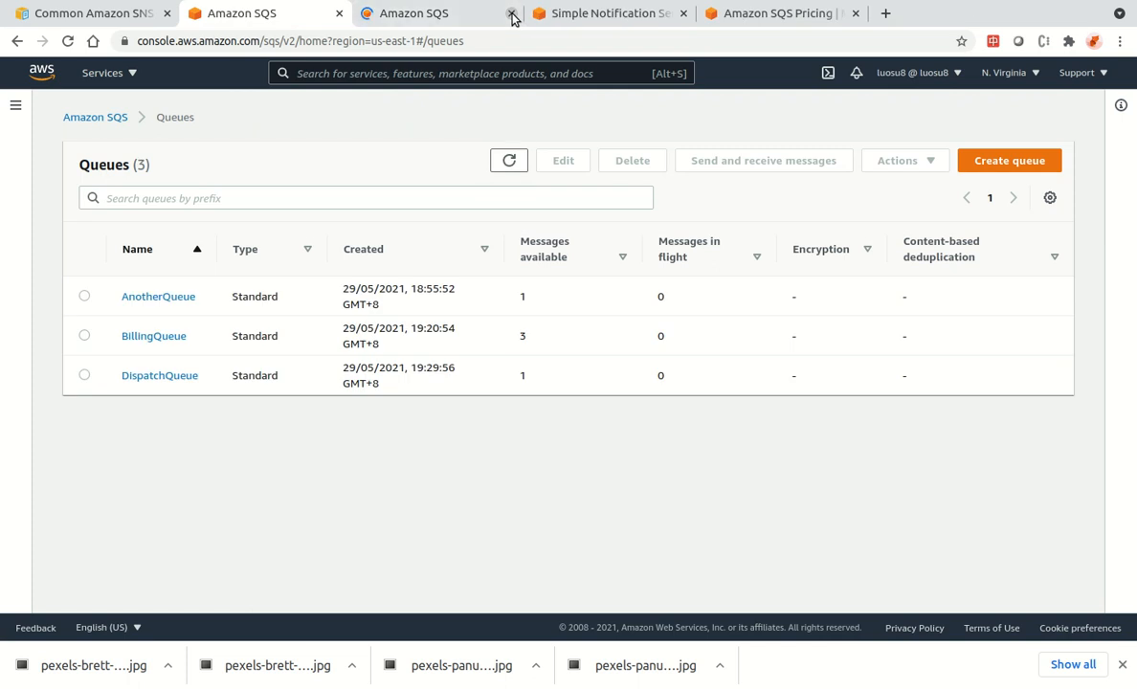
{"action": "middle_click", "coordinate": [175, 374]}
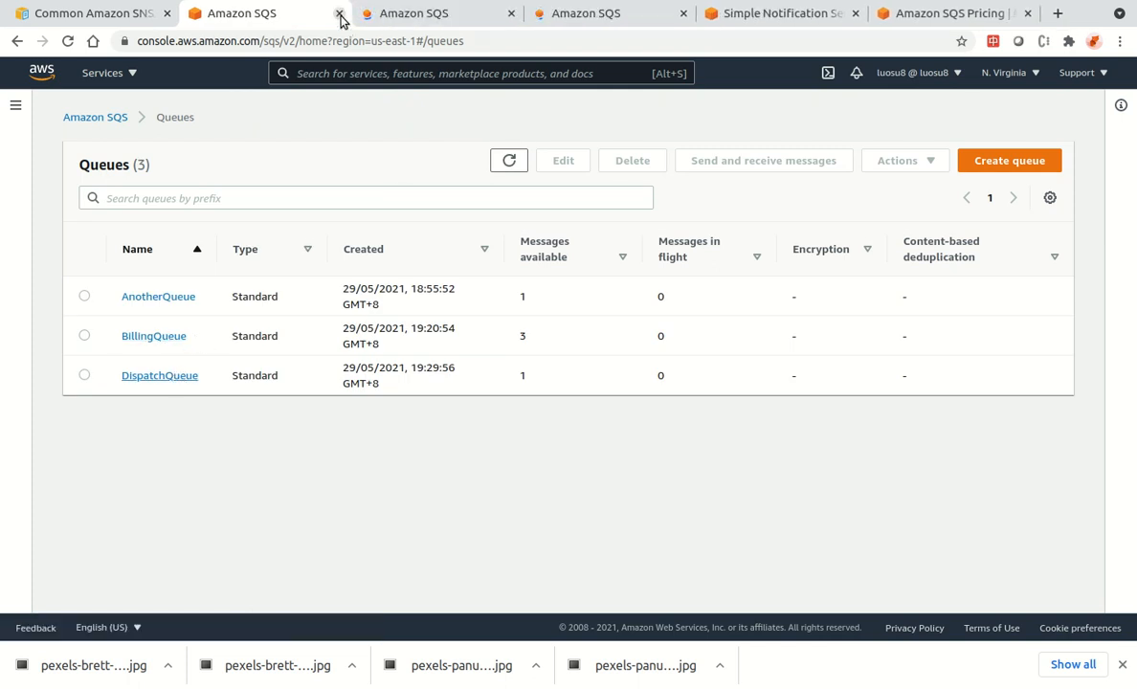
{"action": "left_click", "coordinate": [340, 13]}
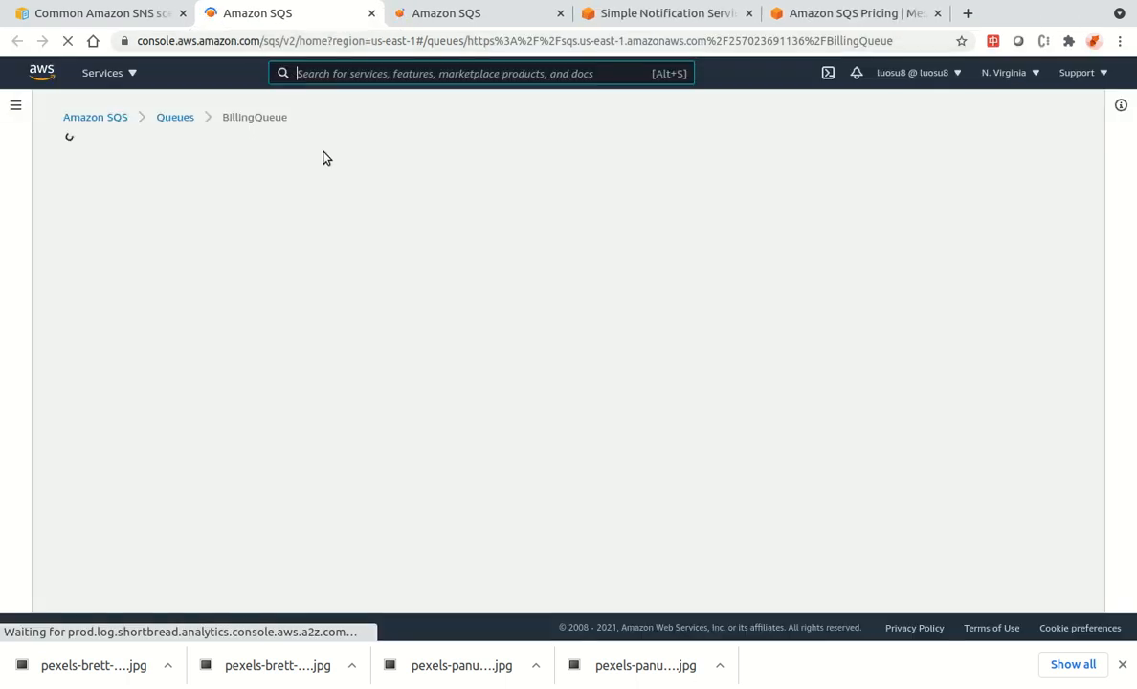
Open BillingQueue's page for sending and receiving messages and poll the queue for messages.
{"action": "scroll", "coordinate": [640, 406], "scroll_direction": "down", "scroll_amount": 3}
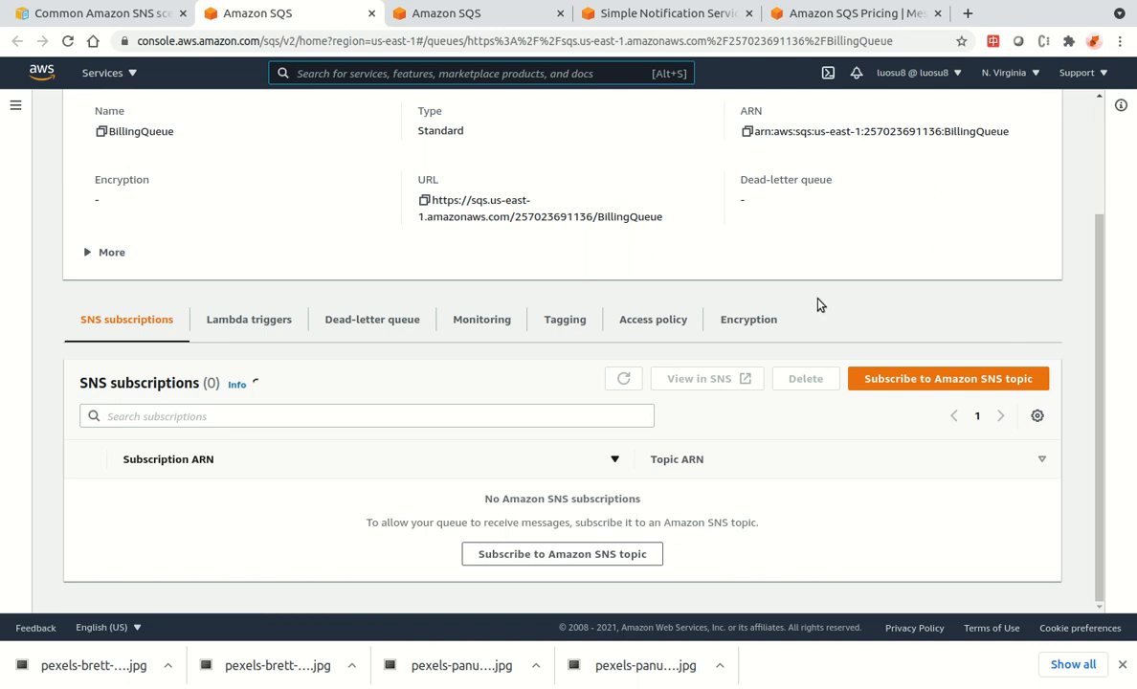
{"action": "scroll", "coordinate": [925, 207], "scroll_direction": "up", "scroll_amount": 3}
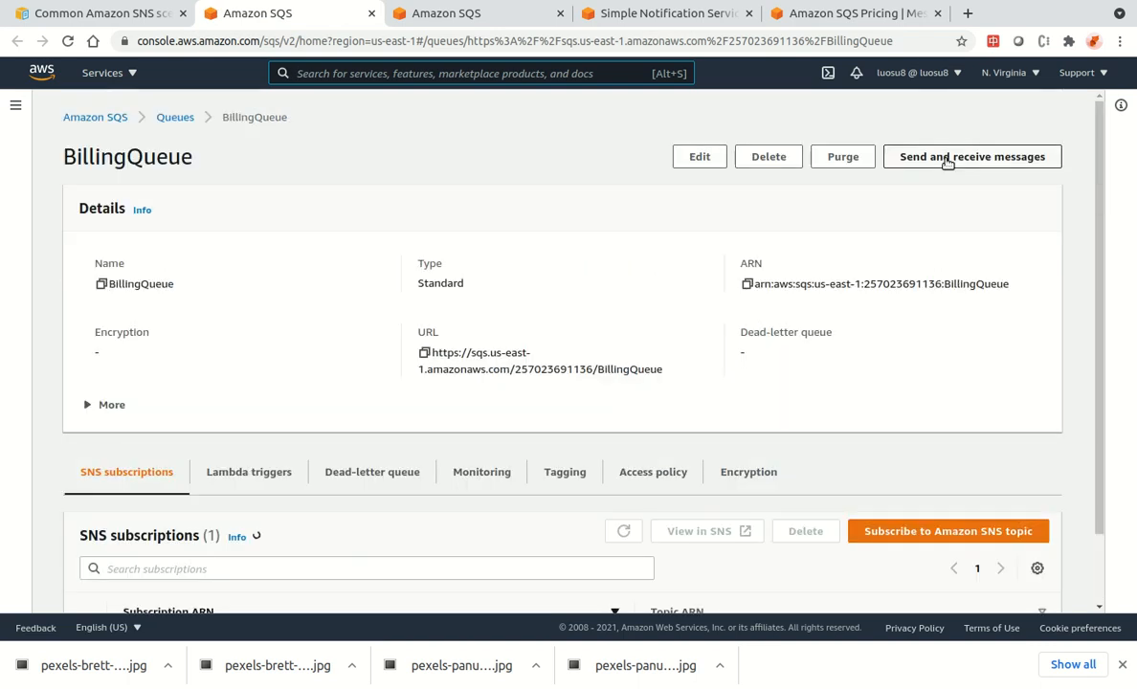
{"action": "left_click", "coordinate": [946, 159]}
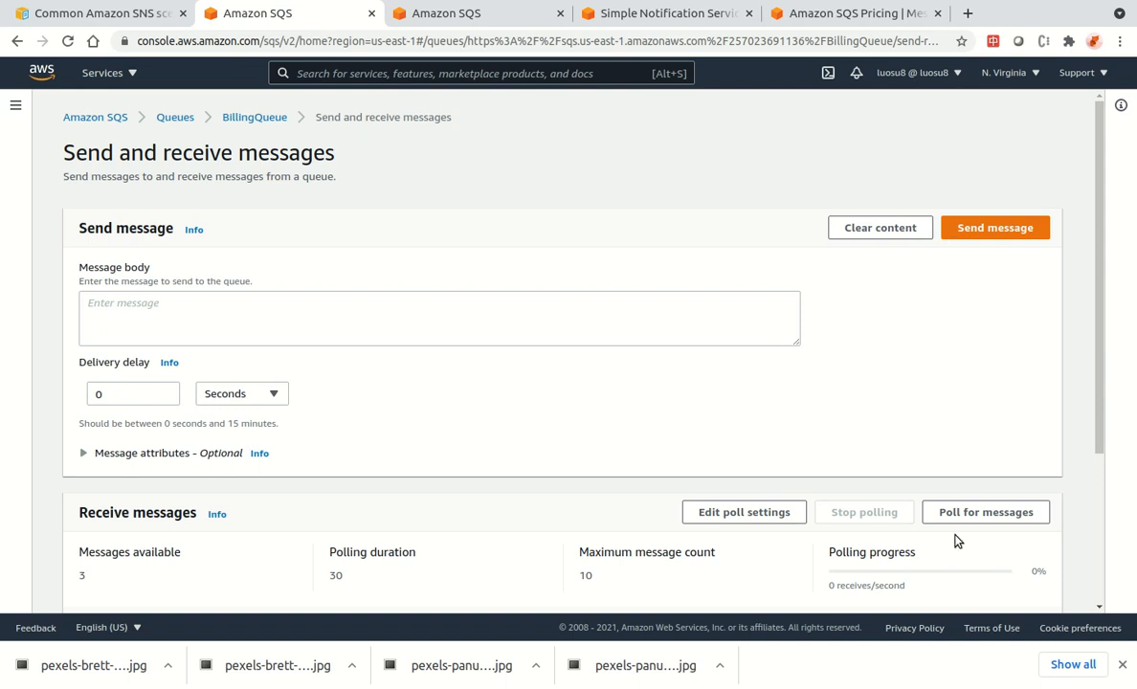
{"action": "scroll", "coordinate": [962, 365], "scroll_direction": "down", "scroll_amount": 3}
{"action": "left_click", "coordinate": [967, 293]}
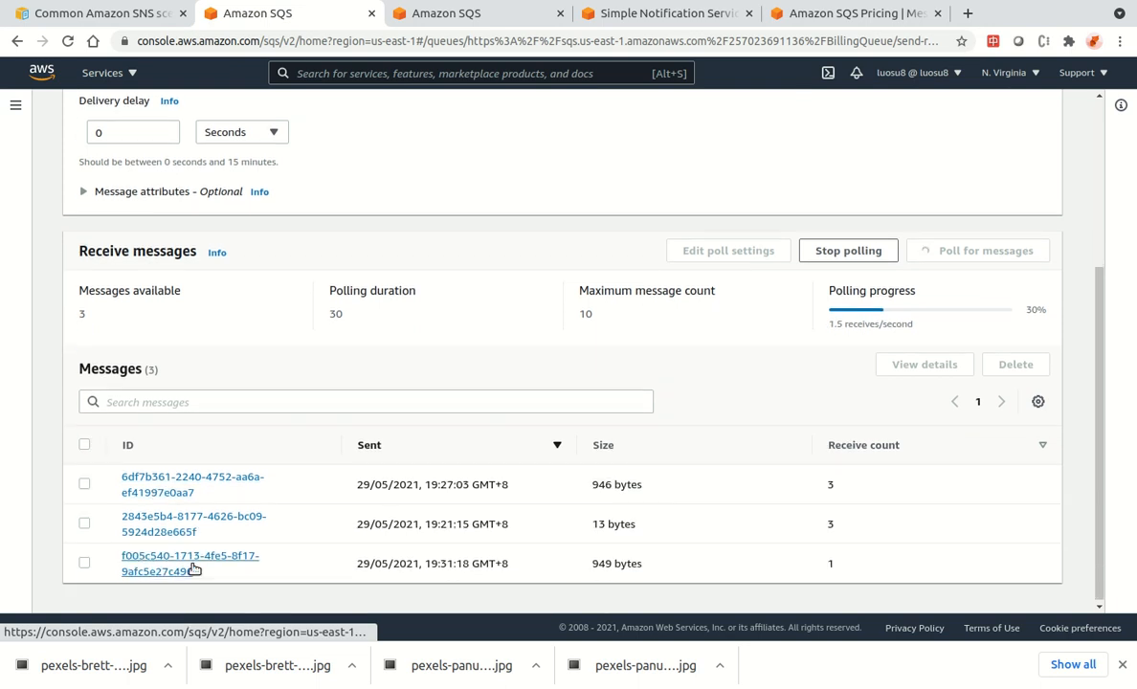
View the body of BillingQueue's message sent at 19:31:18, check its message text, and close it.
{"action": "scroll", "coordinate": [234, 488], "scroll_direction": "up", "scroll_amount": 5}
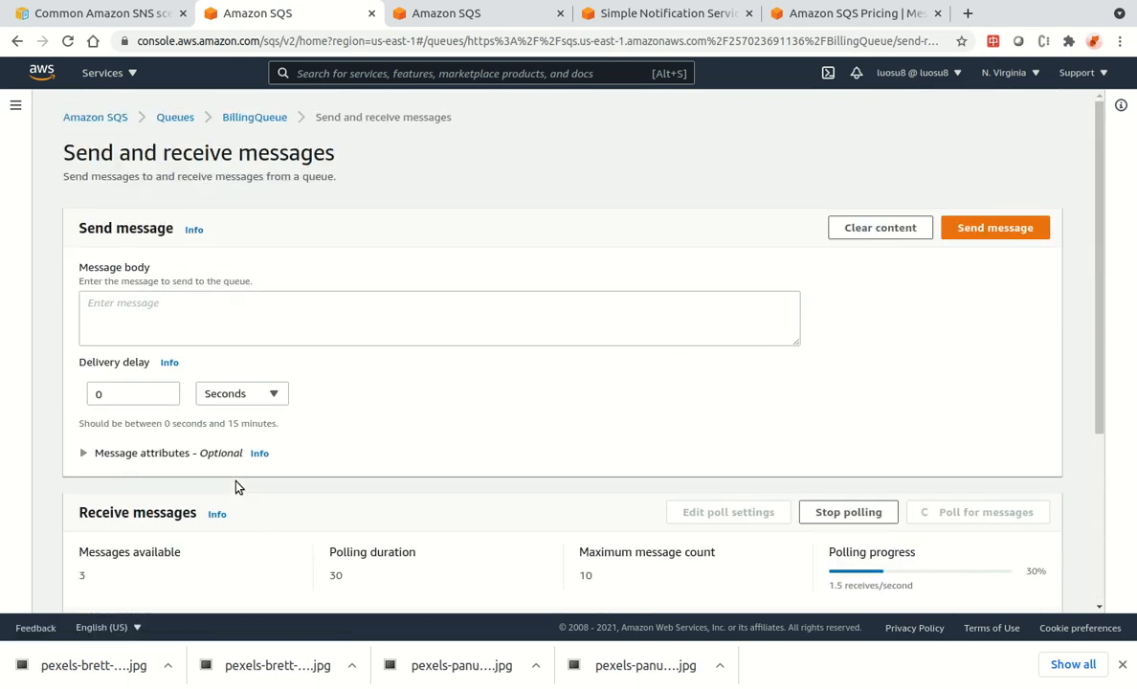
{"action": "scroll", "coordinate": [238, 487], "scroll_direction": "down", "scroll_amount": 5}
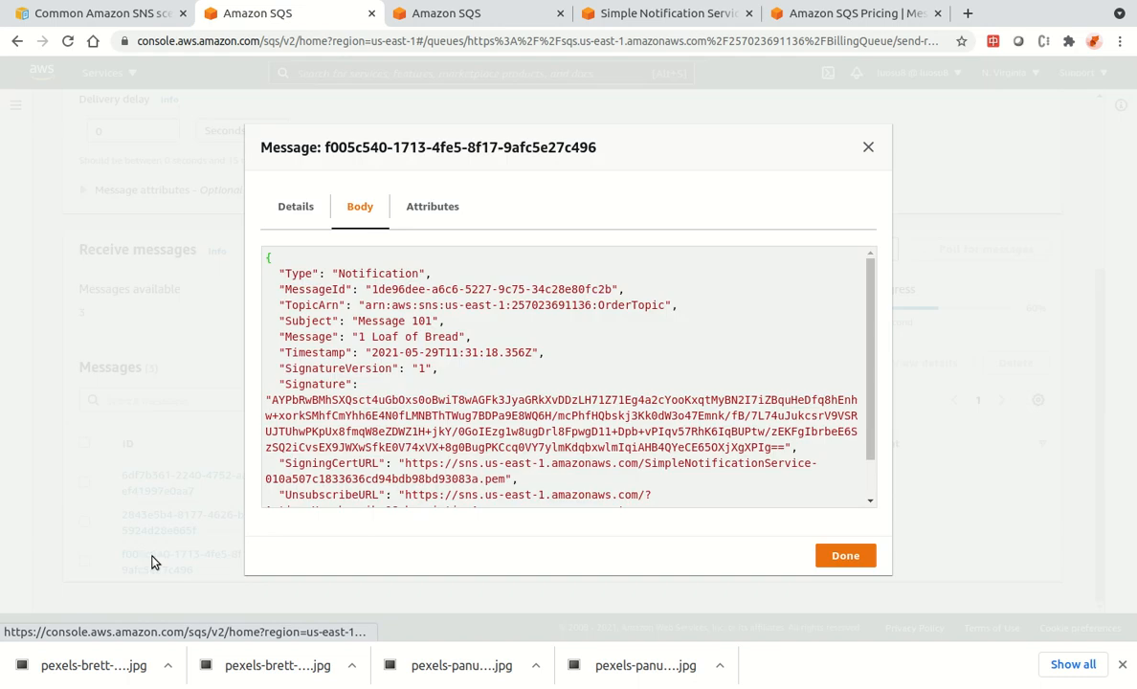
{"action": "left_click", "coordinate": [154, 561]}
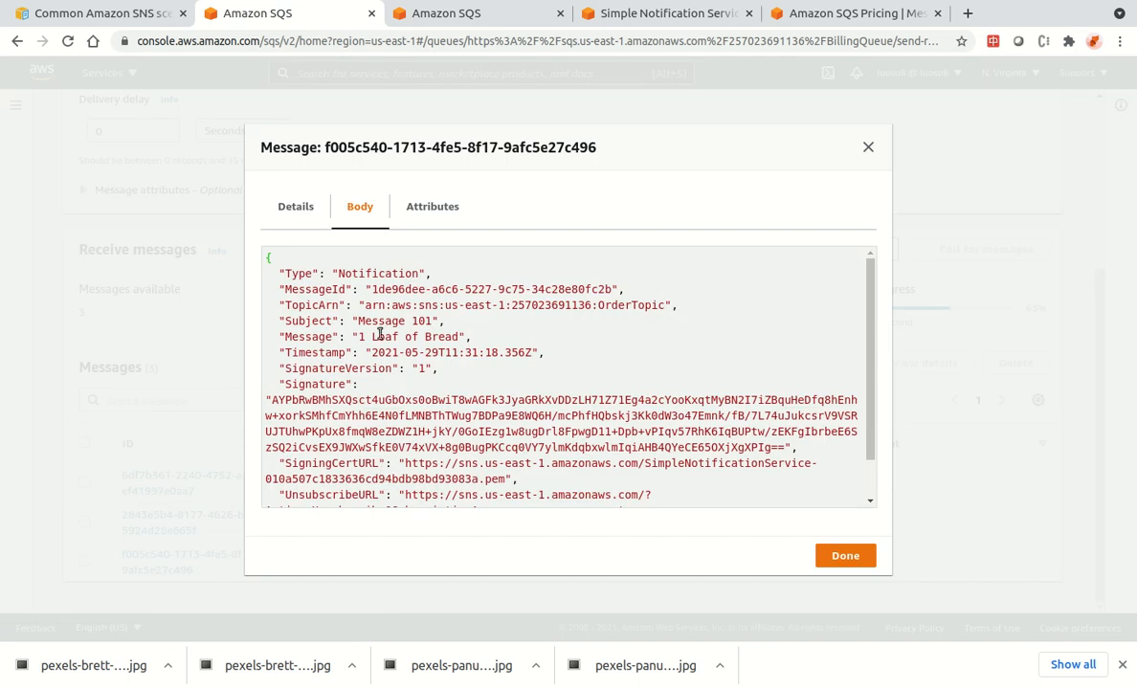
{"action": "left_click_drag", "start_coordinate": [368, 337], "coordinate": [459, 337]}
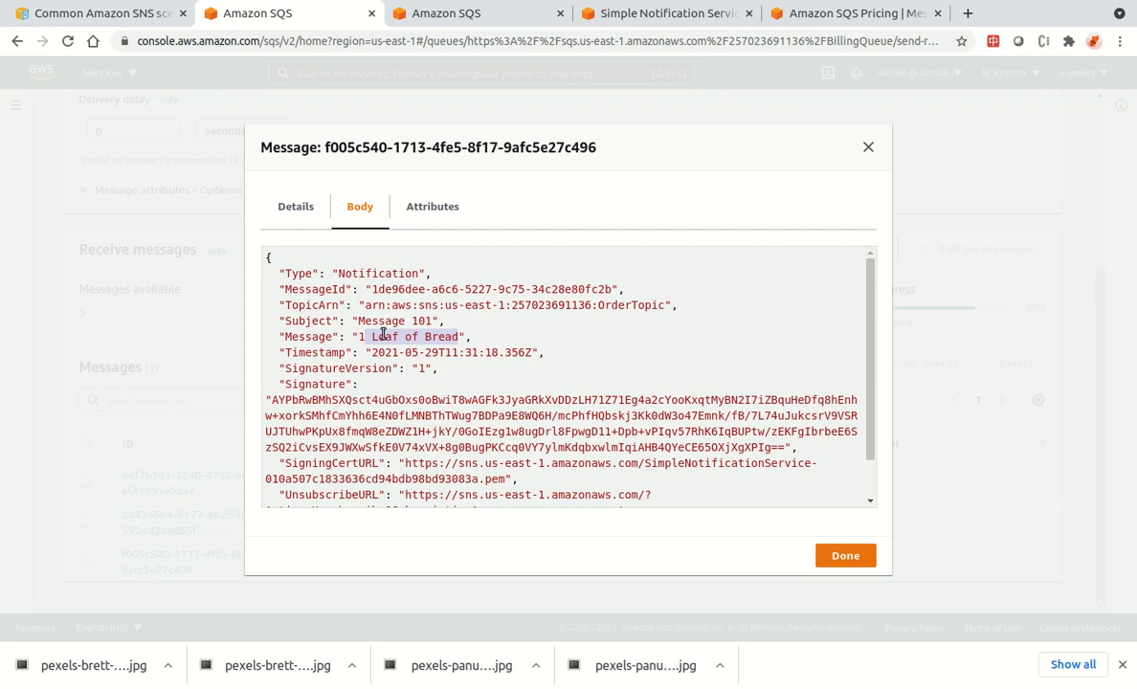
{"action": "left_click", "coordinate": [867, 149]}
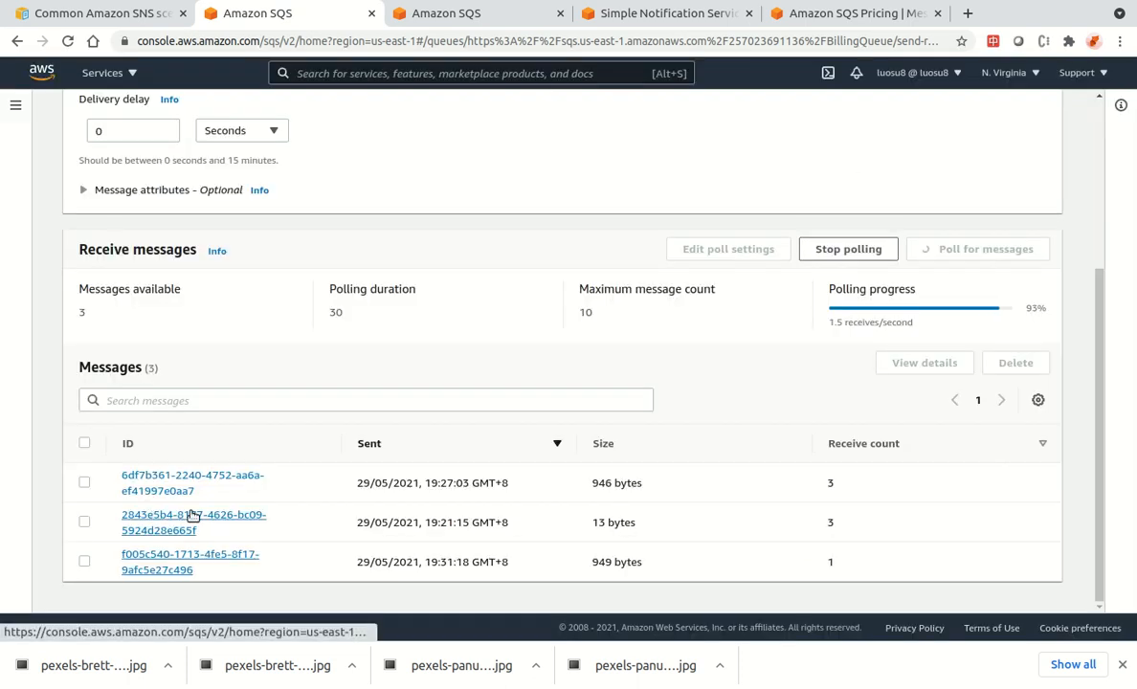
Switch to the DispatchQueue browser tab, check its SNS subscription, and poll the queue for messages.
{"action": "left_click", "coordinate": [433, 19]}
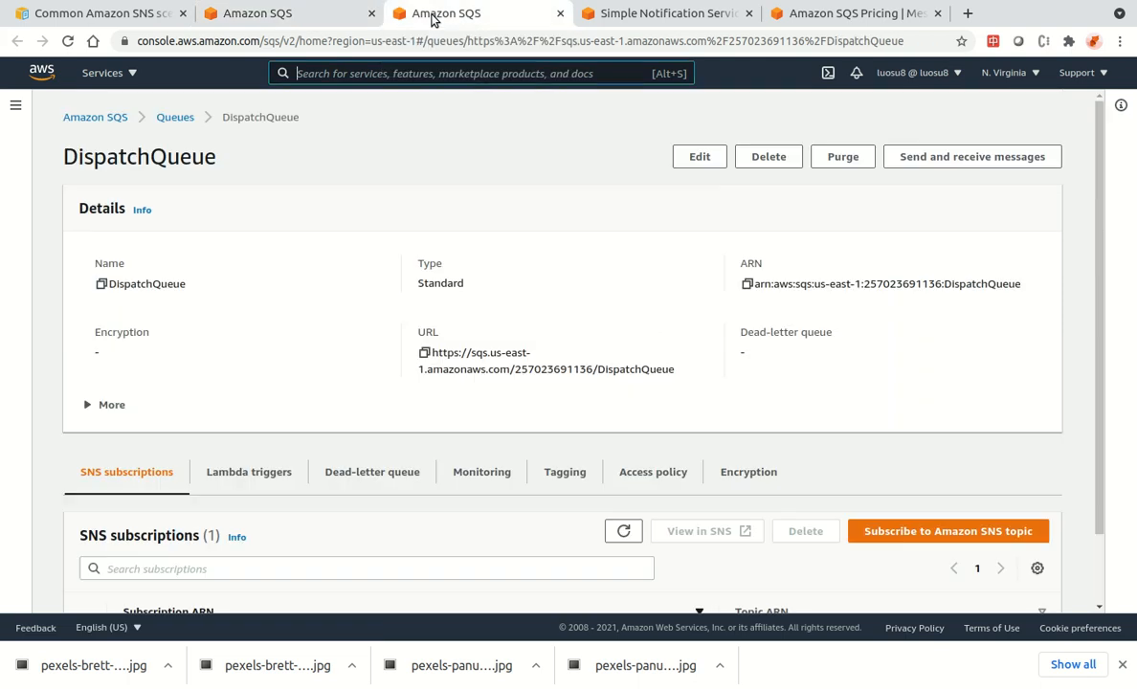
{"action": "scroll", "coordinate": [287, 422], "scroll_direction": "down", "scroll_amount": 2}
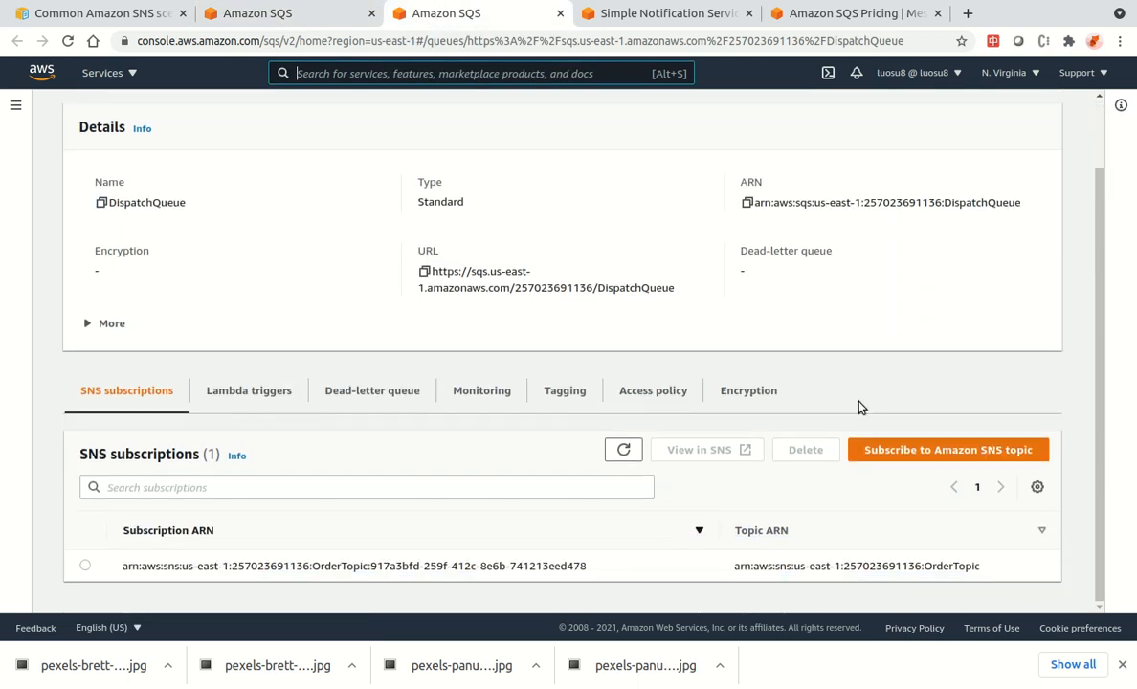
{"action": "scroll", "coordinate": [920, 240], "scroll_direction": "up", "scroll_amount": 2}
{"action": "left_click", "coordinate": [935, 157]}
{"action": "scroll", "coordinate": [934, 413], "scroll_direction": "down", "scroll_amount": 5}
{"action": "left_click", "coordinate": [952, 308]}
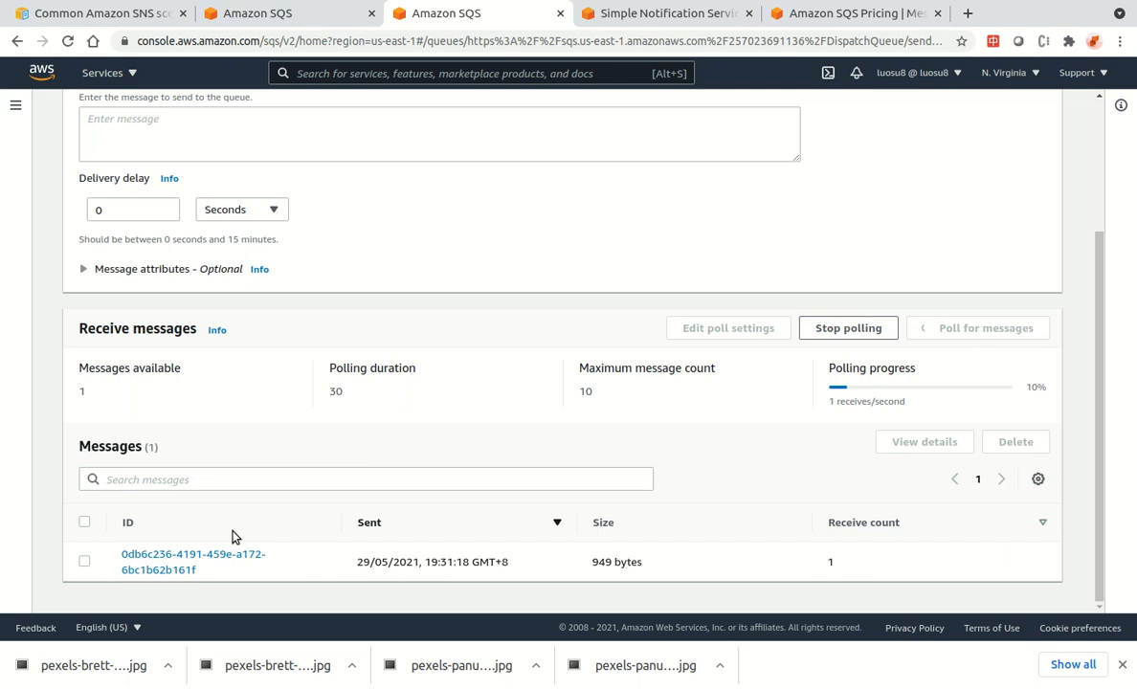
View the body of the message received in DispatchQueue, check its message text, and close it.
{"action": "left_click", "coordinate": [174, 561]}
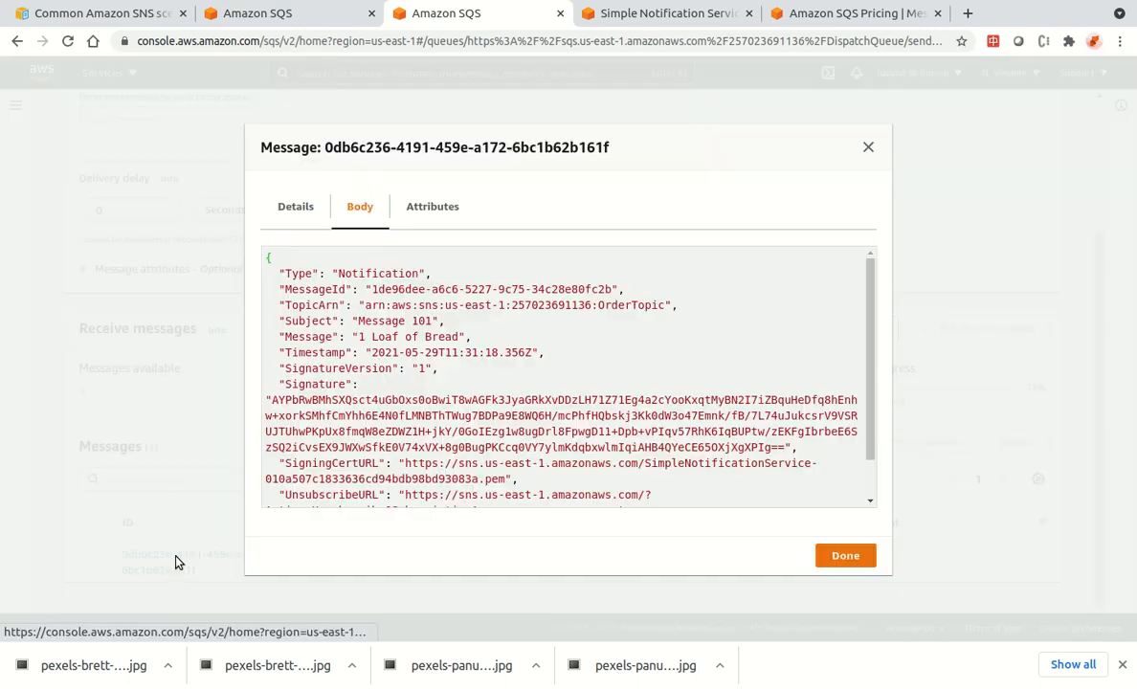
{"action": "left_click_drag", "start_coordinate": [359, 337], "coordinate": [466, 337]}
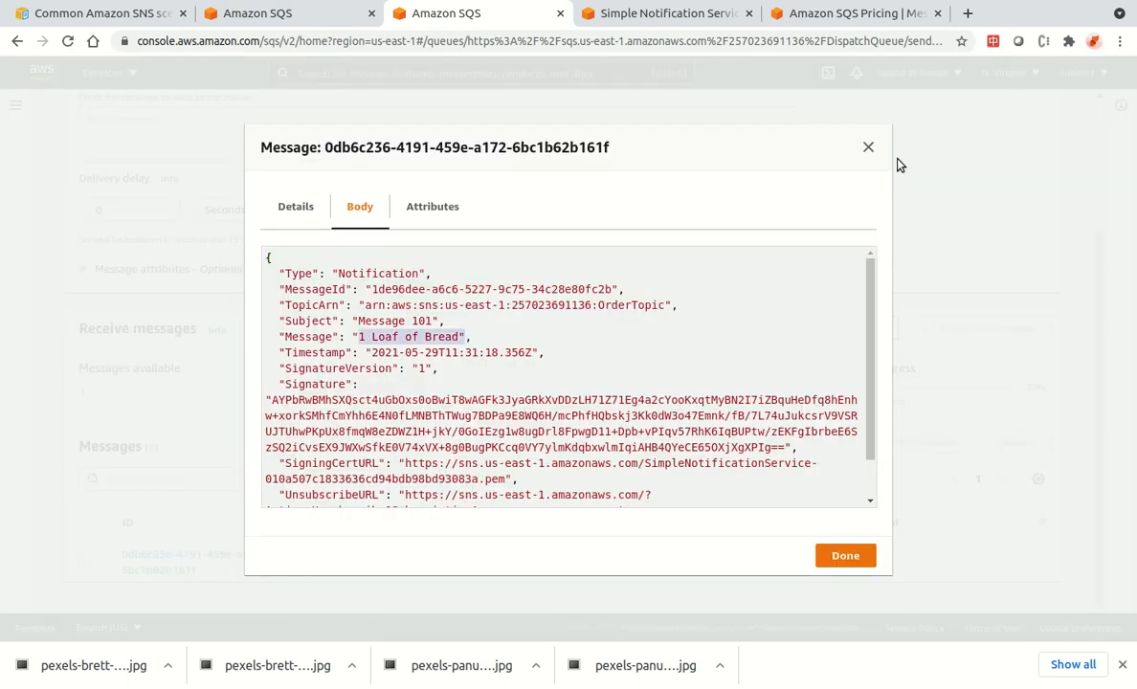
{"action": "left_click", "coordinate": [868, 147]}
Return to the BillingQueue browser tab and view the body of the message sent at 19:21:15.
{"action": "left_click", "coordinate": [323, 15]}
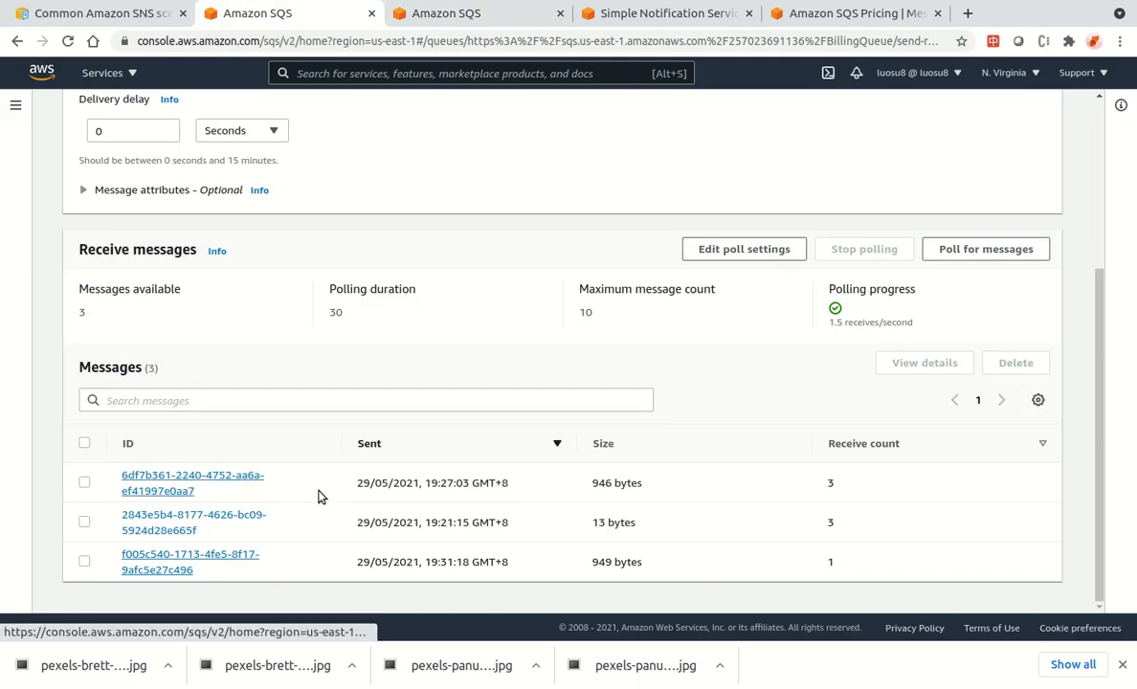
{"action": "scroll", "coordinate": [325, 408], "scroll_direction": "up", "scroll_amount": 3}
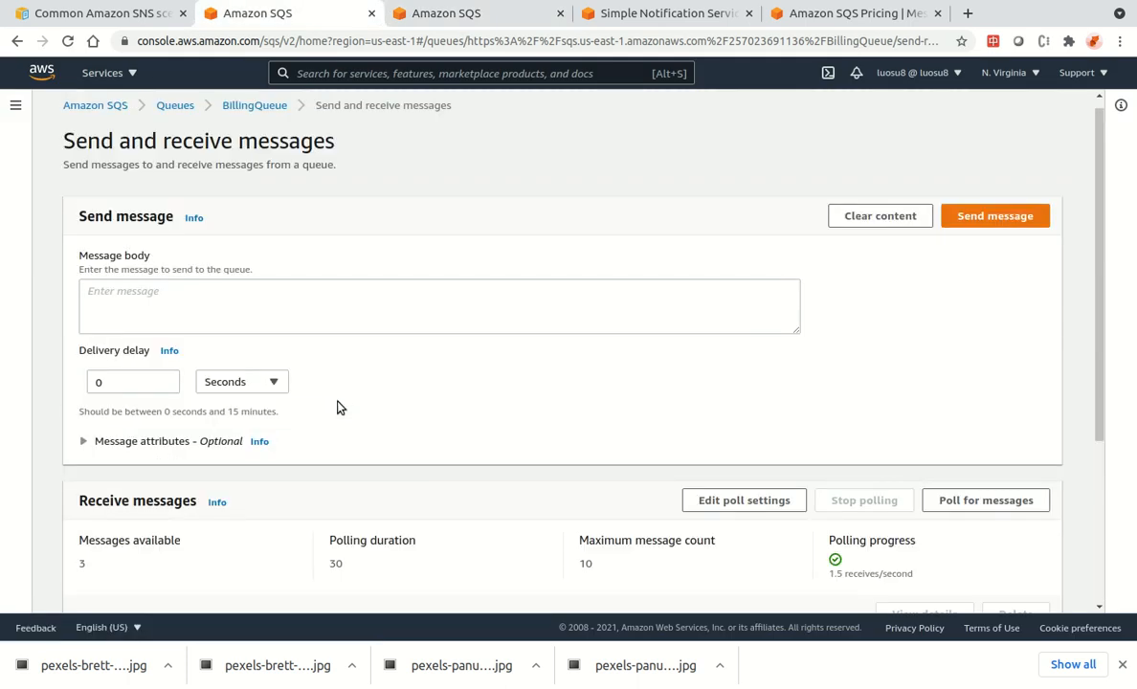
{"action": "scroll", "coordinate": [350, 418], "scroll_direction": "down", "scroll_amount": 4}
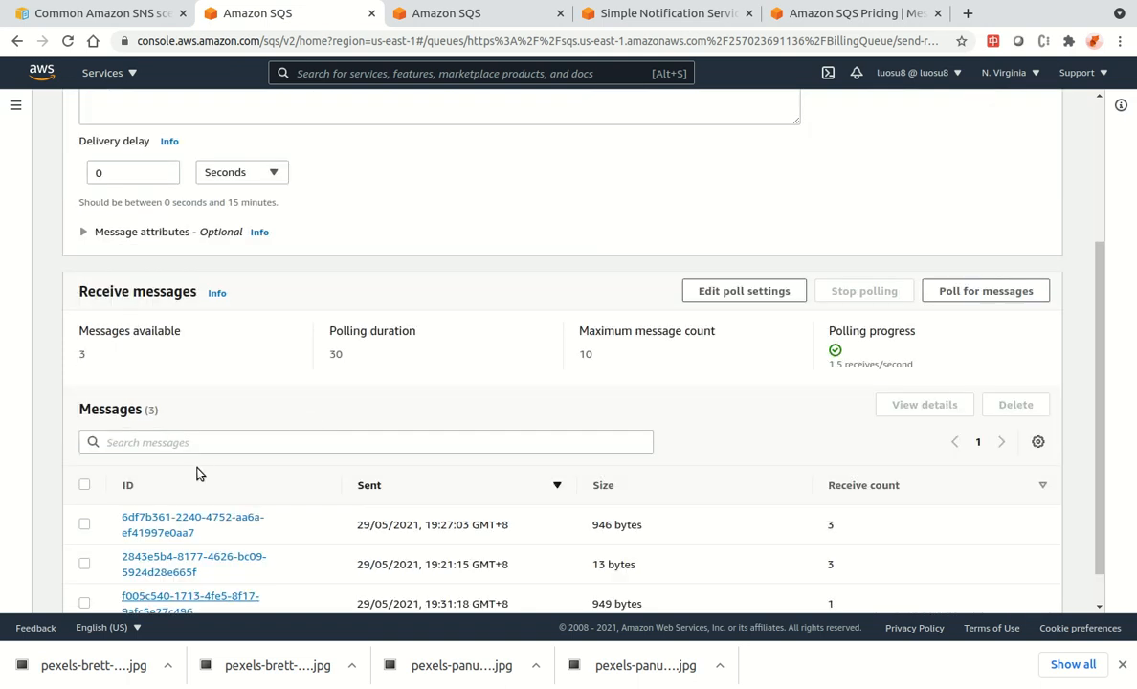
{"action": "scroll", "coordinate": [198, 473], "scroll_direction": "down", "scroll_amount": 1}
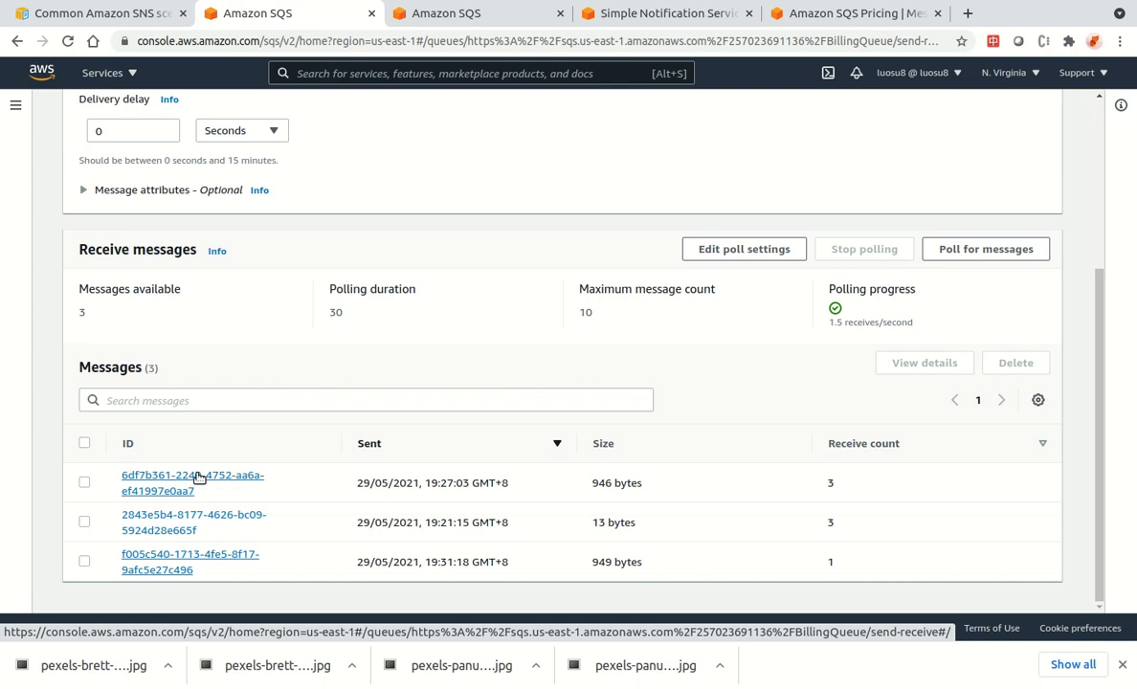
{"action": "left_click", "coordinate": [164, 517]}
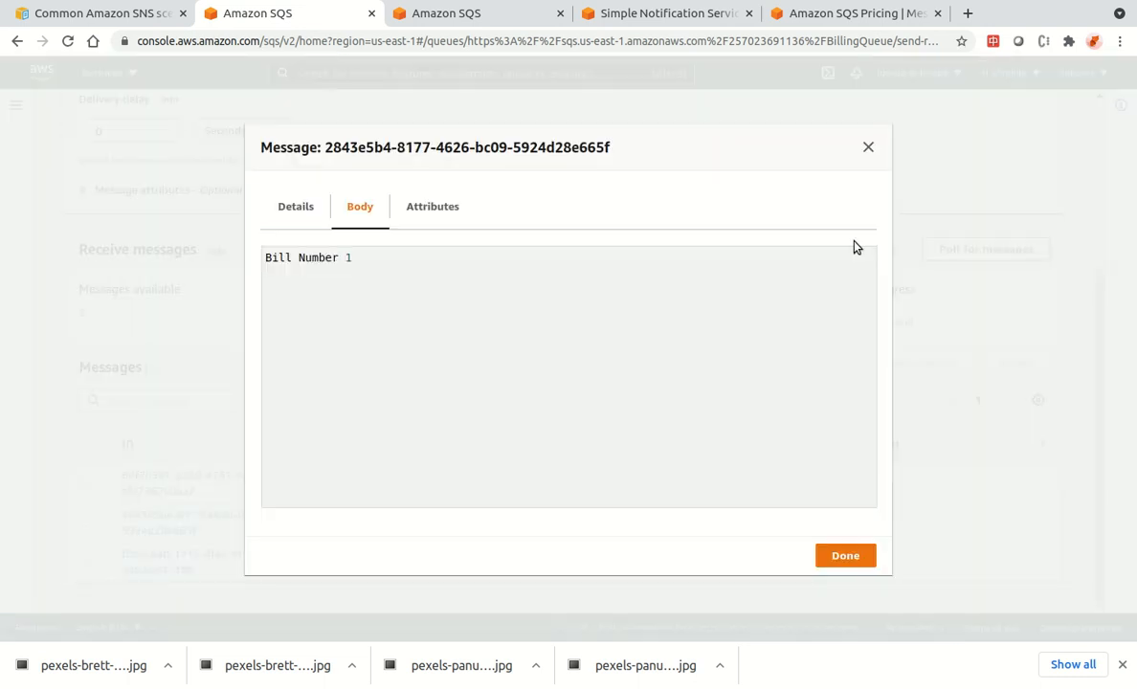
{"action": "left_click", "coordinate": [867, 149]}
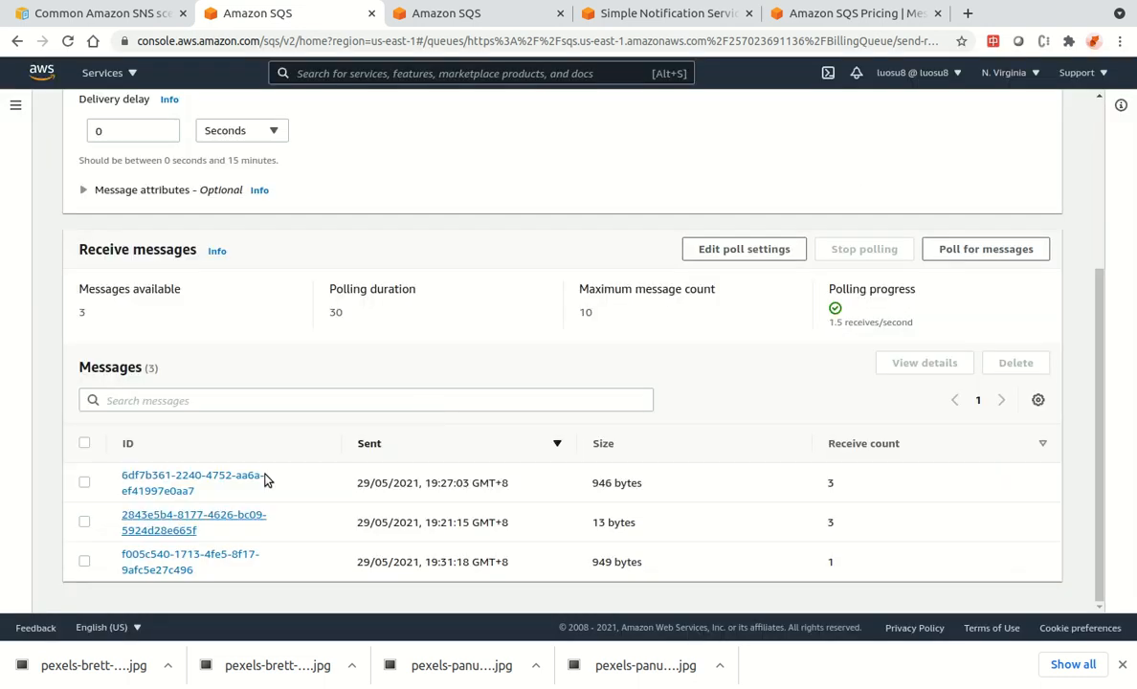
View BillingQueue's message sent at 19:27:03 and check the subject and message text in its body.
{"action": "left_click", "coordinate": [248, 476]}
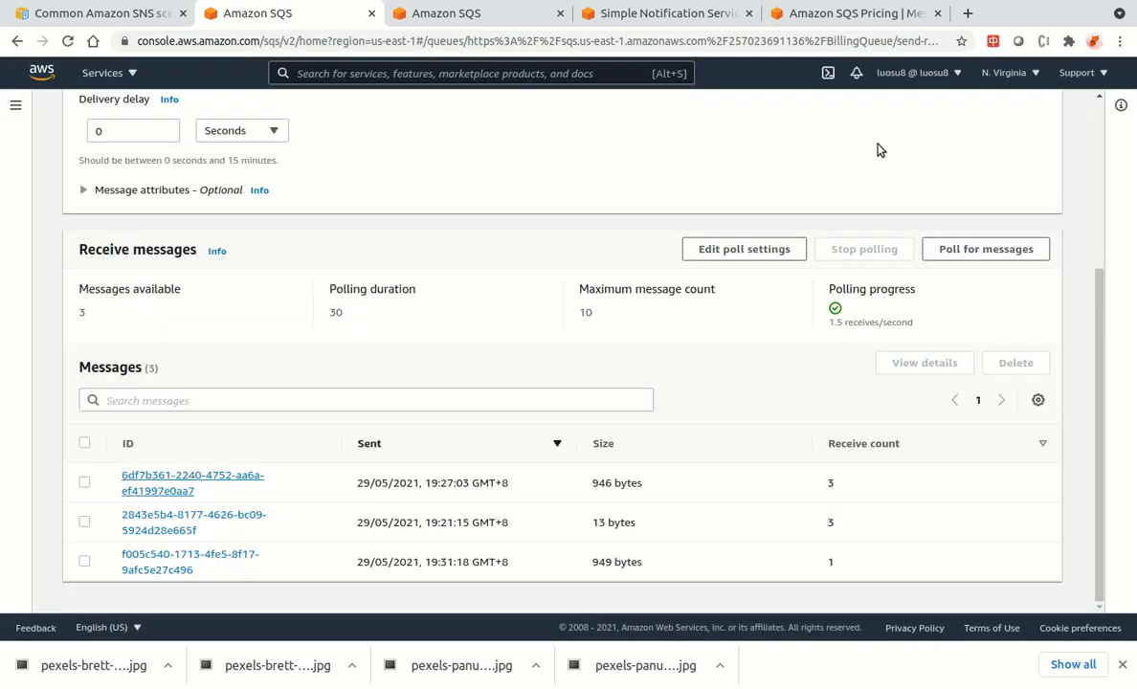
{"action": "left_click", "coordinate": [870, 146]}
{"action": "left_click", "coordinate": [229, 478]}
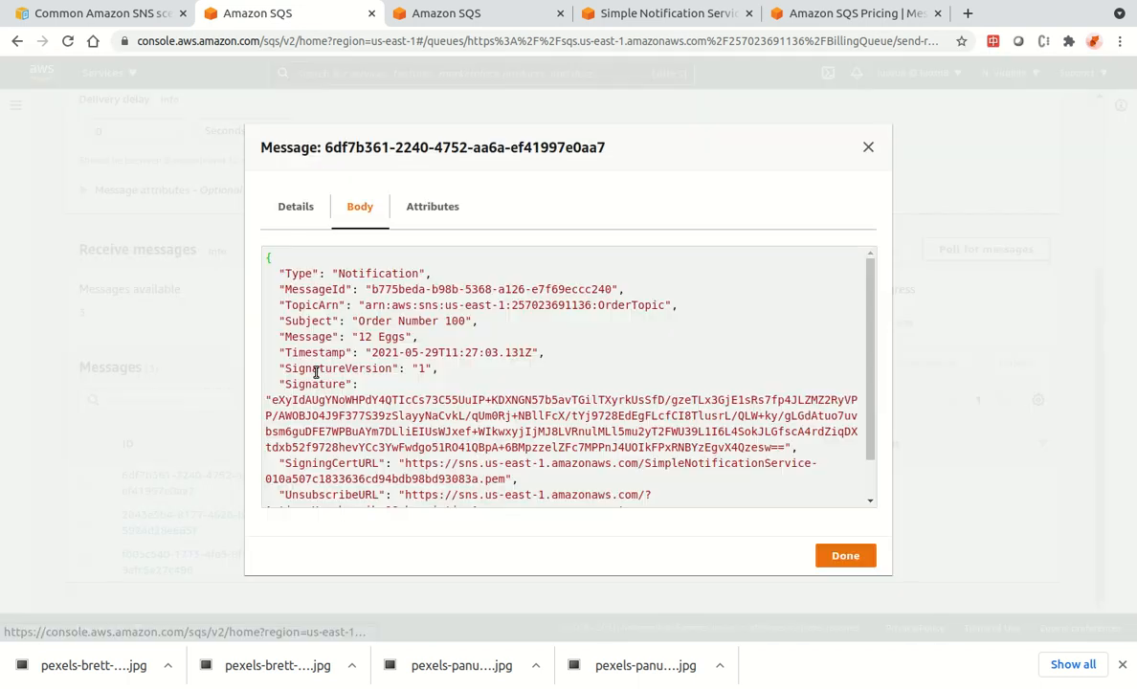
{"action": "left_click_drag", "start_coordinate": [266, 321], "coordinate": [491, 340]}
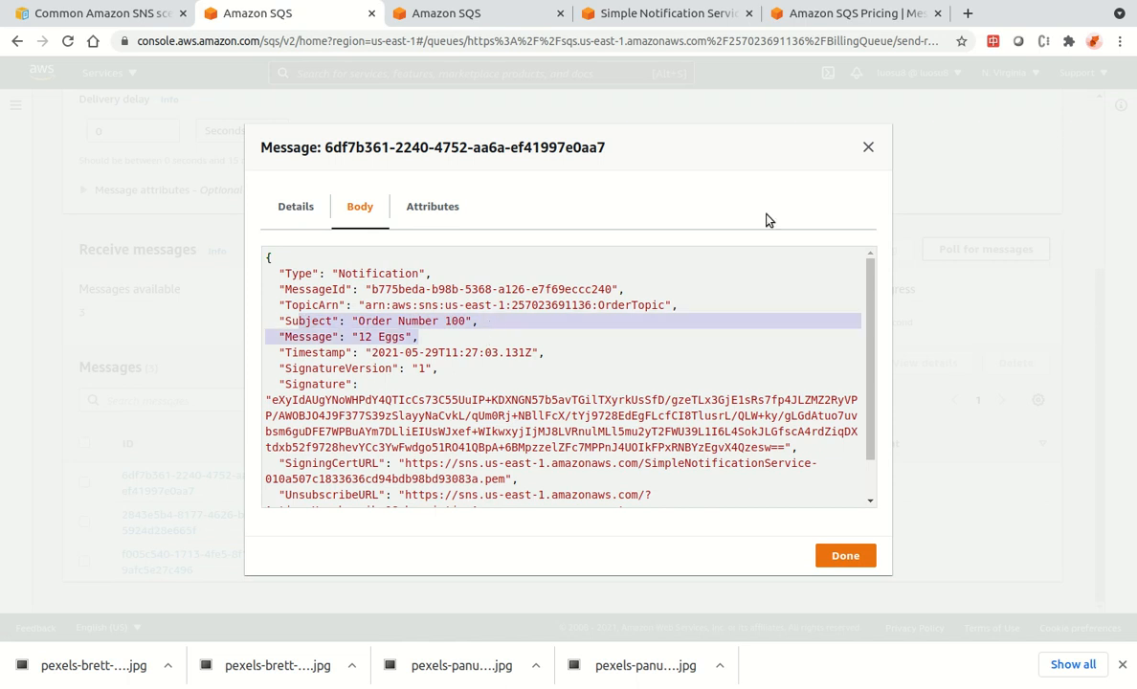
{"action": "left_click", "coordinate": [869, 147]}
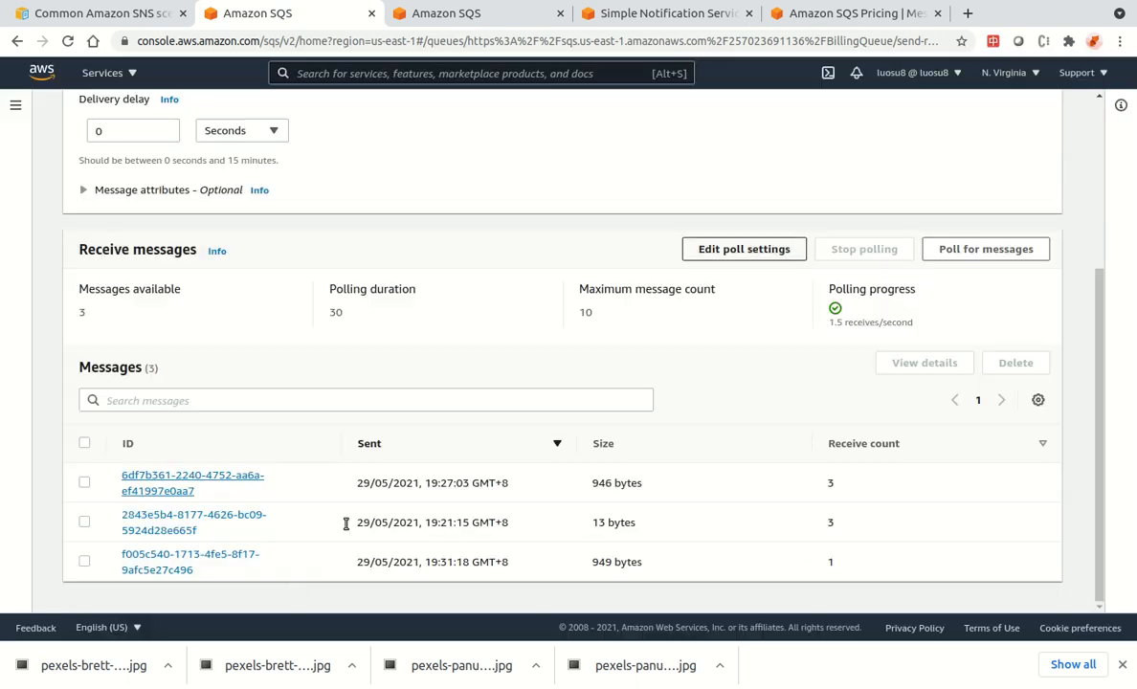
Reopen BillingQueue's message sent at 19:31:18 to check its subject and message lines, and close it.
{"action": "left_click", "coordinate": [228, 555]}
{"action": "left_click_drag", "start_coordinate": [277, 321], "coordinate": [522, 334]}
{"action": "left_click", "coordinate": [869, 146]}
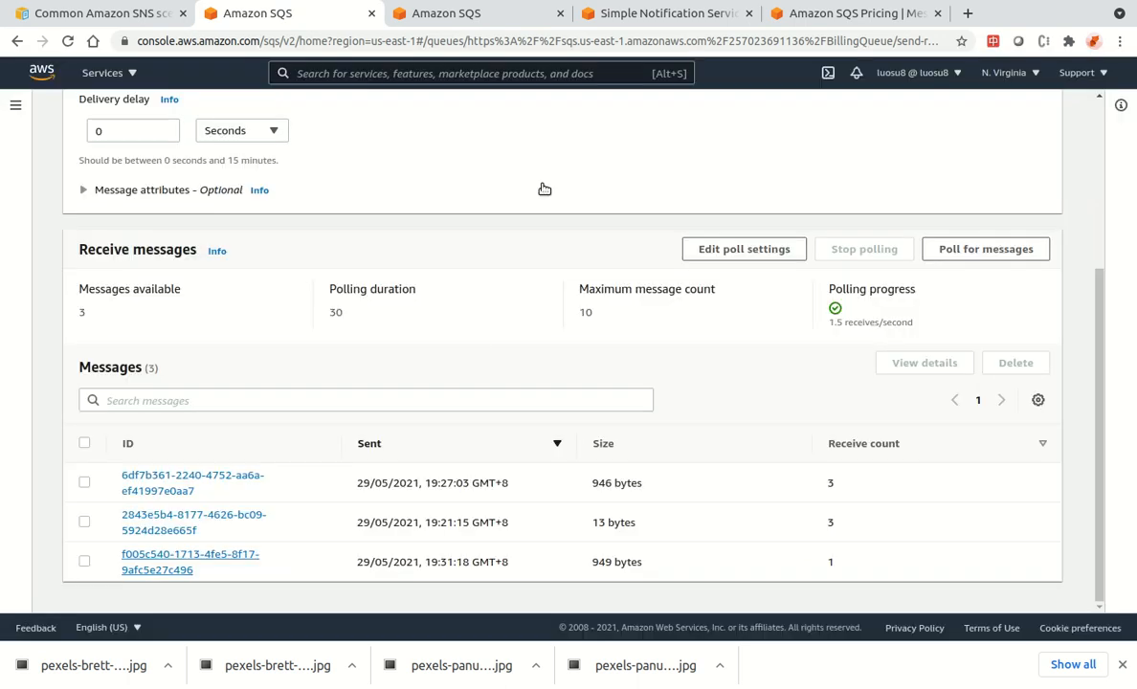
Review OrderTopic's subscriptions in the SNS browser tab and switch to the Common Amazon SNS scenarios documentation tab.
{"action": "left_click", "coordinate": [598, 15]}
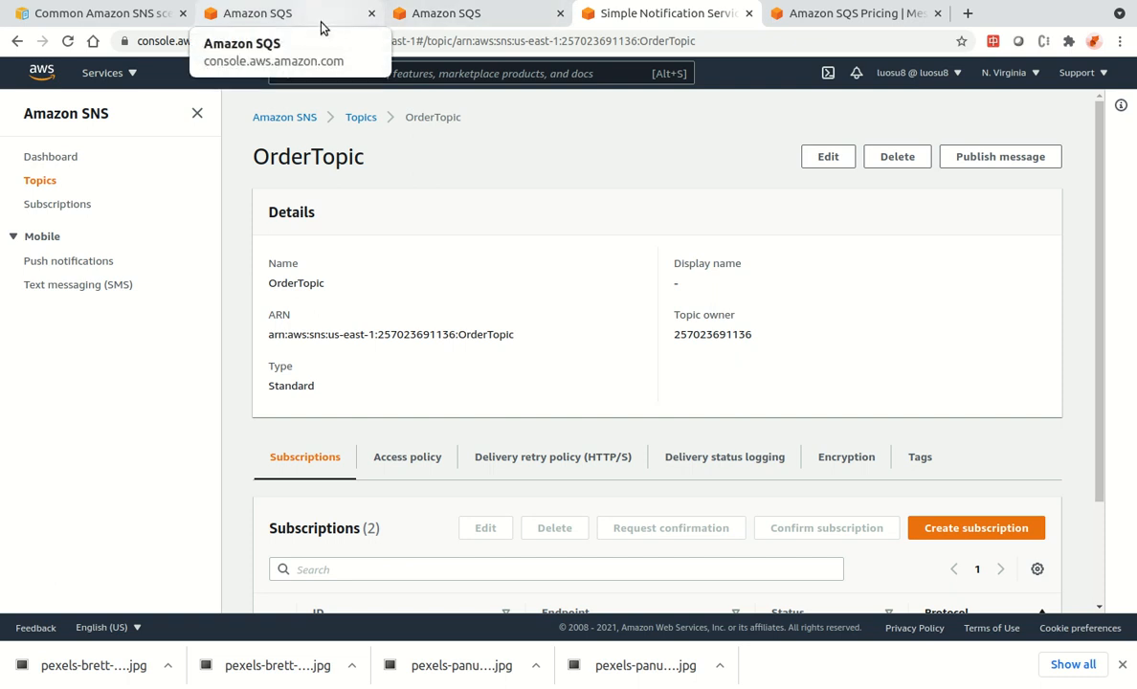
{"action": "scroll", "coordinate": [553, 336], "scroll_direction": "down", "scroll_amount": 1}
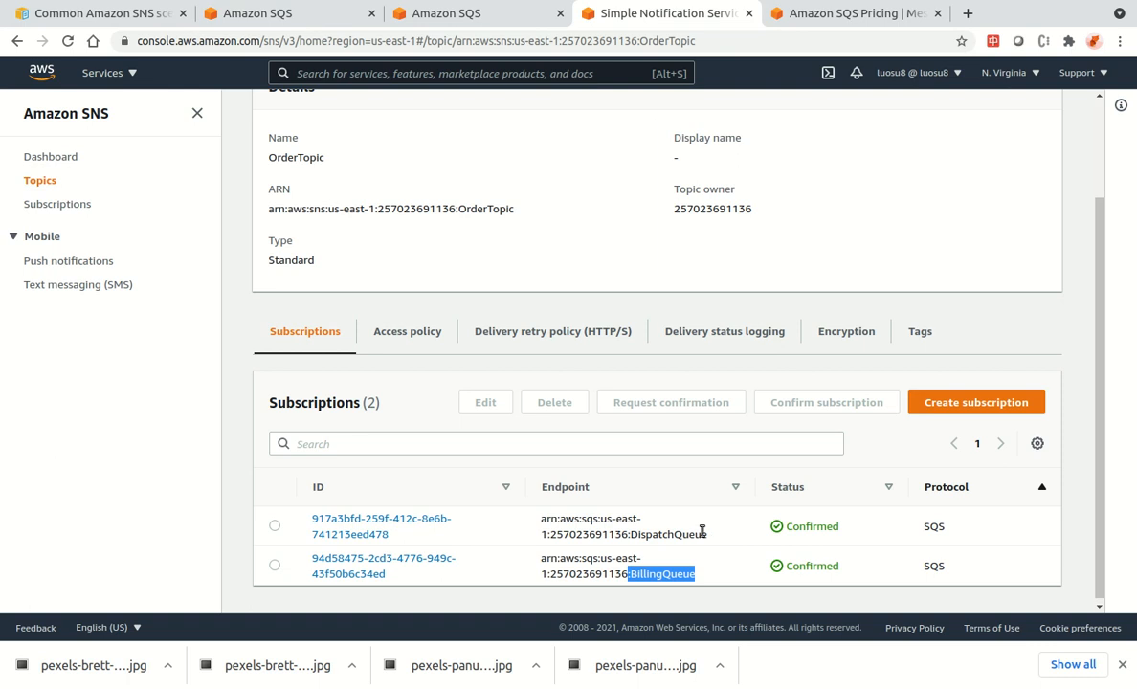
{"action": "scroll", "coordinate": [704, 479], "scroll_direction": "up", "scroll_amount": 3}
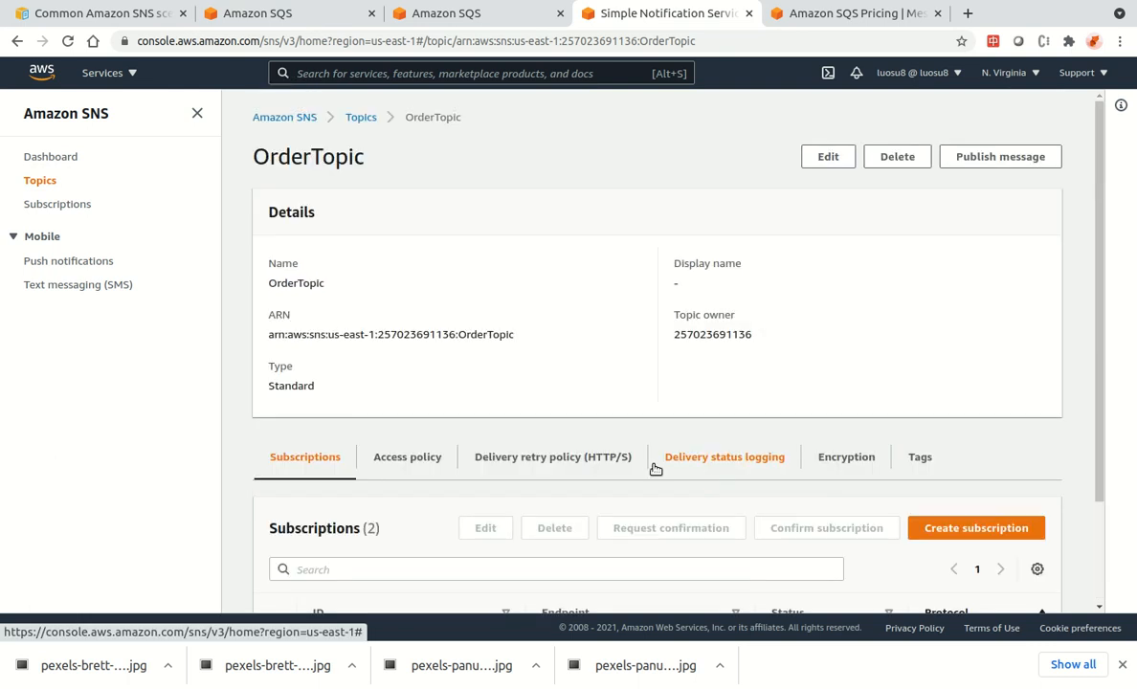
{"action": "scroll", "coordinate": [656, 469], "scroll_direction": "down", "scroll_amount": 3}
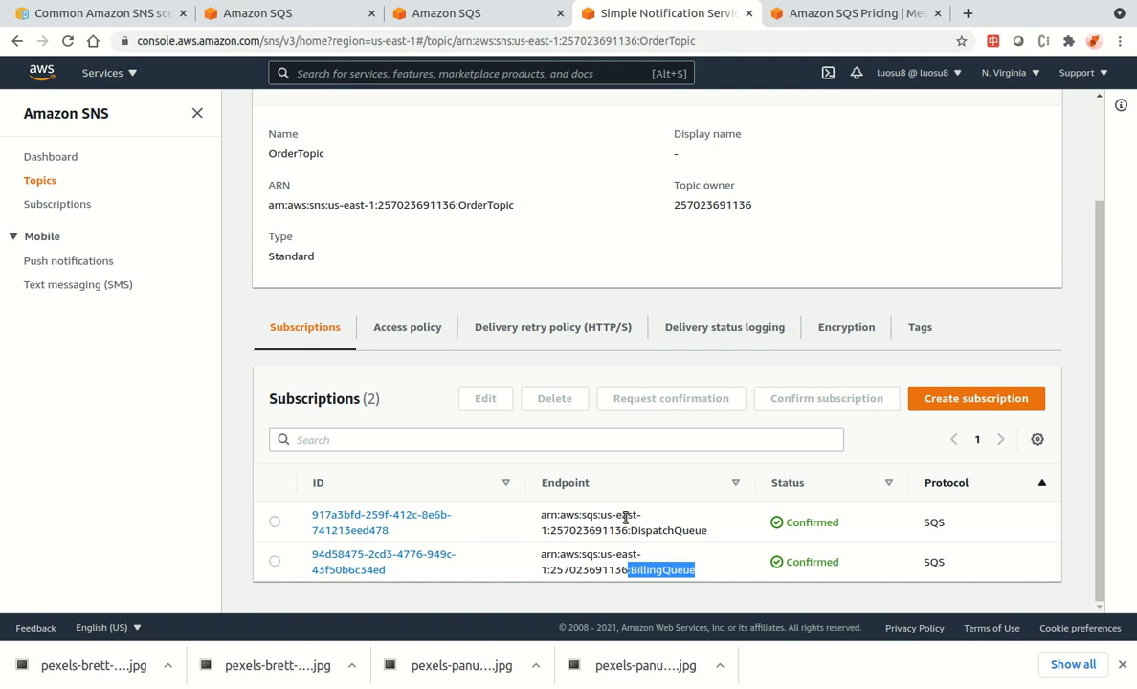
{"action": "left_click", "coordinate": [124, 13]}
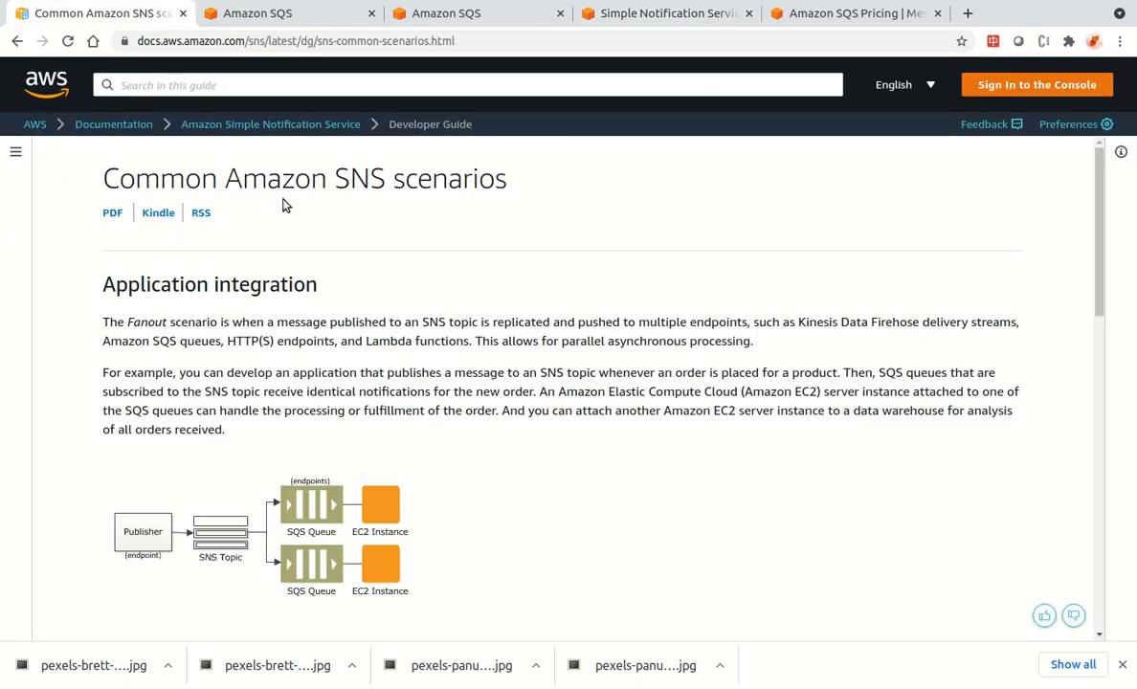